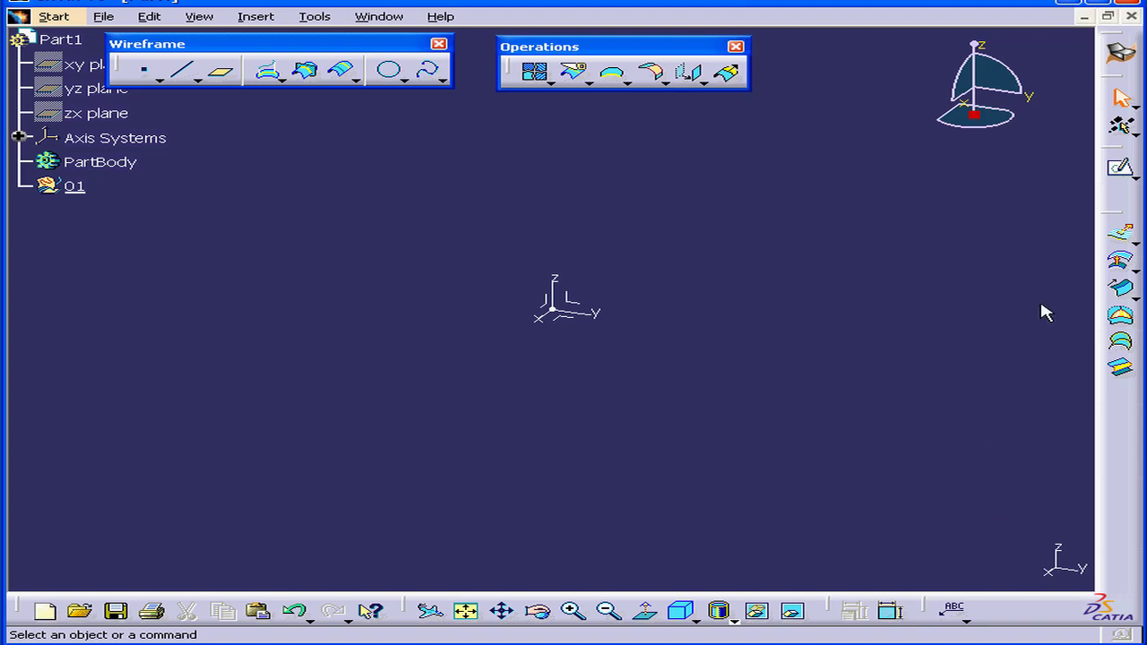
# - Start a sketch on the yz plane and draw a horizontal line about 80 mm above the origin, ending on the vertical axis
pyautogui.click(1120, 171)
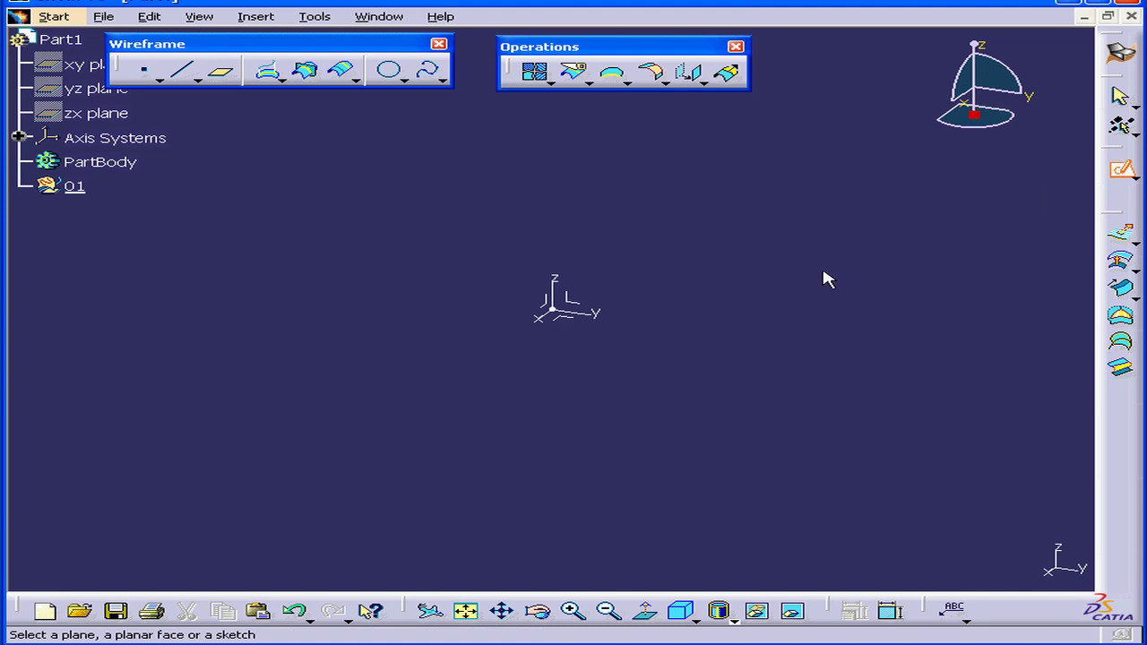
pyautogui.click(584, 307)
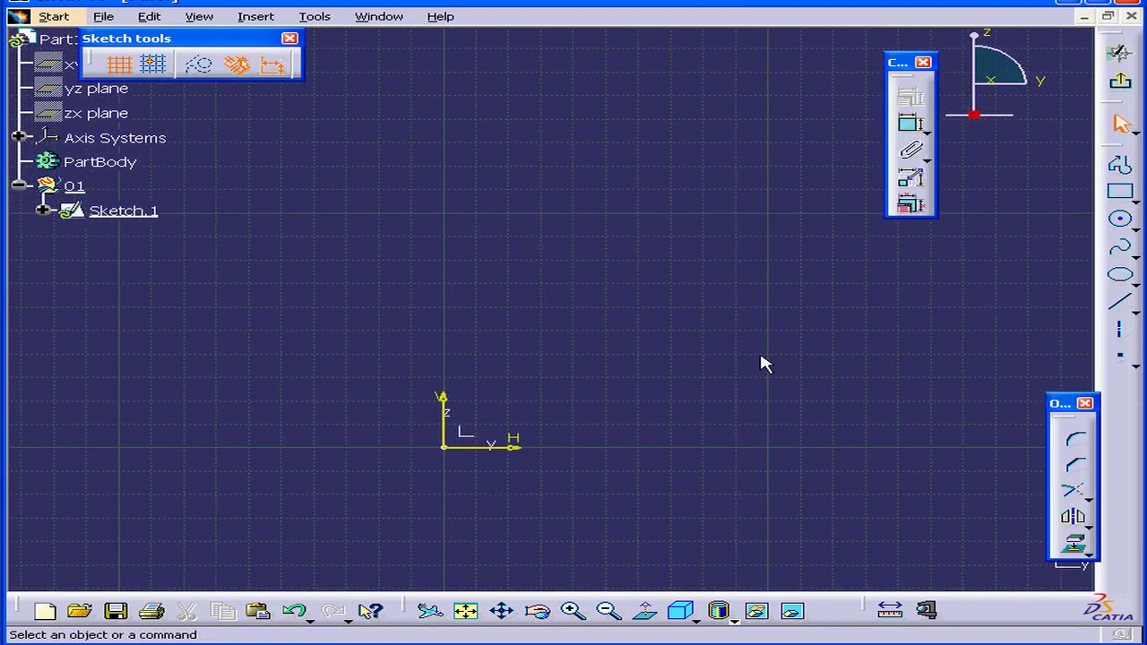
pyautogui.click(1120, 303)
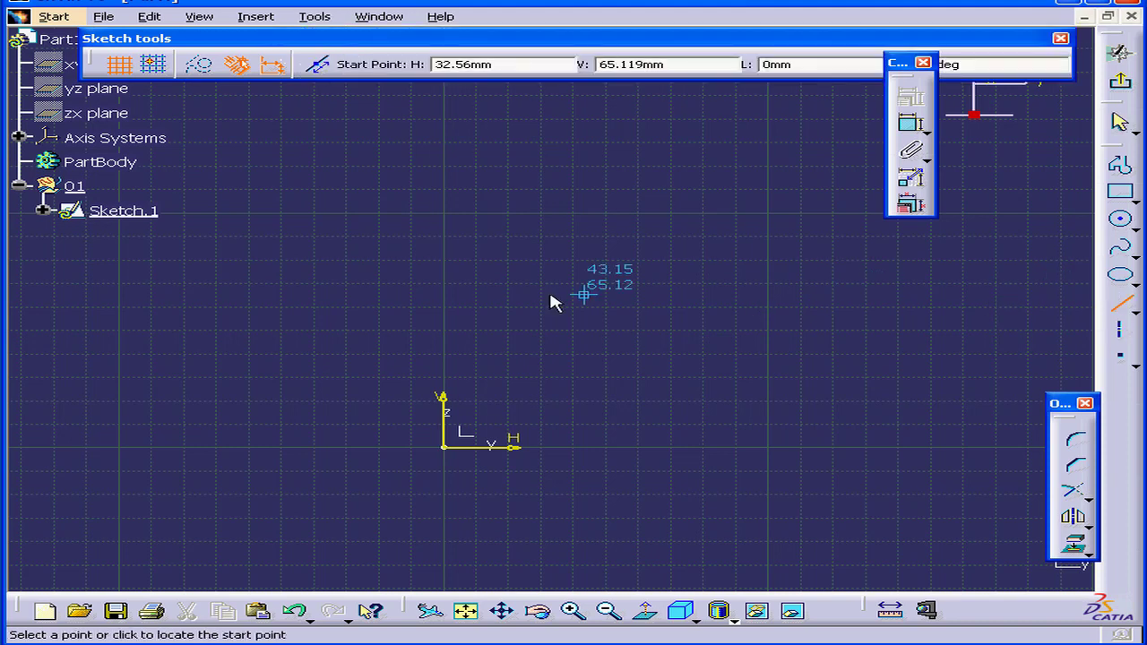
pyautogui.click(253, 260)
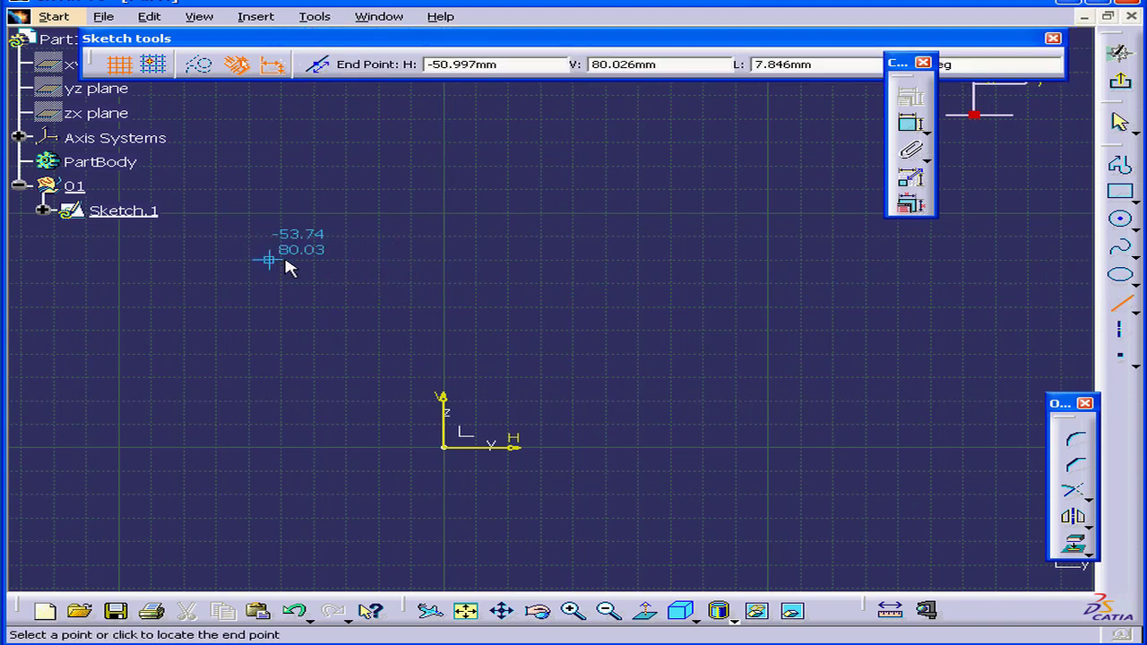
pyautogui.click(450, 261)
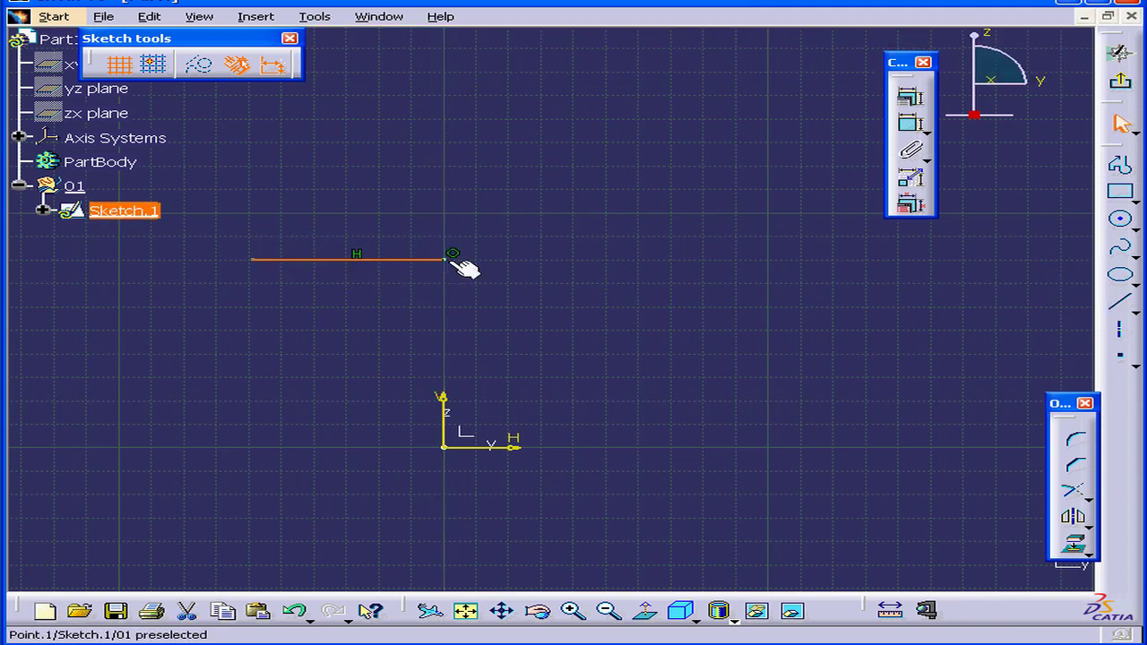
# - Sketch a second, slightly lower horizontal line on the positive H side, separated from the first line, and exit the sketch
pyautogui.click(1120, 303)
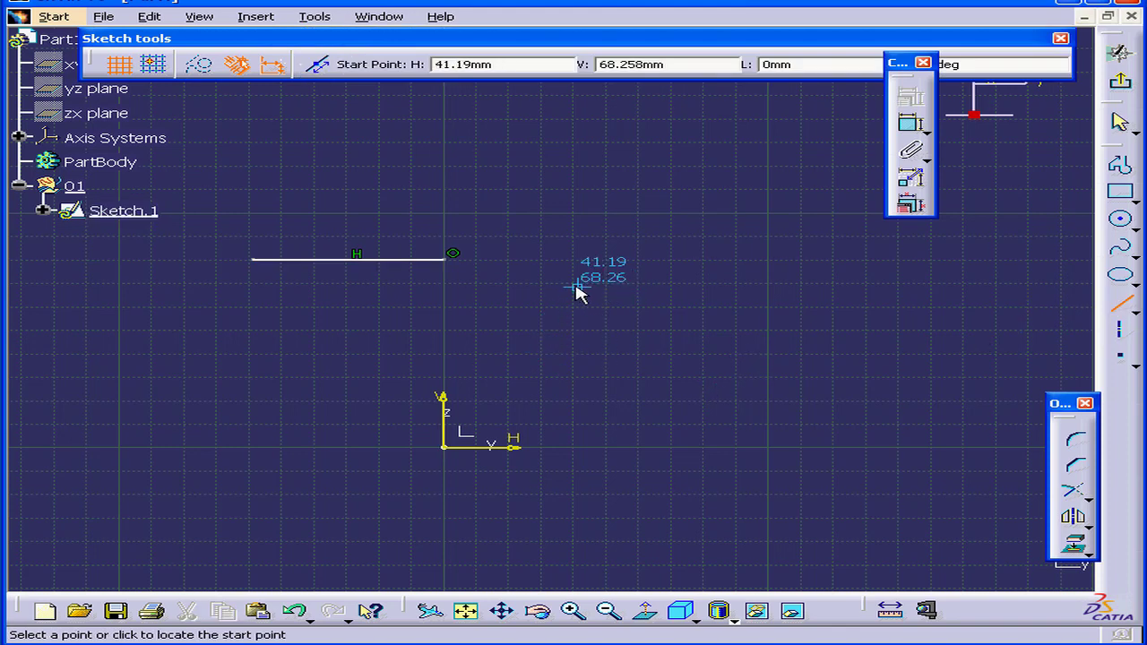
pyautogui.click(639, 283)
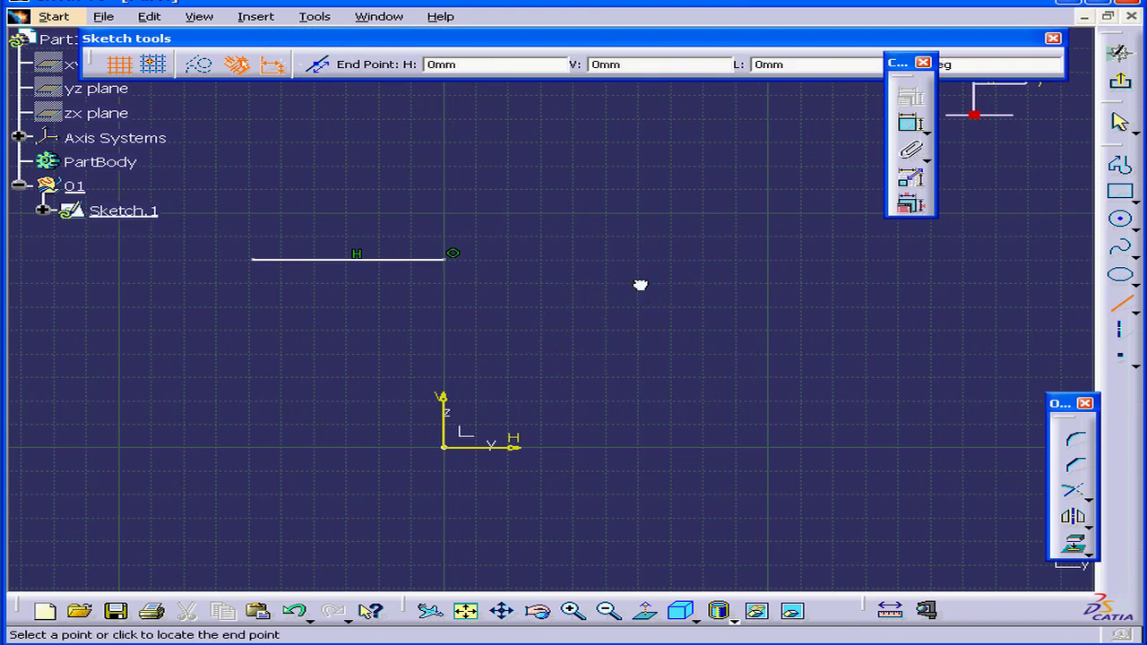
pyautogui.click(838, 283)
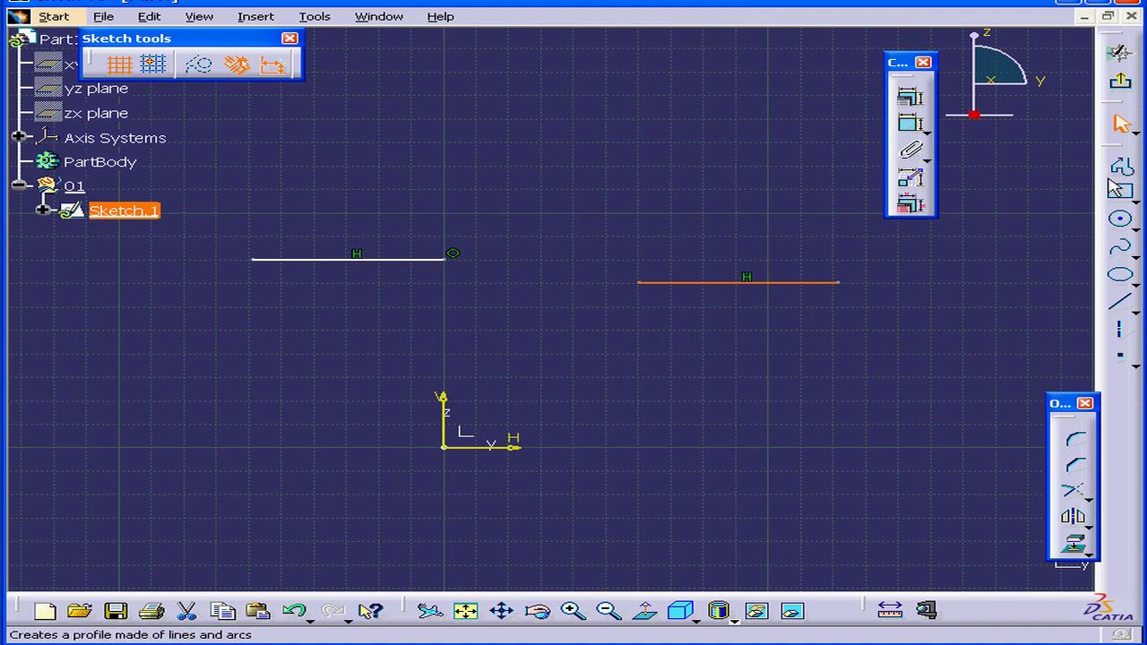
pyautogui.click(1131, 88)
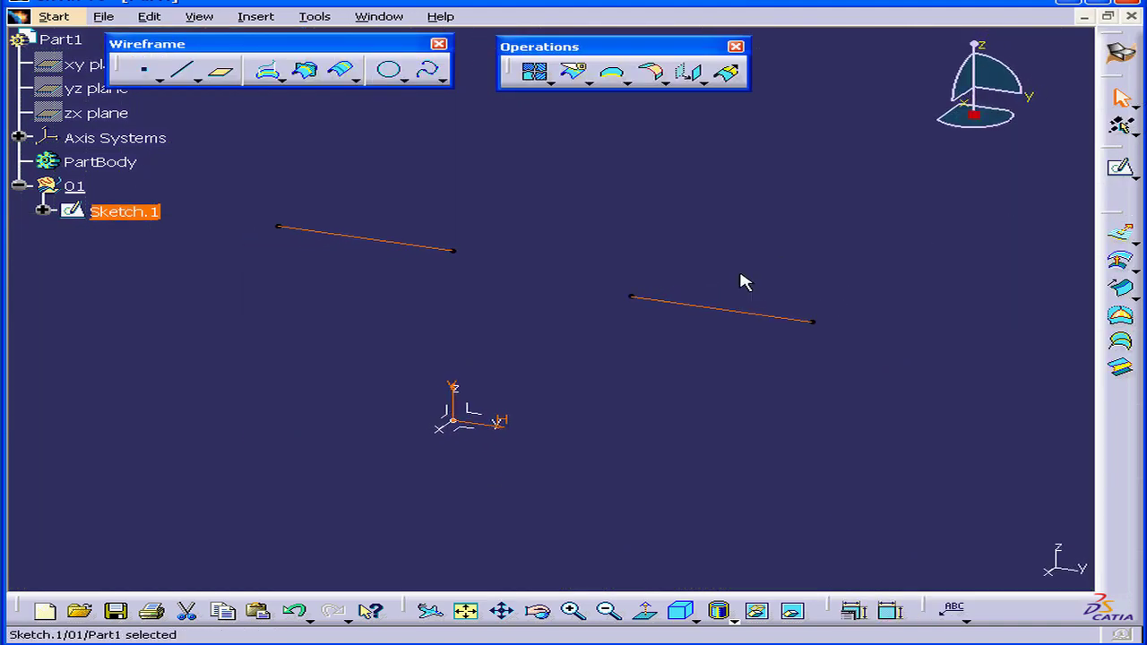
pyautogui.click(519, 190)
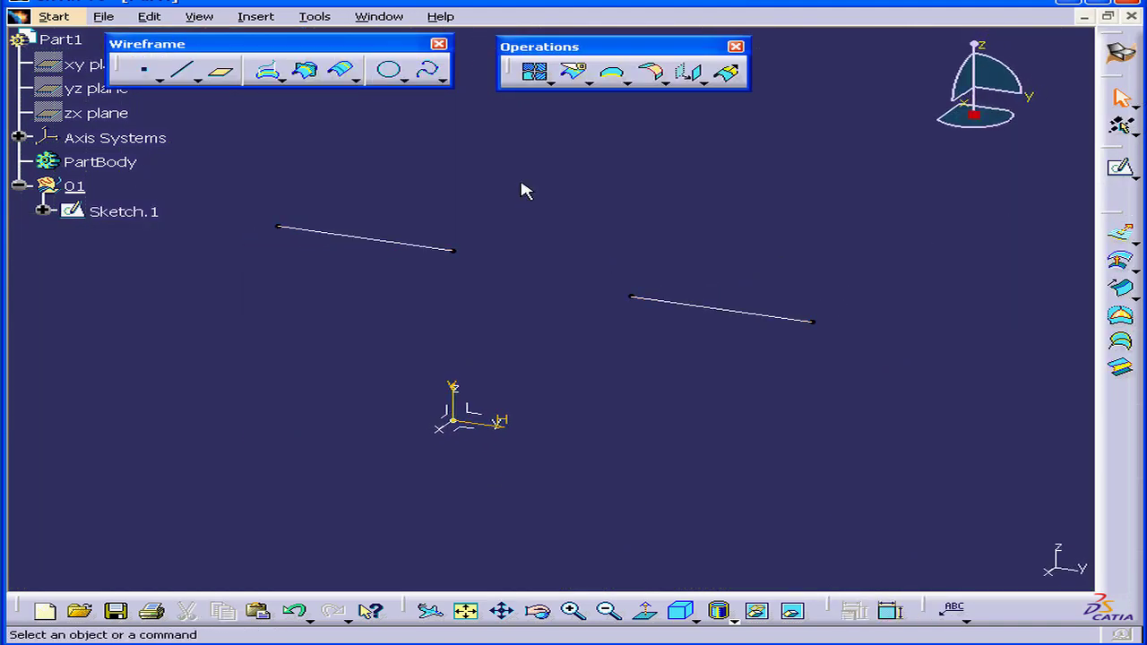
# - Disassemble Sketch.1 into separate curves using the All Cells mode and hide the original sketch
pyautogui.click(548, 83)
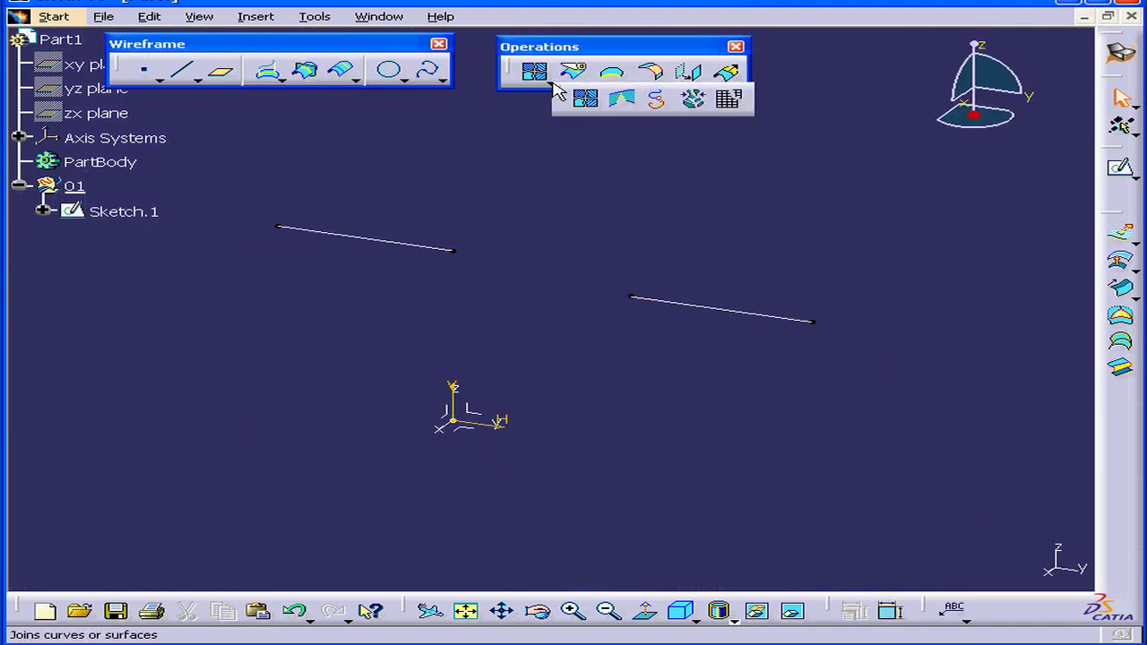
pyautogui.click(733, 101)
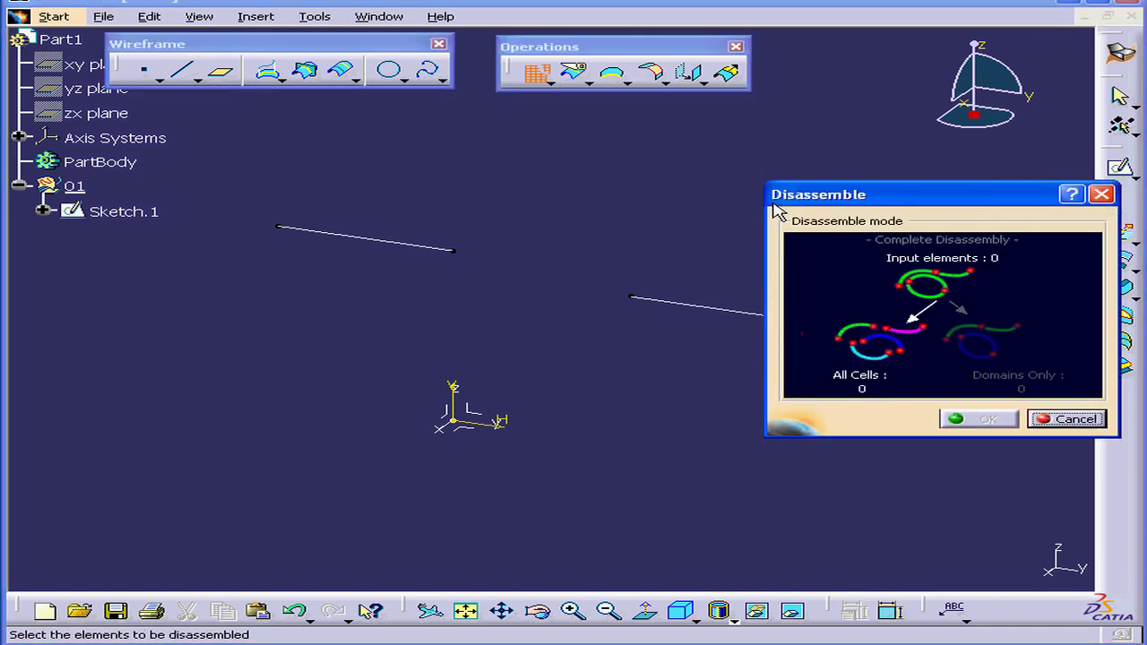
pyautogui.click(144, 215)
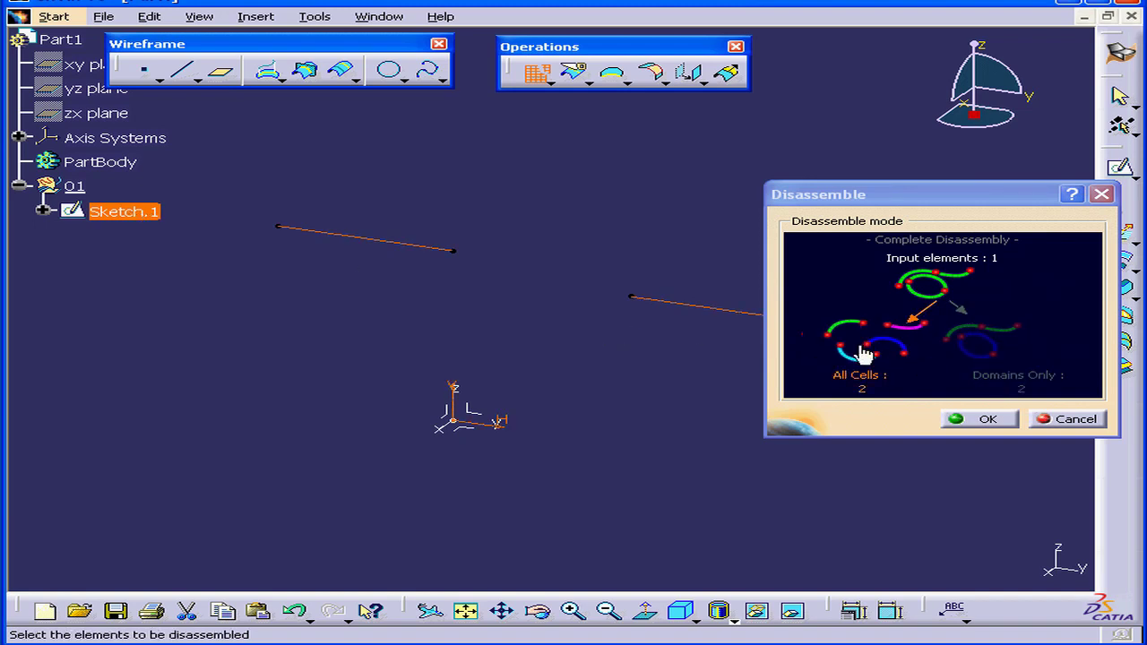
pyautogui.click(999, 425)
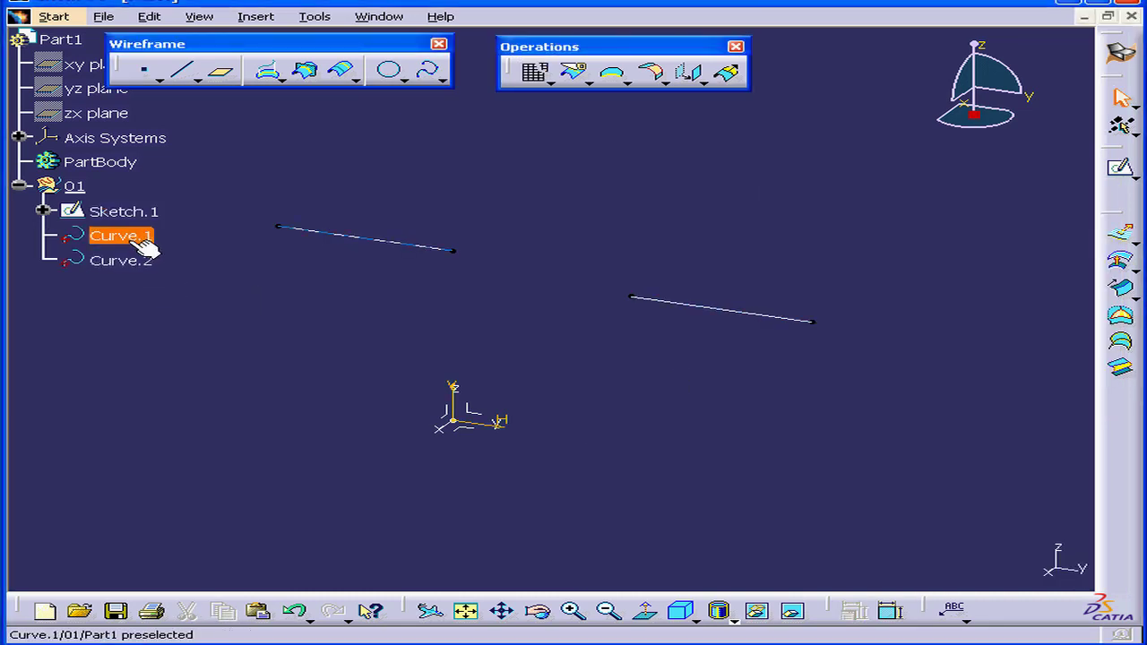
pyautogui.rightClick(83, 215)
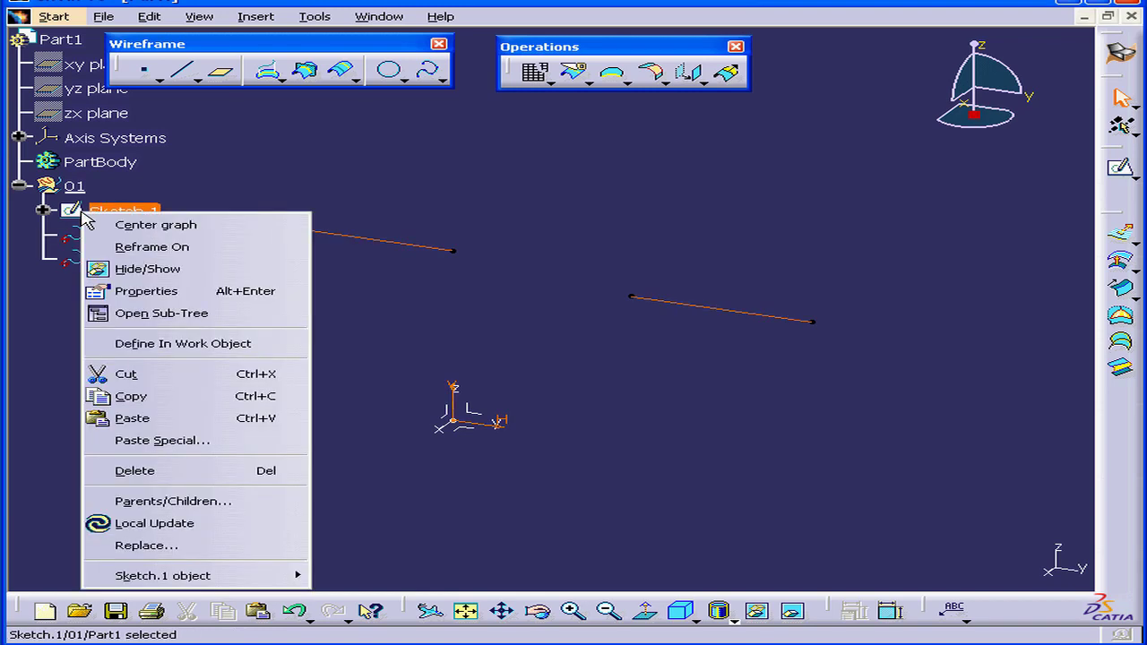
pyautogui.click(185, 269)
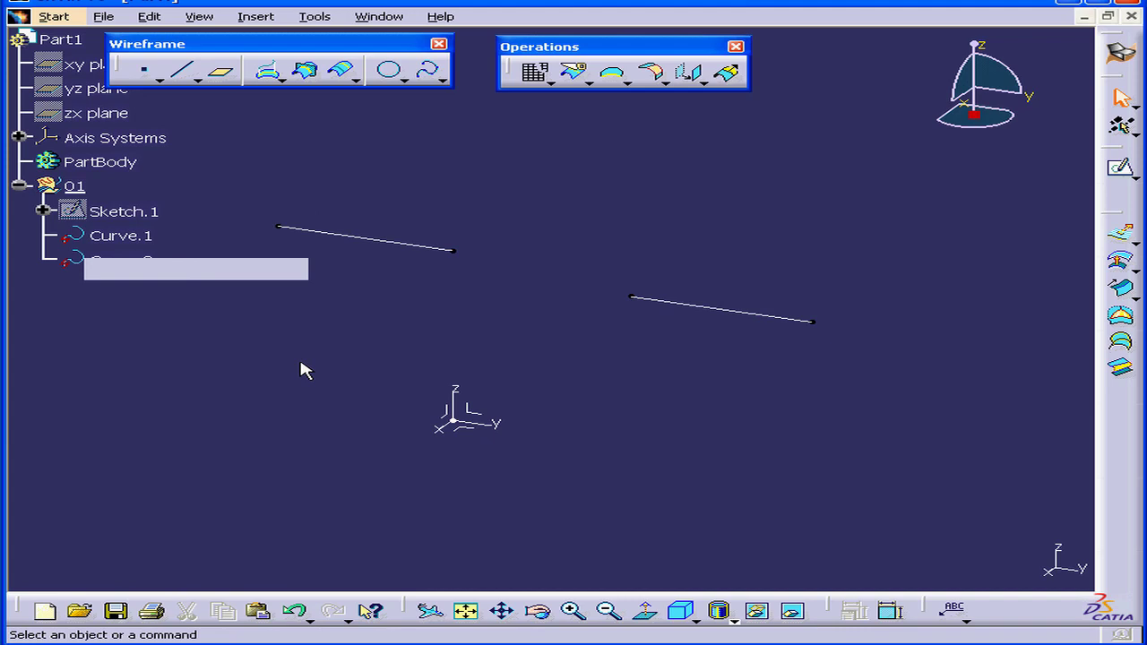
# - Create a Normal connect curve between the facing endpoints of Curve.1 and Curve.2 with Tangency continuity and tension 1 at both ends
pyautogui.click(405, 79)
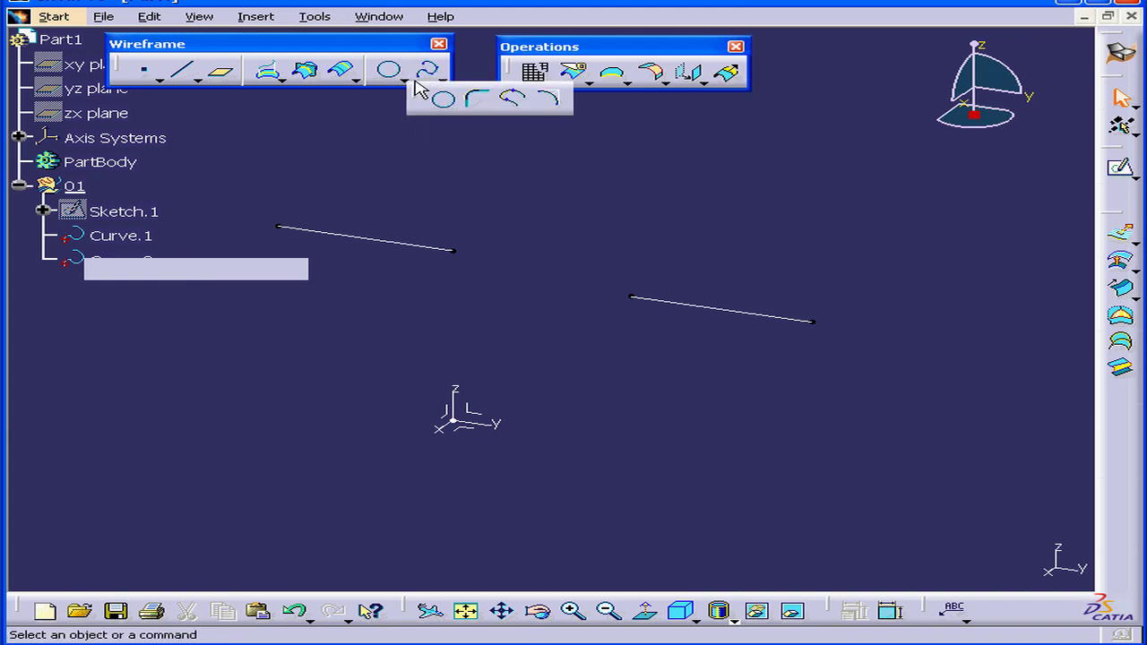
pyautogui.click(512, 101)
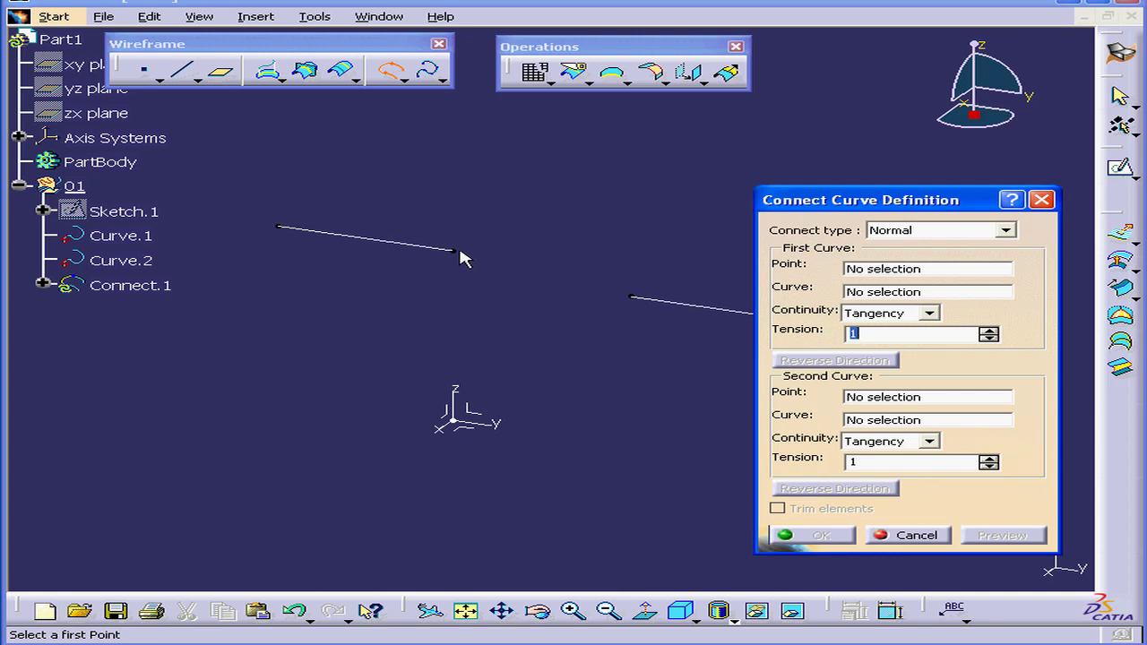
pyautogui.click(464, 257)
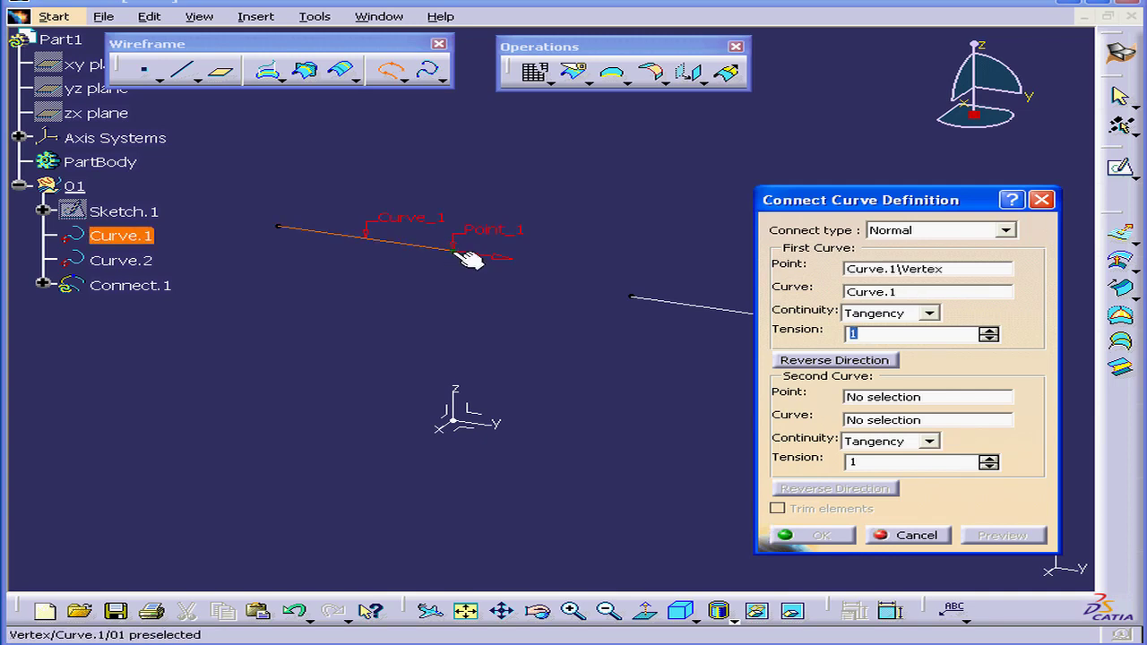
pyautogui.click(633, 297)
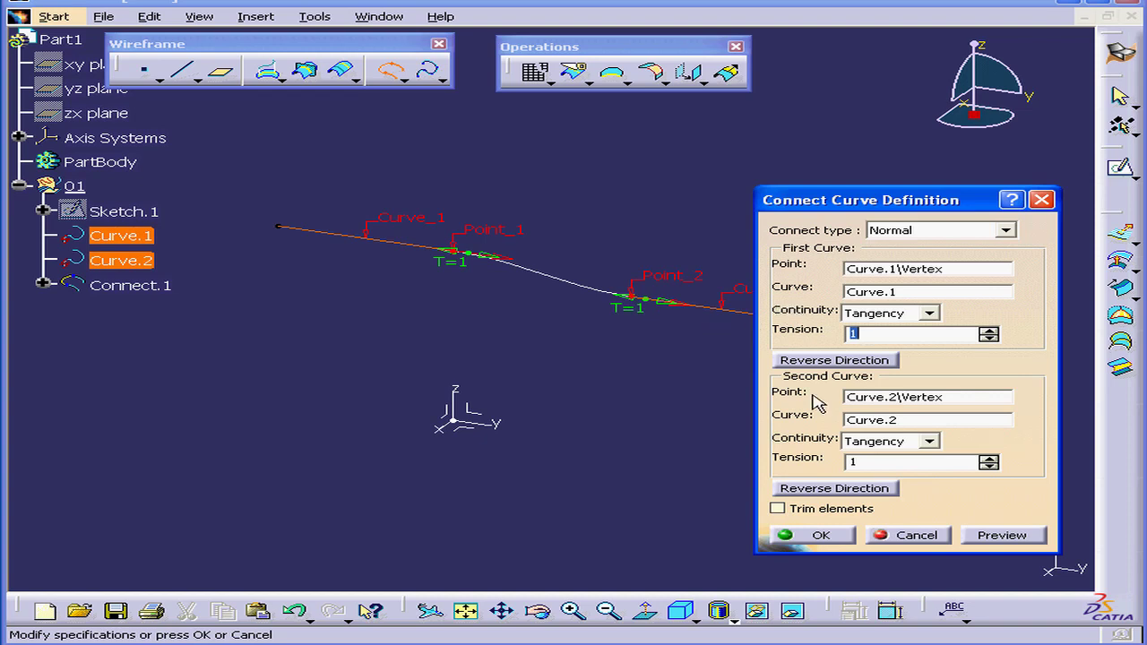
pyautogui.click(930, 313)
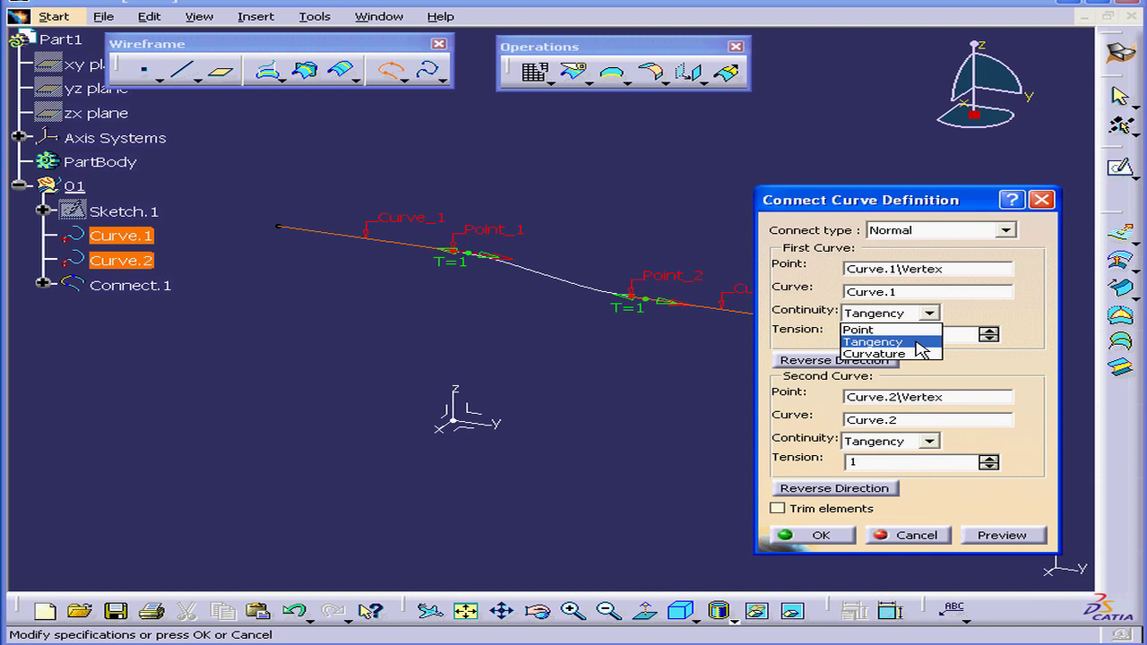
pyautogui.click(917, 342)
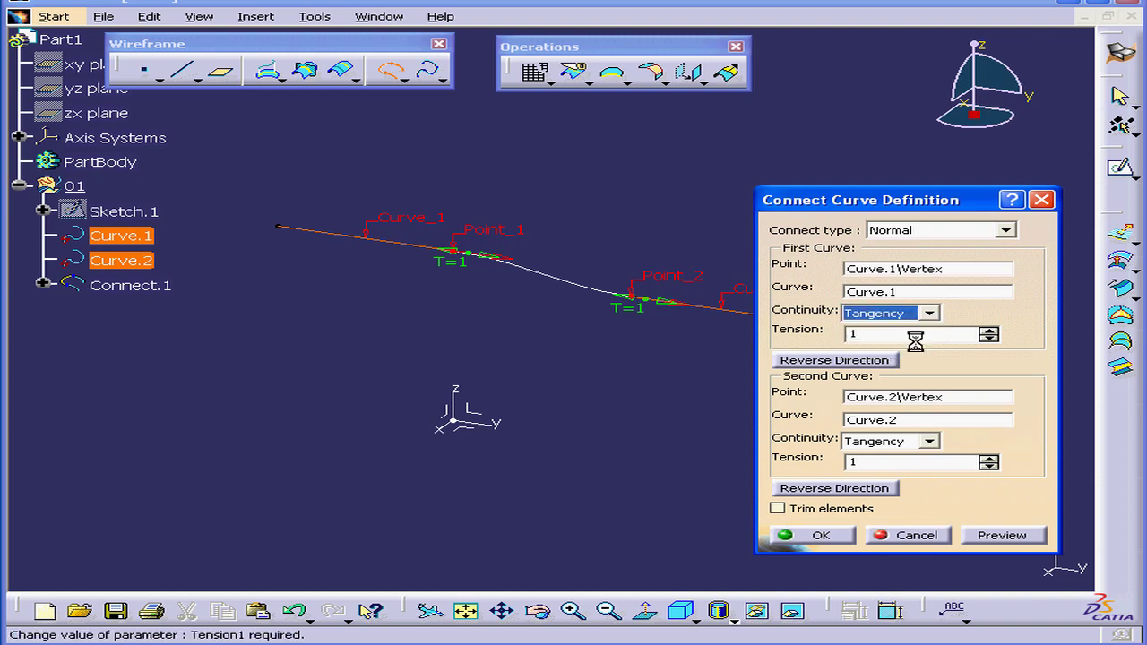
pyautogui.click(822, 536)
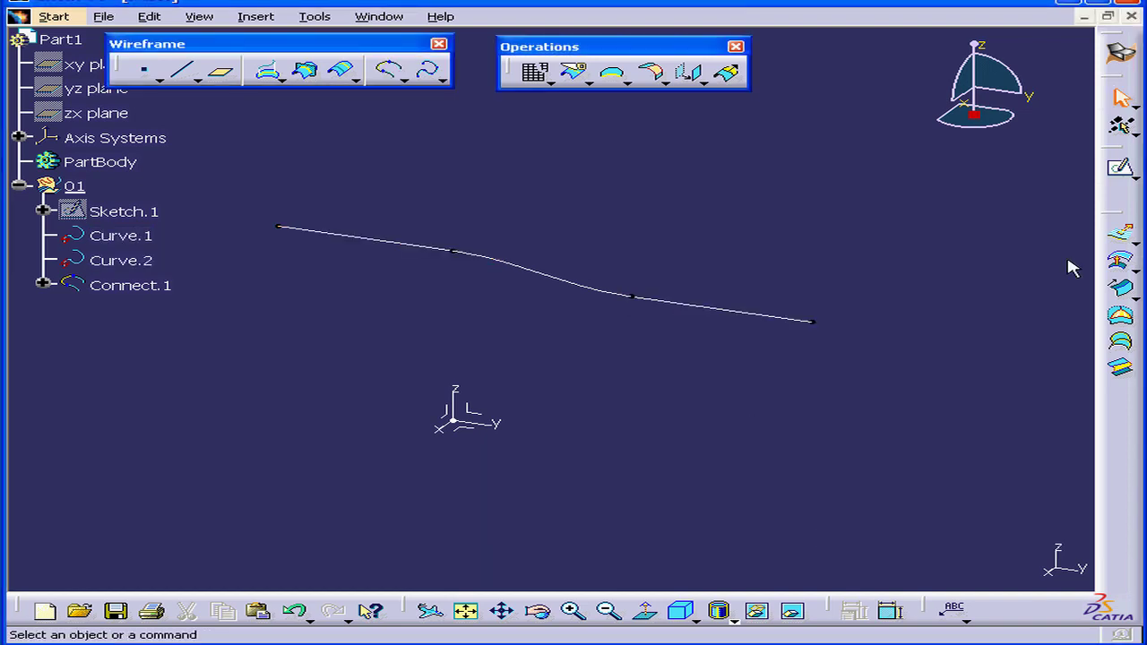
# - Extrude Curve.1 into a surface along the X Axis with a Limit 1 dimension of 50 mm
pyautogui.moveTo(1120, 215); pyautogui.dragTo(769, 183)
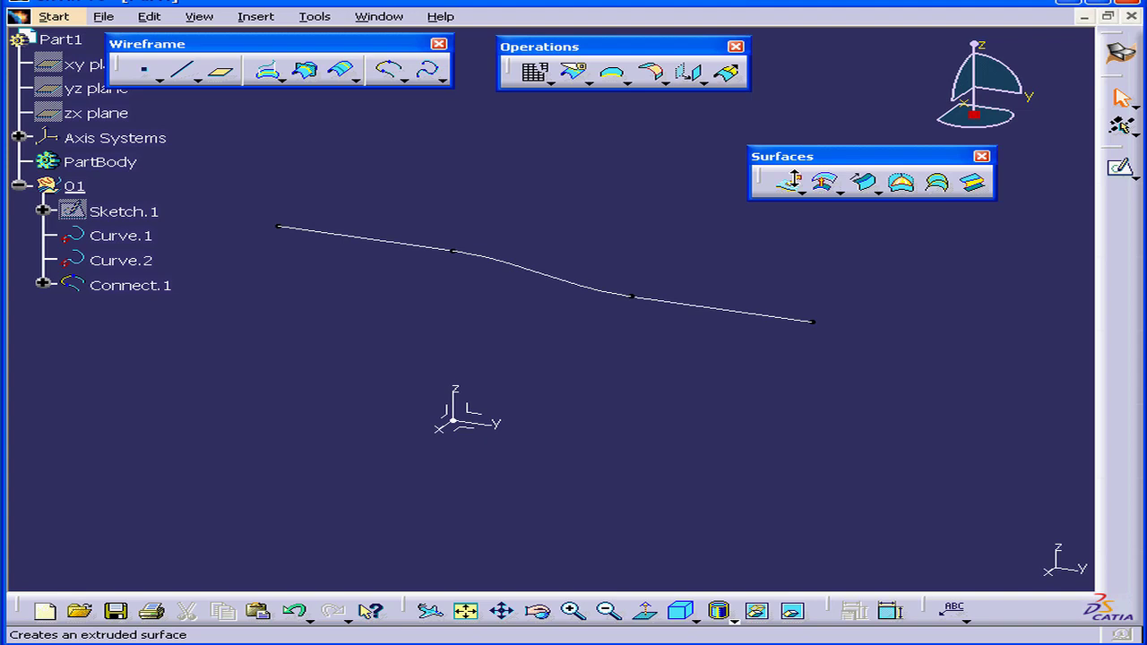
pyautogui.click(796, 181)
pyautogui.click(833, 199)
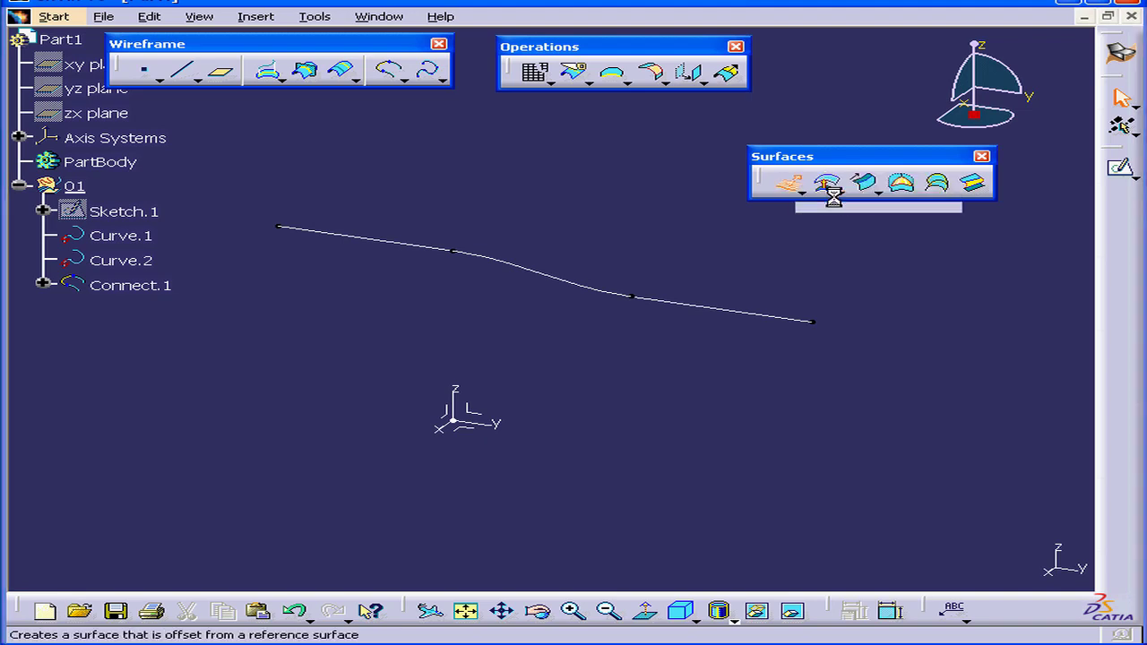
pyautogui.click(403, 244)
pyautogui.rightClick(882, 292)
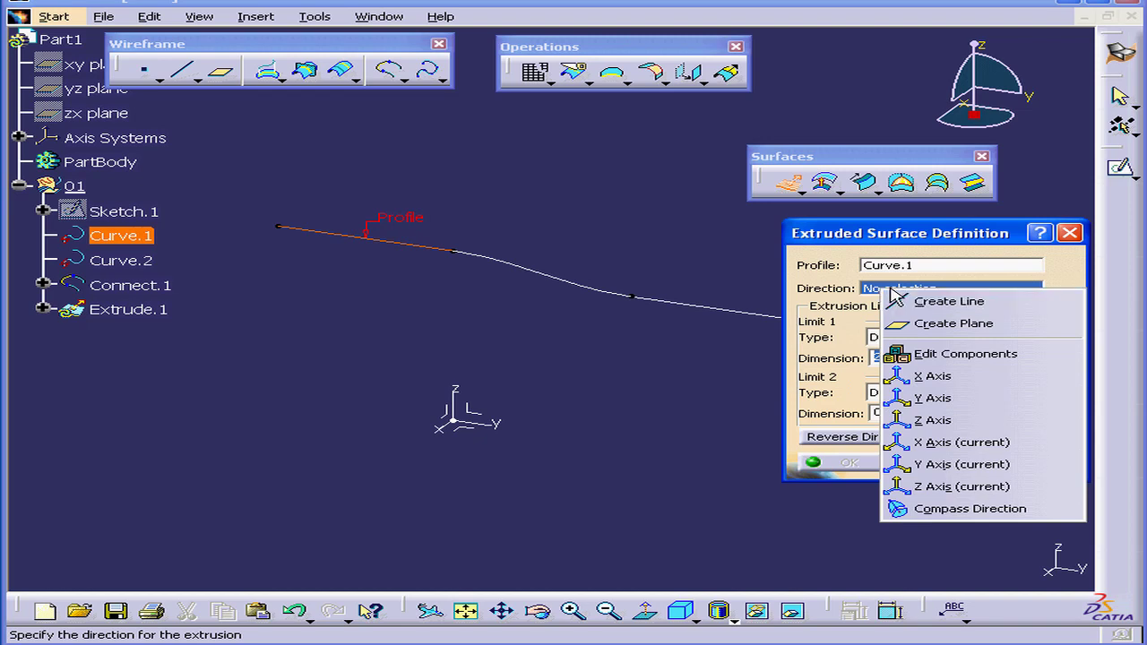
pyautogui.click(952, 377)
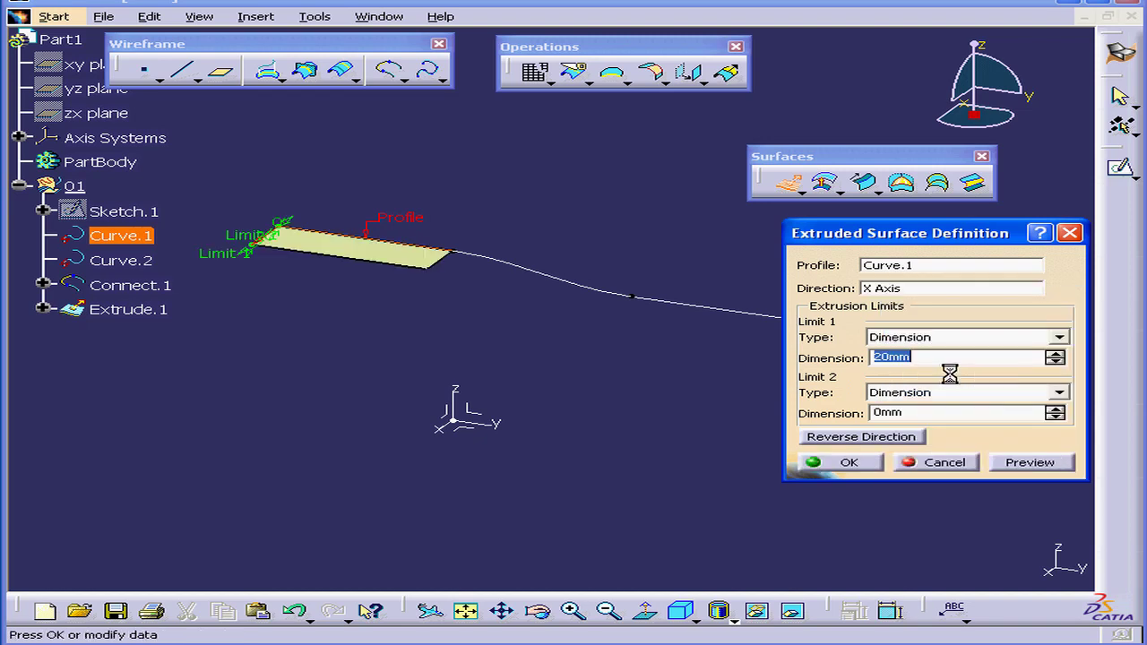
pyautogui.write('50')
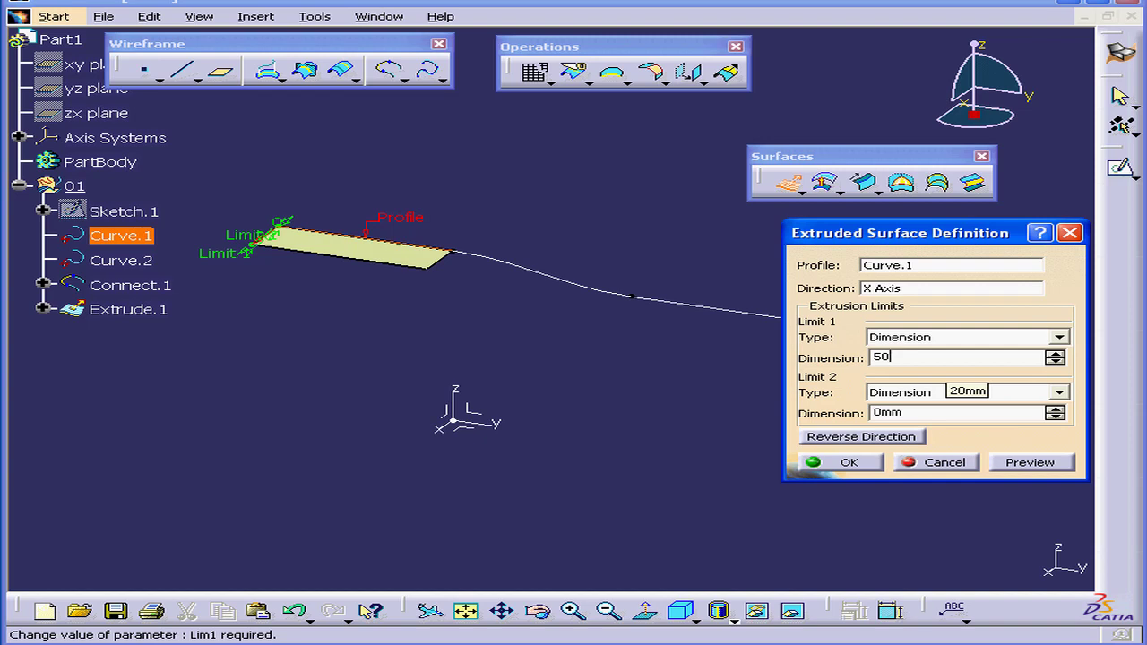
pyautogui.press('Tab')
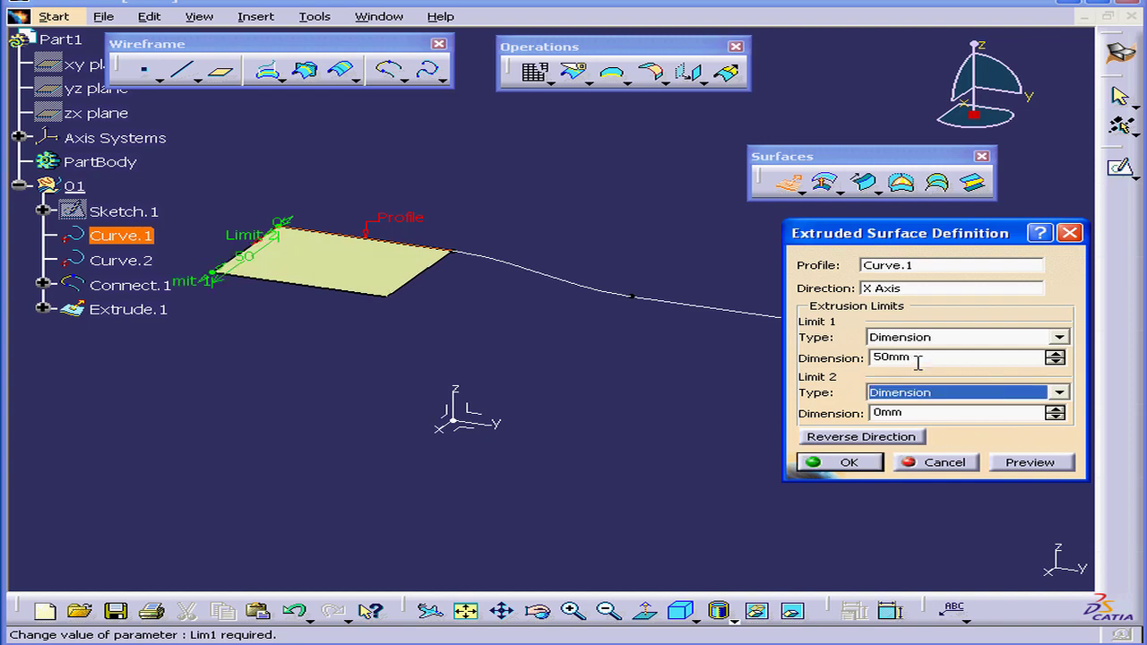
pyautogui.click(849, 463)
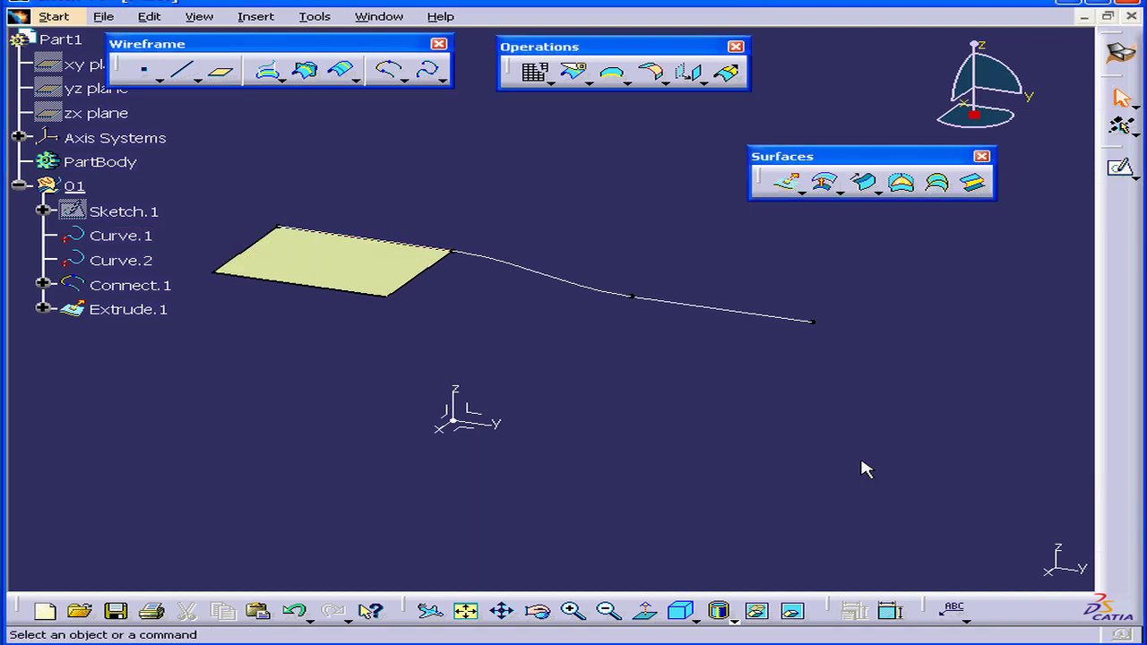
# - Extrude the Connect.1 curve into a surface along the X Axis with a Limit 1 dimension of 50 mm
pyautogui.click(789, 185)
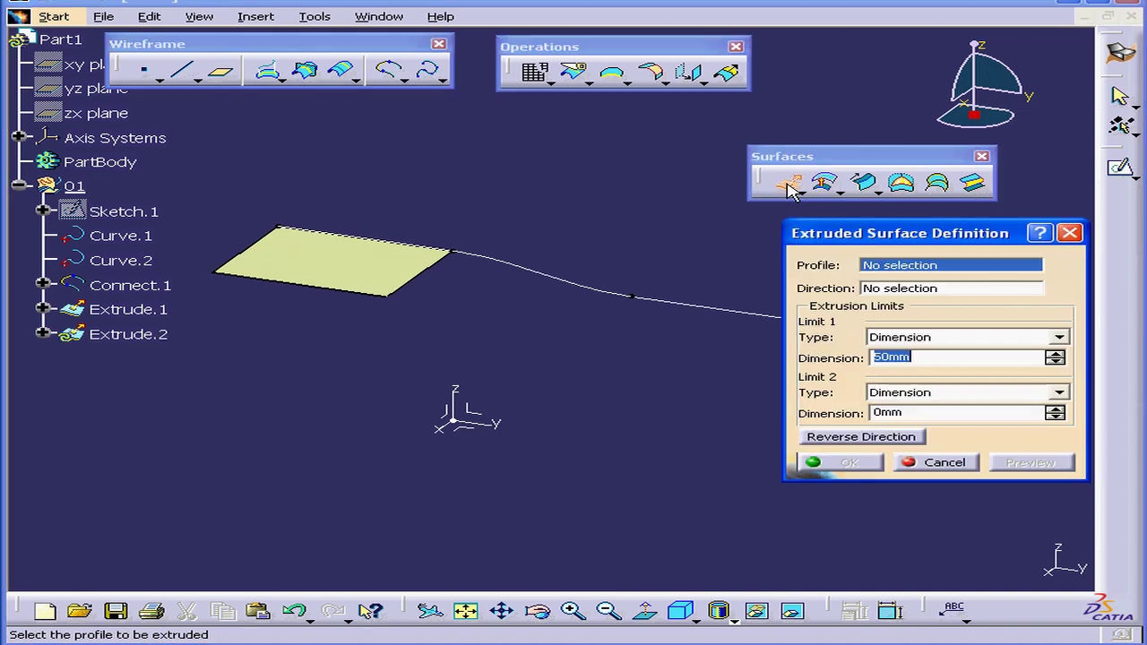
pyautogui.click(571, 285)
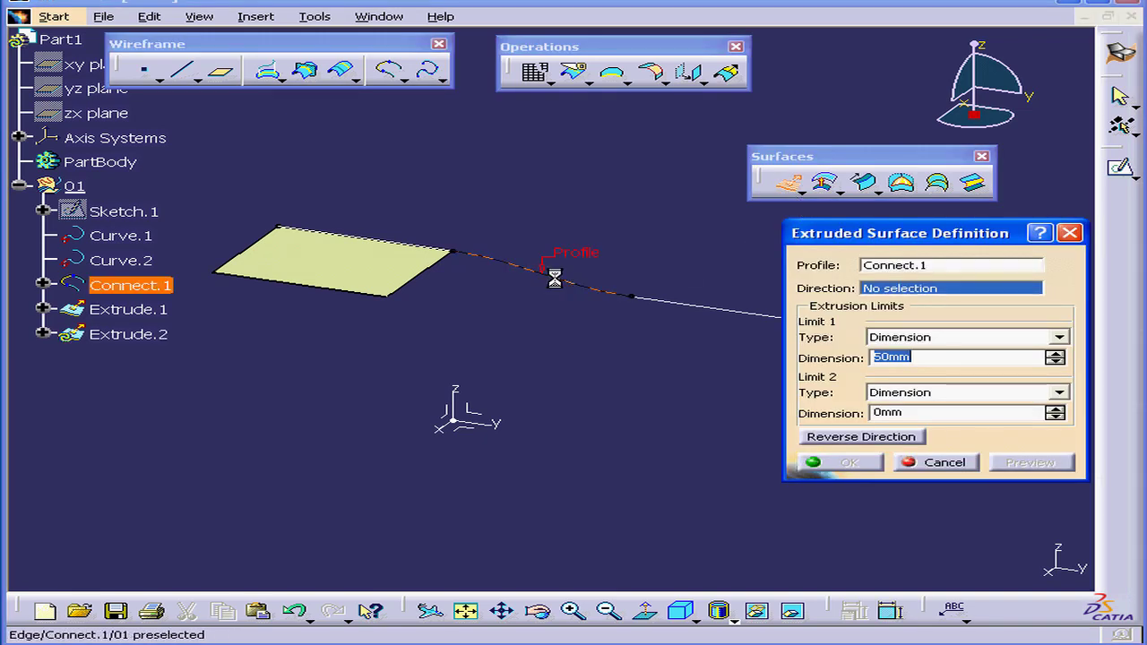
pyautogui.rightClick(892, 293)
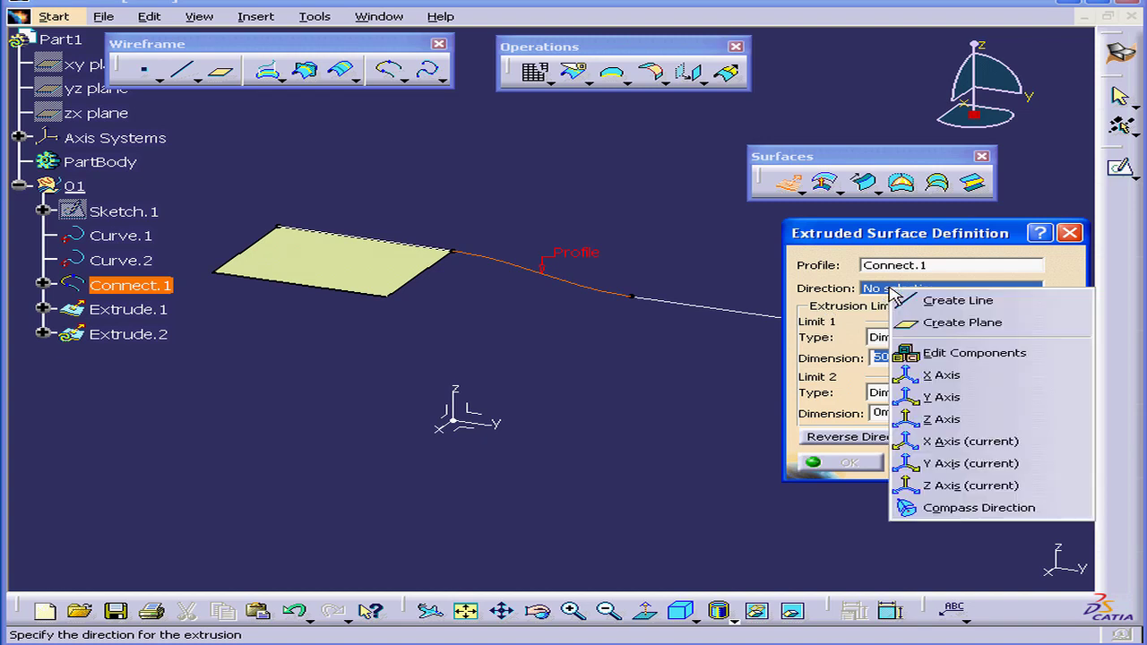
pyautogui.click(976, 376)
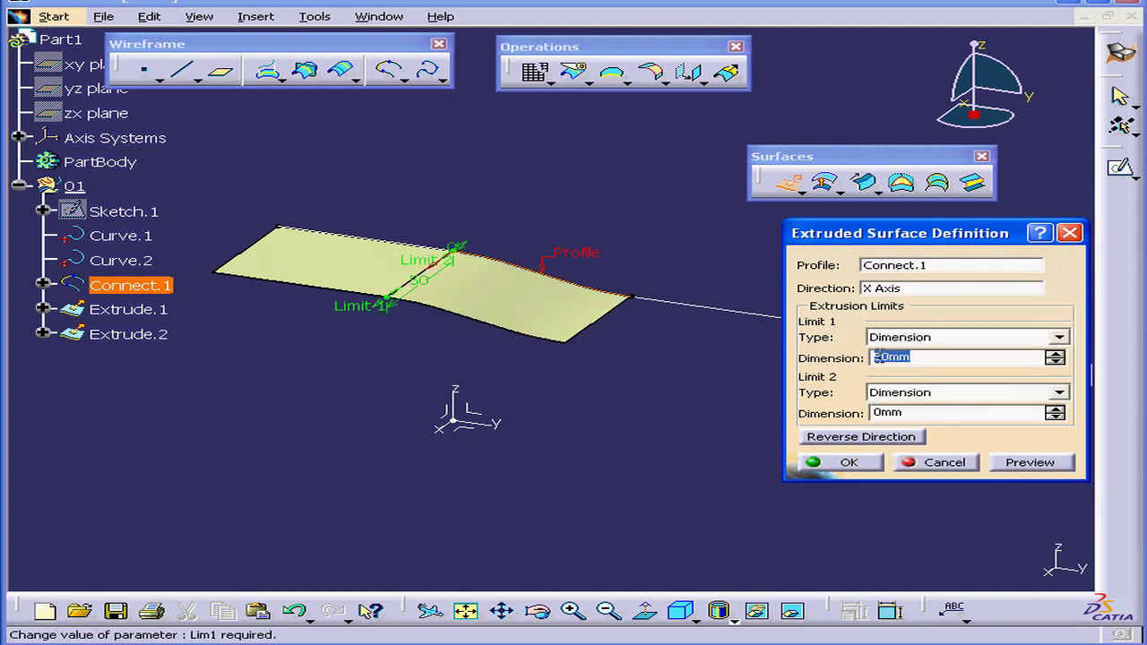
pyautogui.click(850, 463)
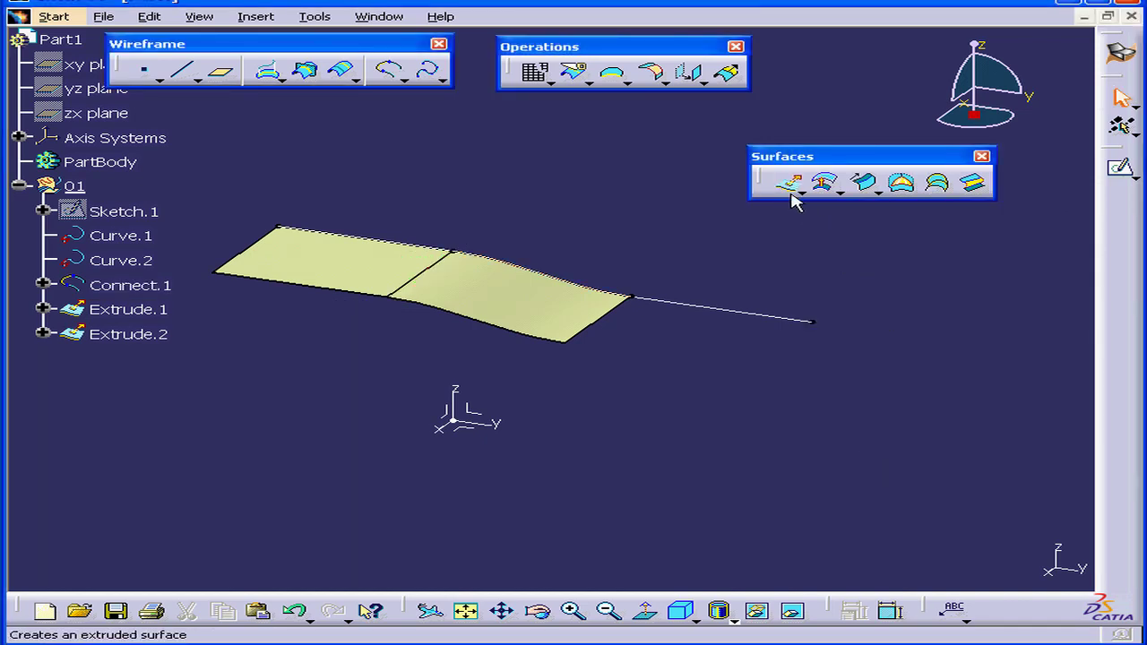
# - Extrude Curve.2 into a surface along the X Axis with a Limit 1 dimension of 50 mm
pyautogui.click(788, 186)
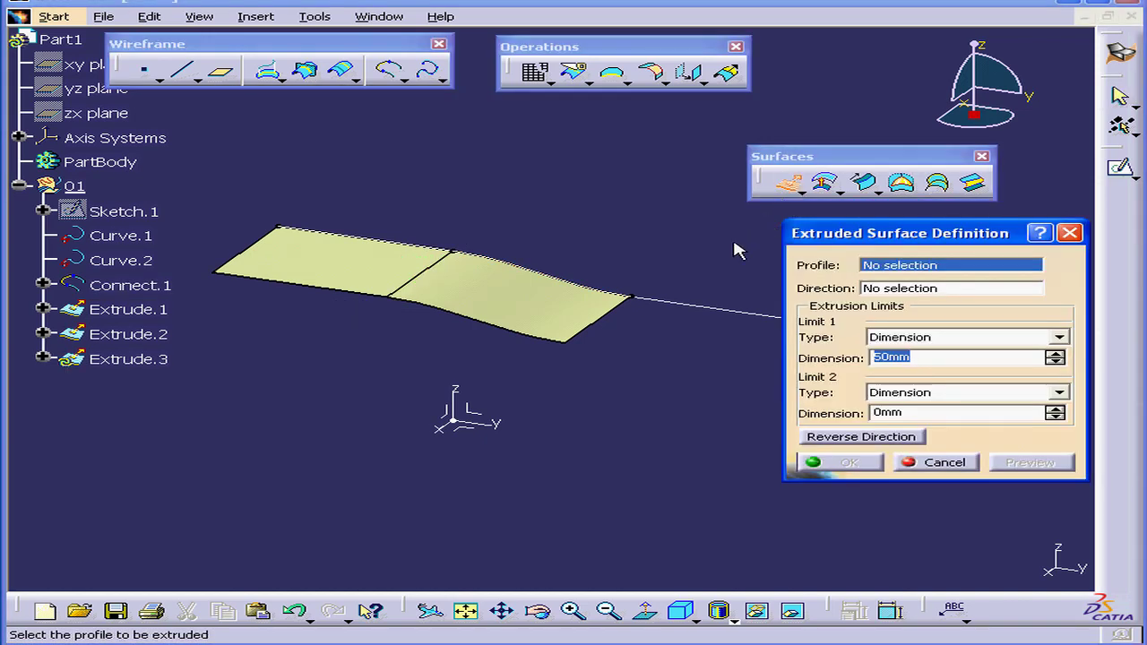
pyautogui.click(692, 305)
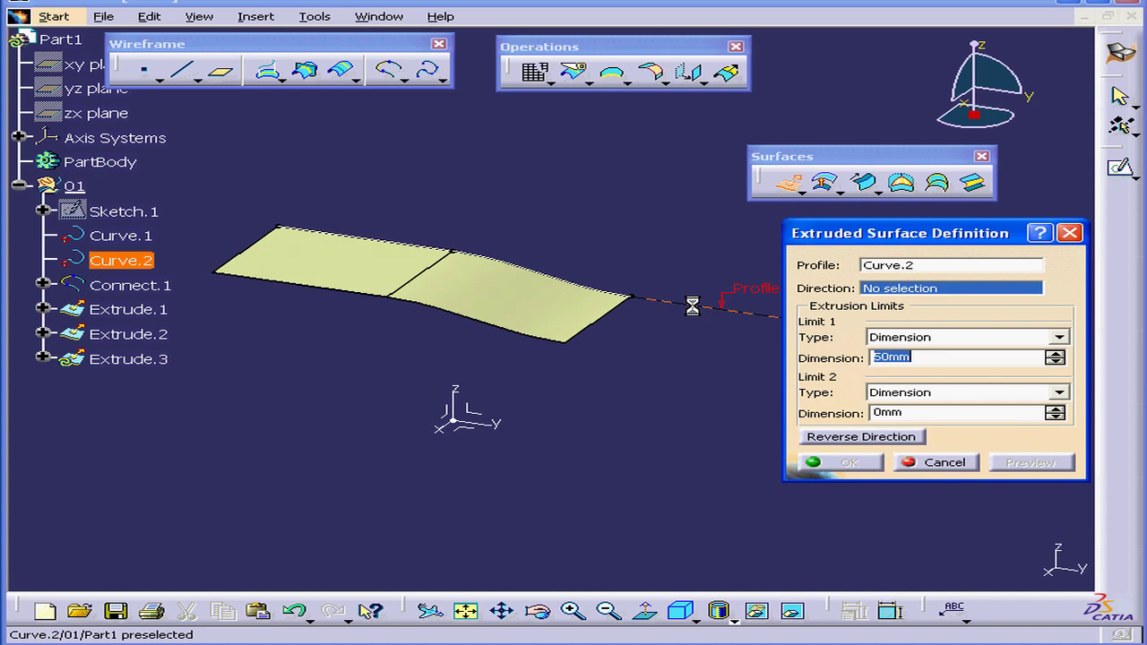
pyautogui.rightClick(914, 298)
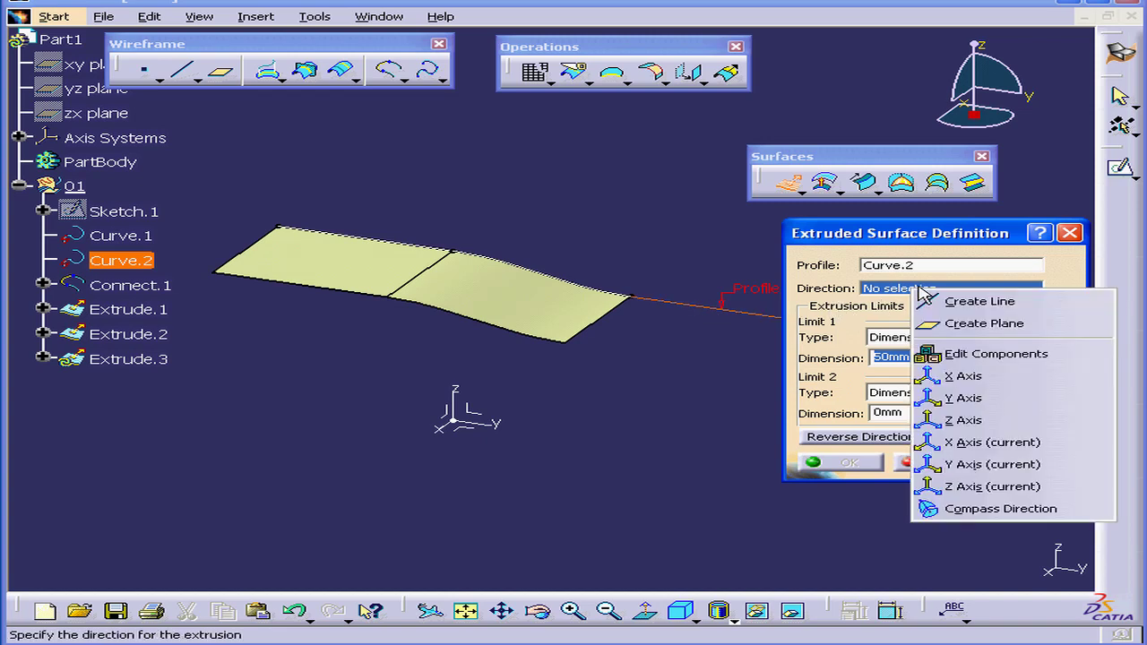
pyautogui.click(977, 376)
pyautogui.click(818, 463)
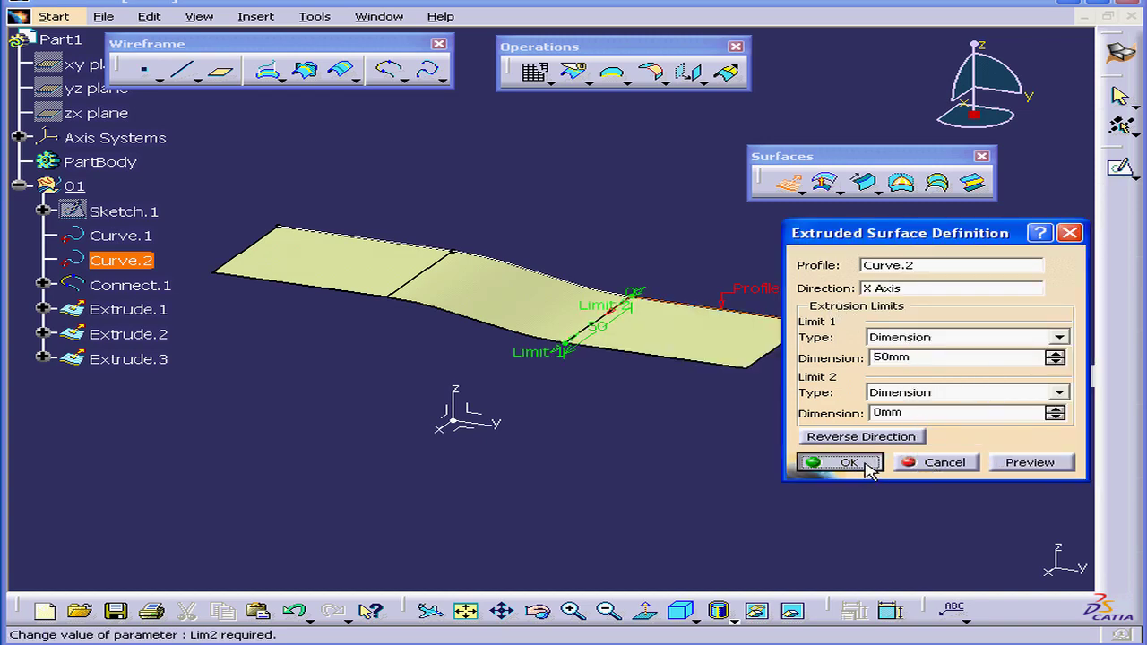
# - Join the three extruded surfaces Extrude.1, Extrude.2 and Extrude.3 into one surface with a merging distance of 0.001 mm
pyautogui.moveTo(707, 325); pyautogui.dragTo(689, 382, button='middle')
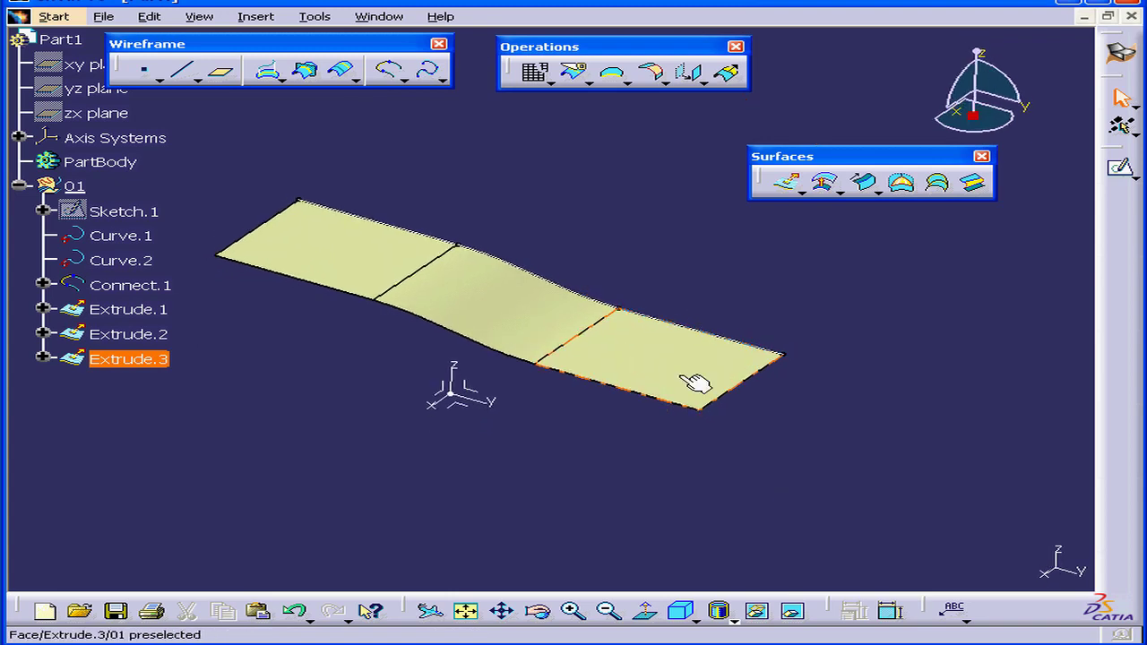
pyautogui.click(492, 117)
pyautogui.click(552, 83)
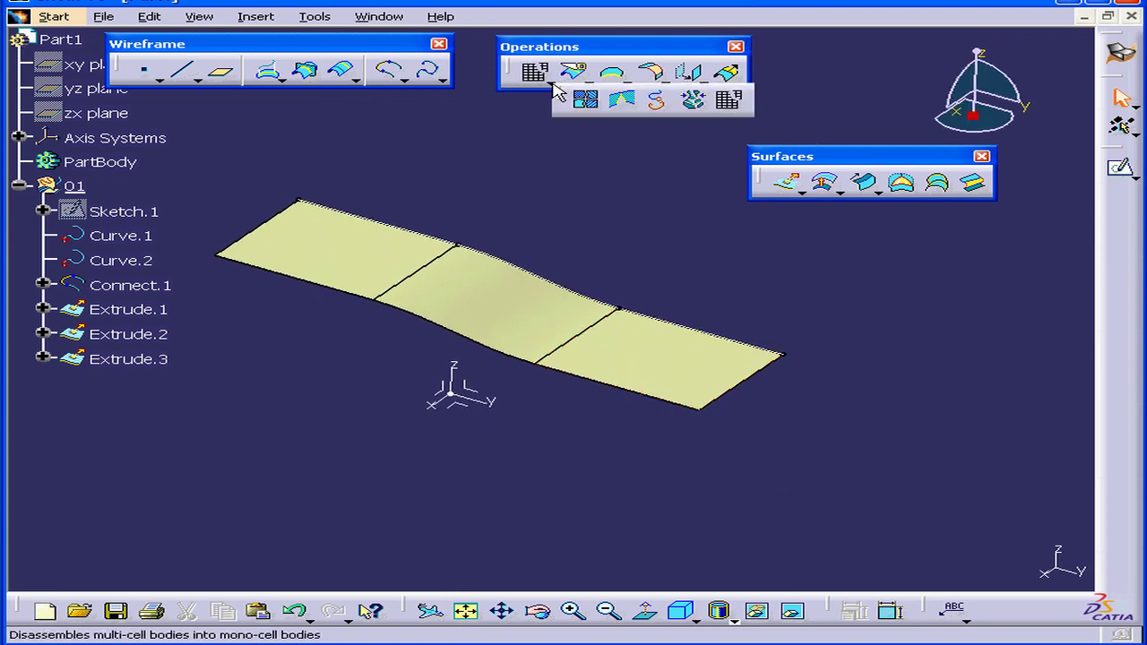
pyautogui.click(587, 102)
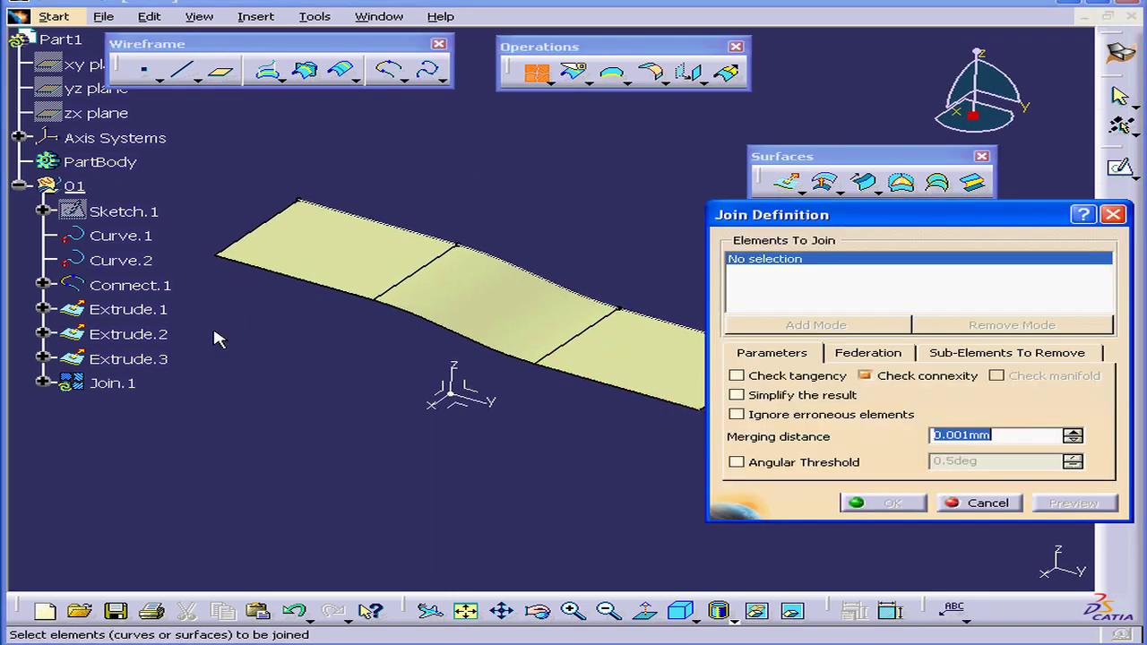
pyautogui.click(318, 268)
pyautogui.click(469, 295)
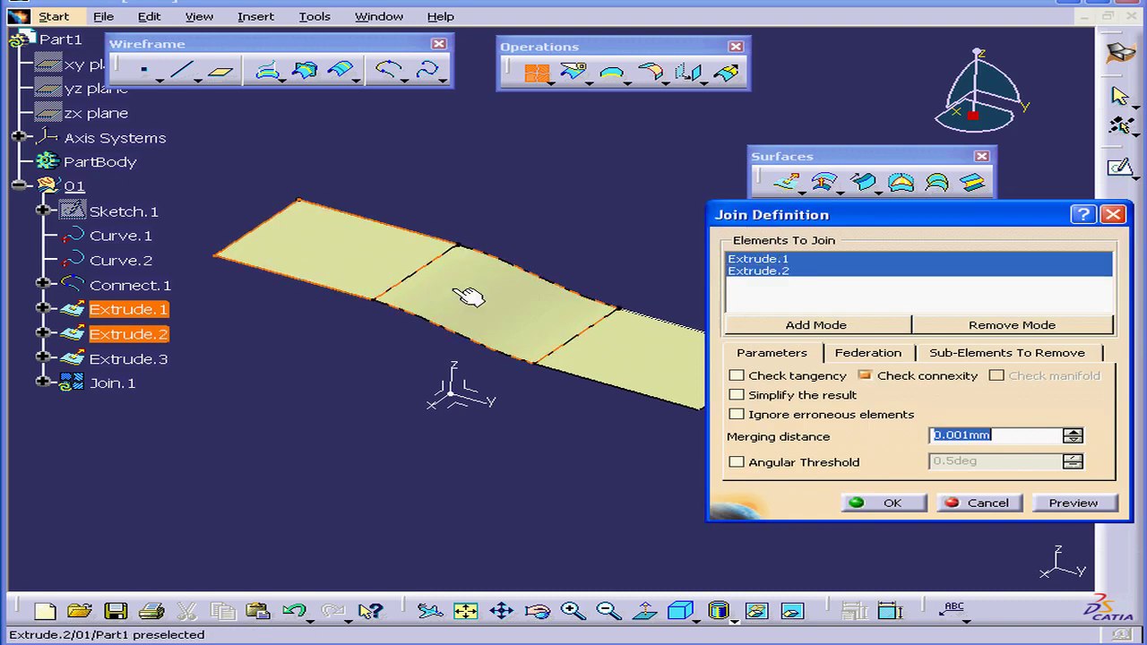
pyautogui.click(601, 361)
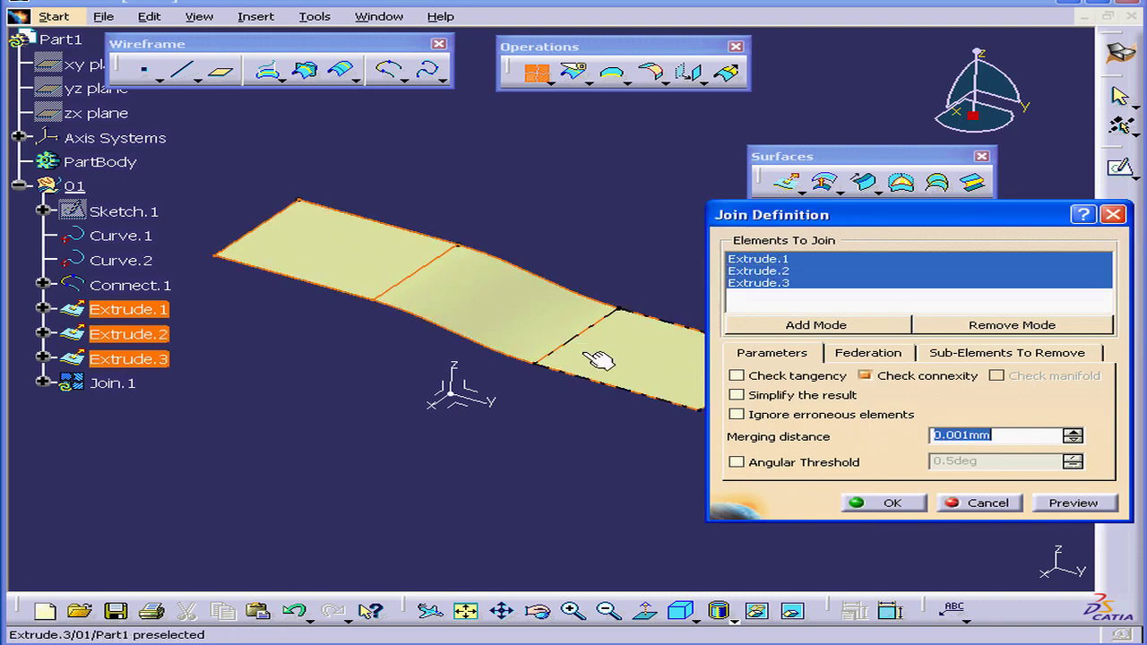
pyautogui.click(903, 504)
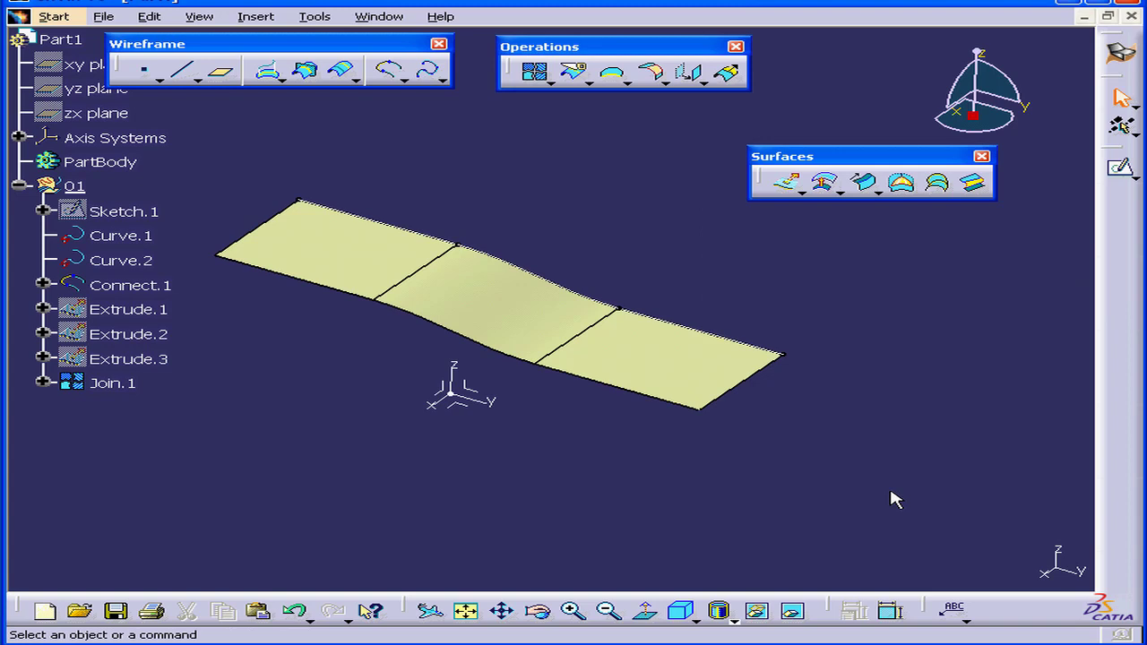
# - Hide Join.1 and show the Extrude.1, Extrude.2 and Extrude.3 surfaces again
pyautogui.rightClick(110, 385)
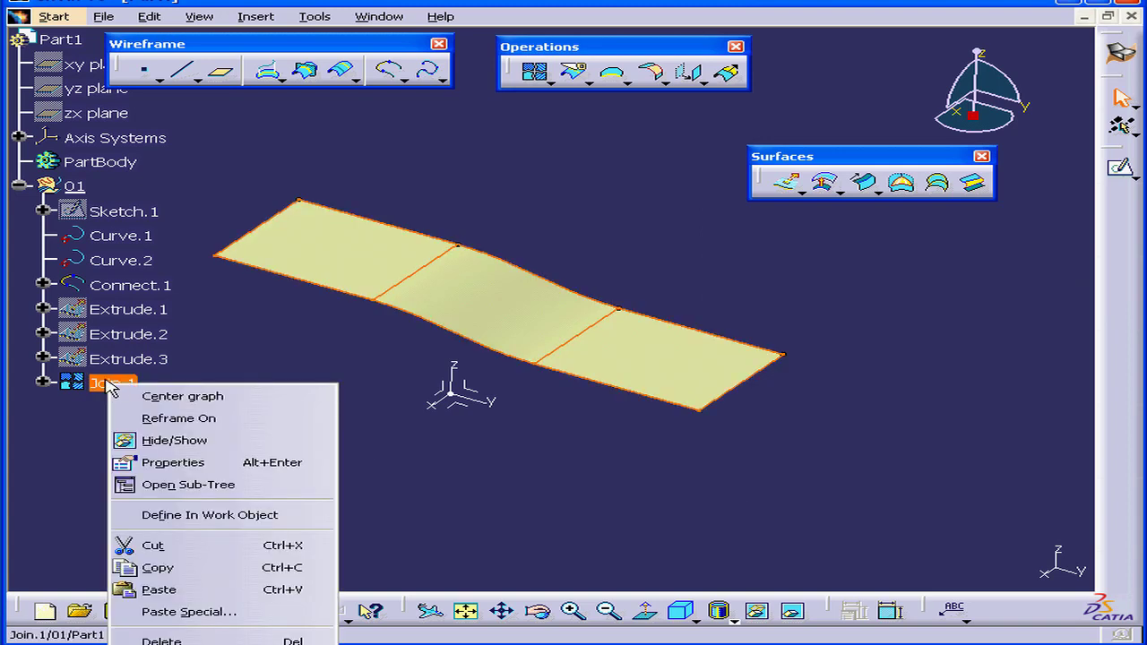
pyautogui.click(240, 441)
pyautogui.rightClick(125, 312)
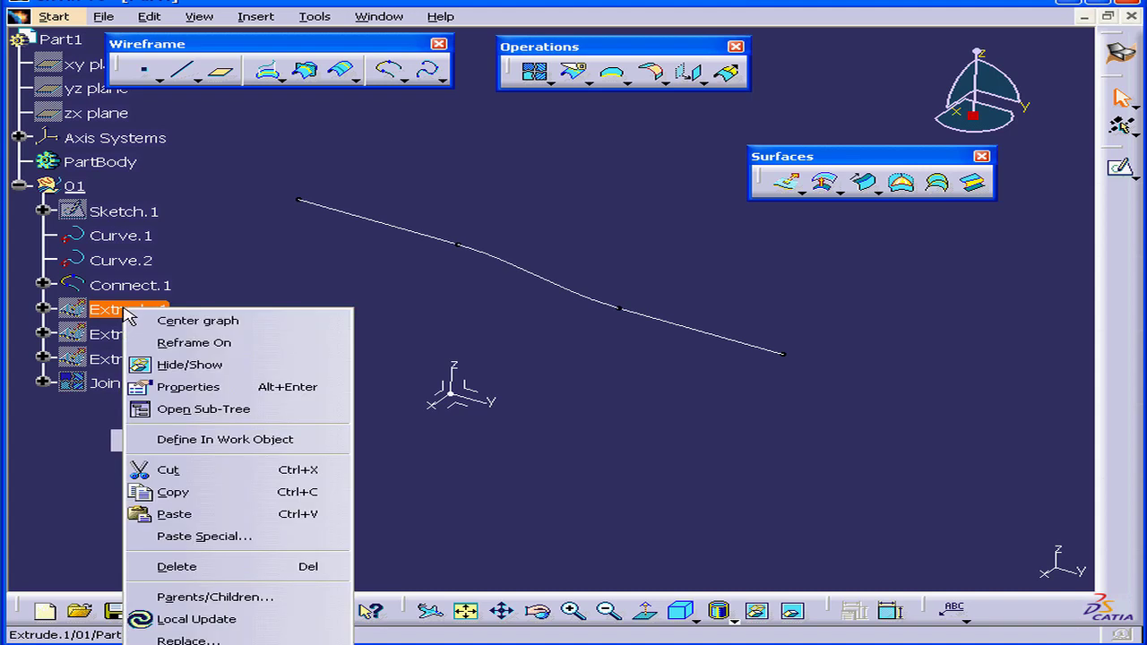
pyautogui.click(206, 364)
pyautogui.rightClick(146, 334)
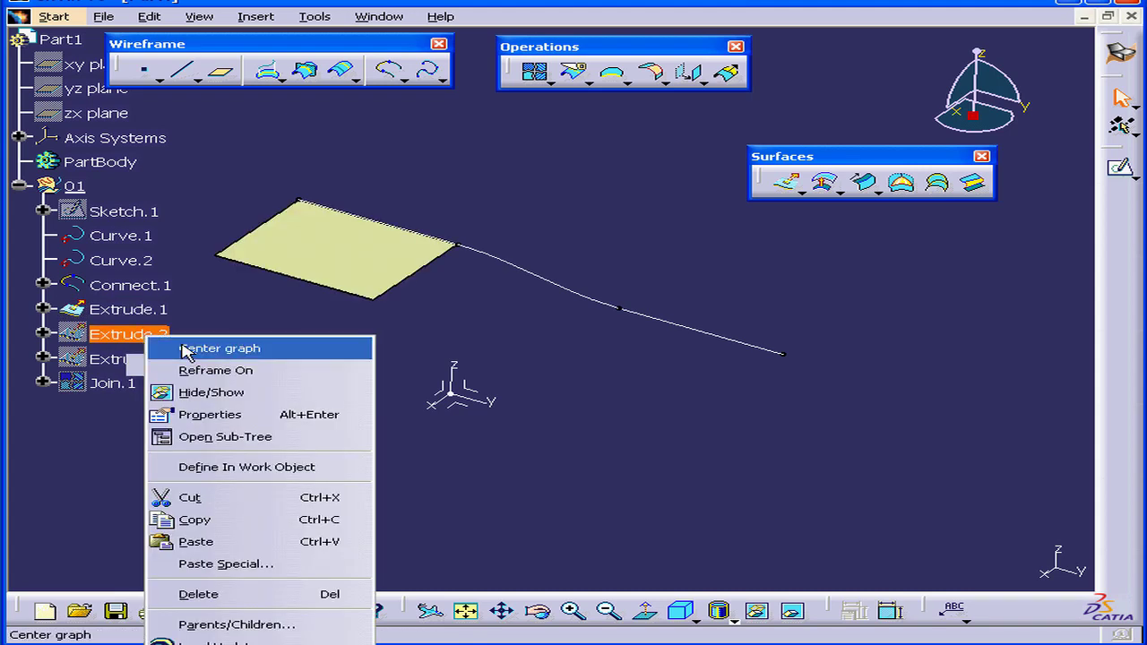
pyautogui.click(242, 393)
pyautogui.rightClick(128, 357)
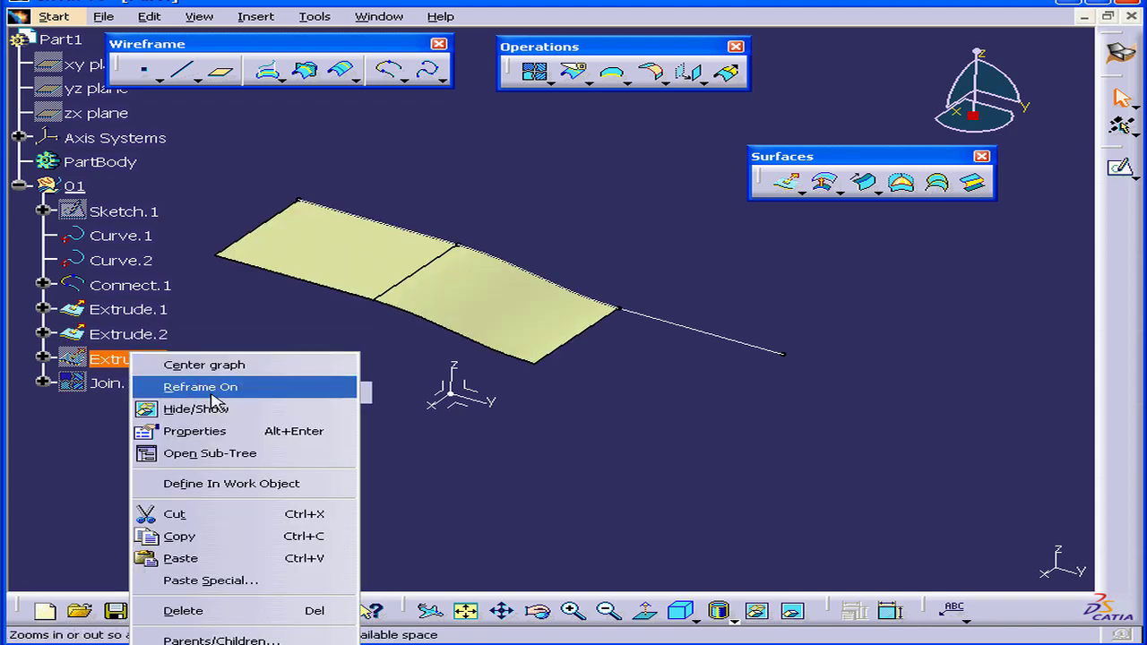
pyautogui.click(238, 418)
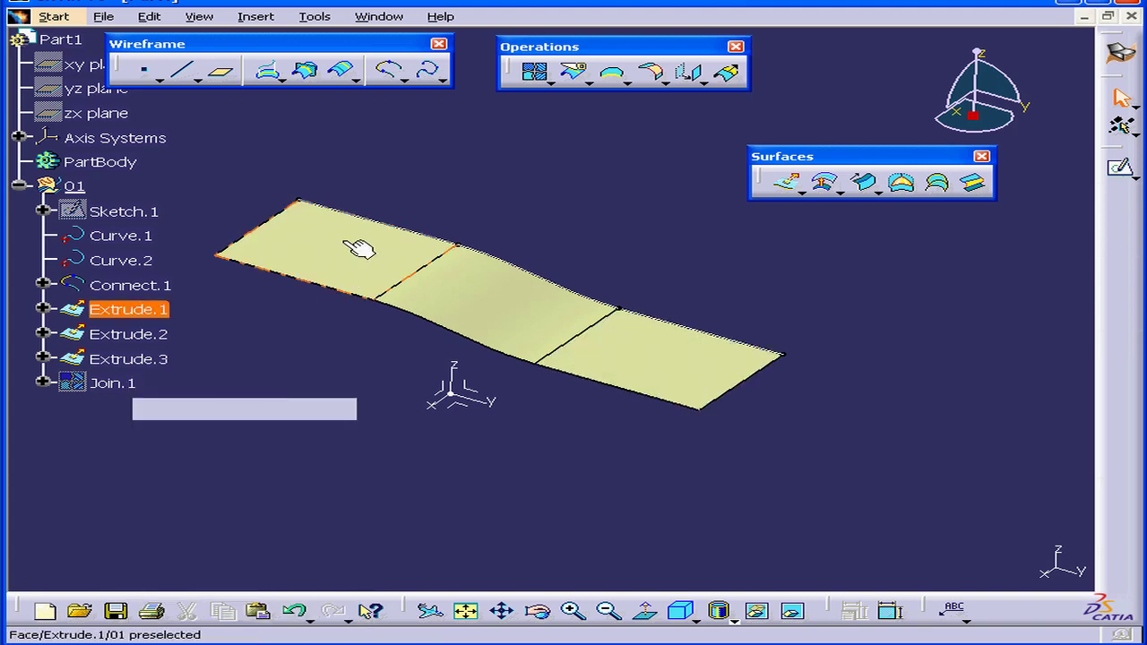
# - Set the fill color of the Extrude.1 face to blue in its graphic properties
pyautogui.rightClick(312, 226)
pyautogui.click(437, 304)
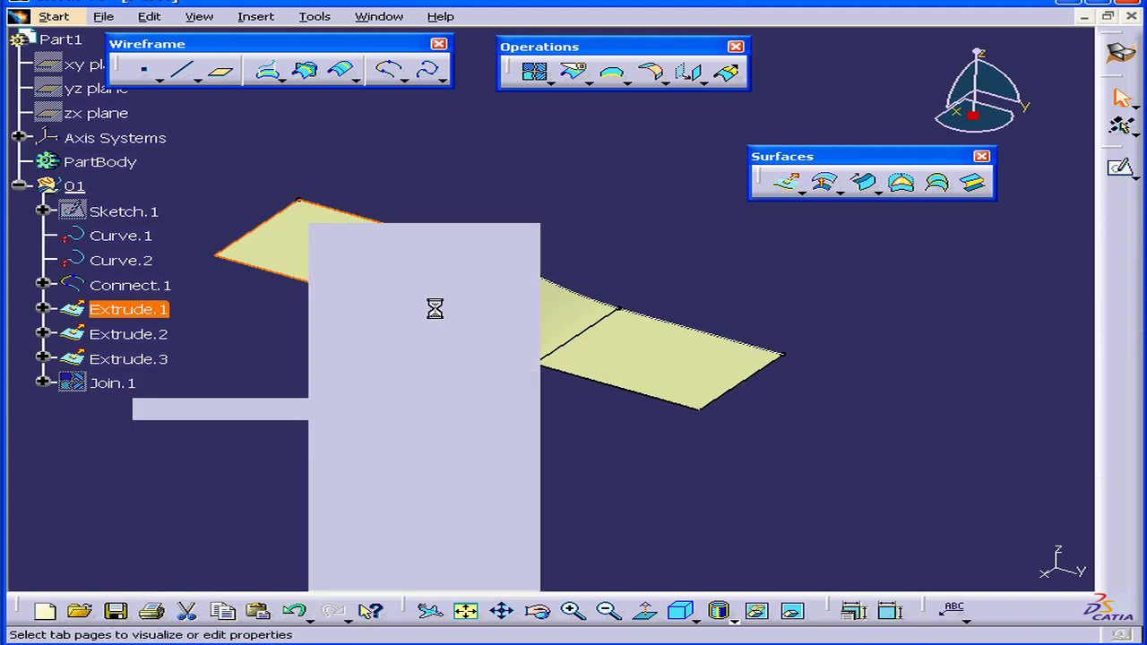
pyautogui.click(539, 196)
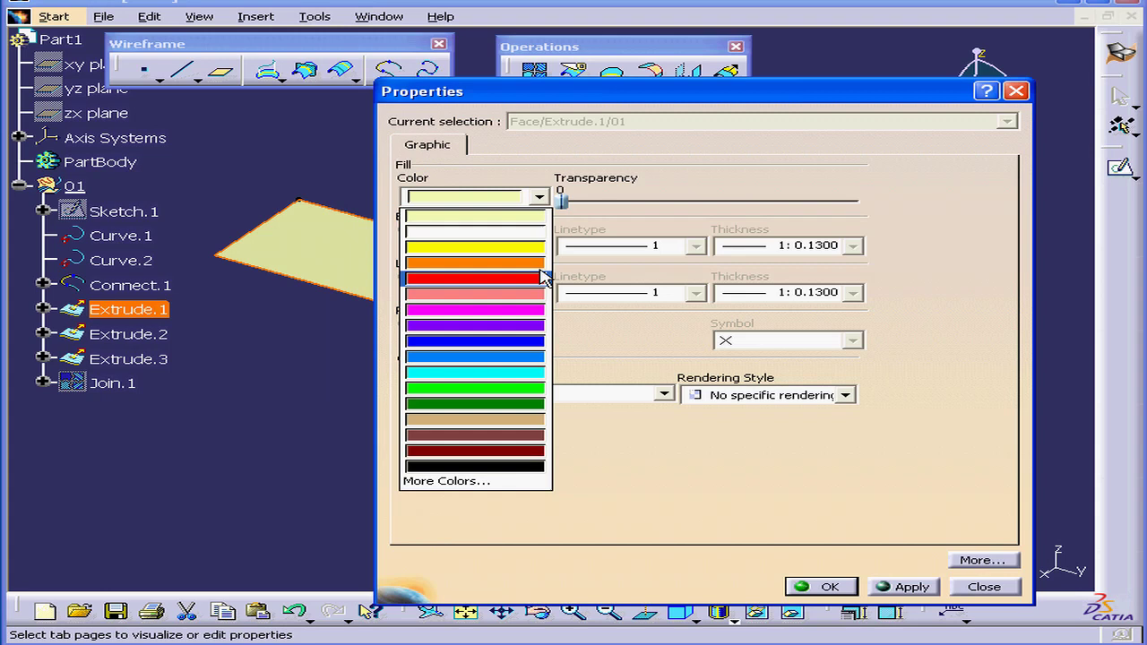
pyautogui.click(537, 364)
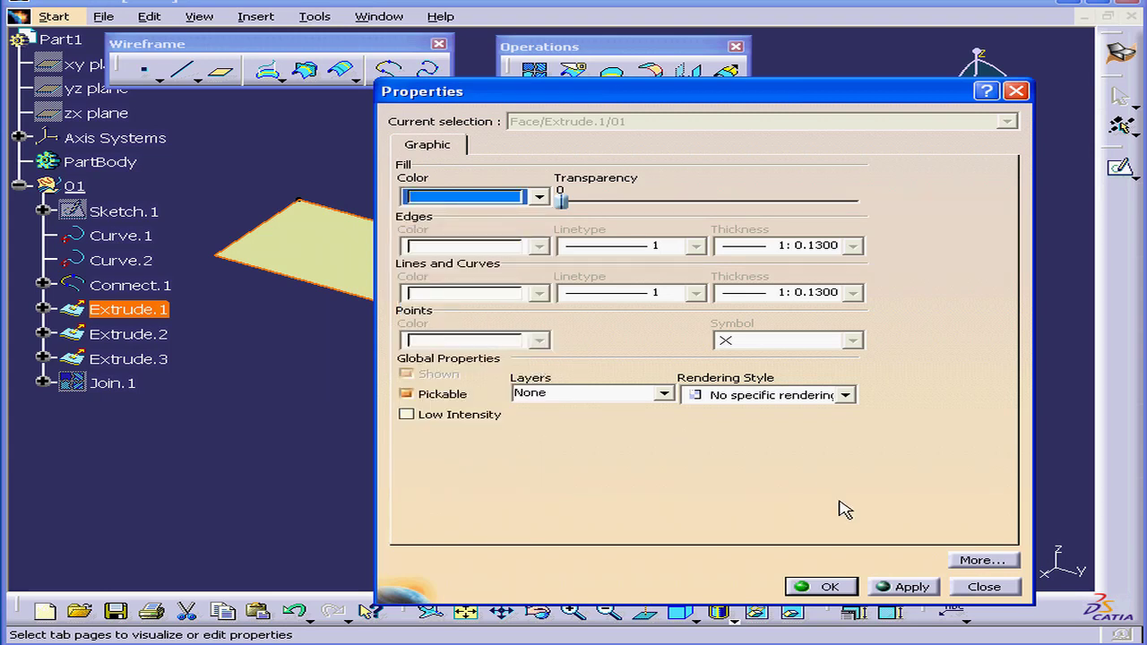
pyautogui.click(829, 587)
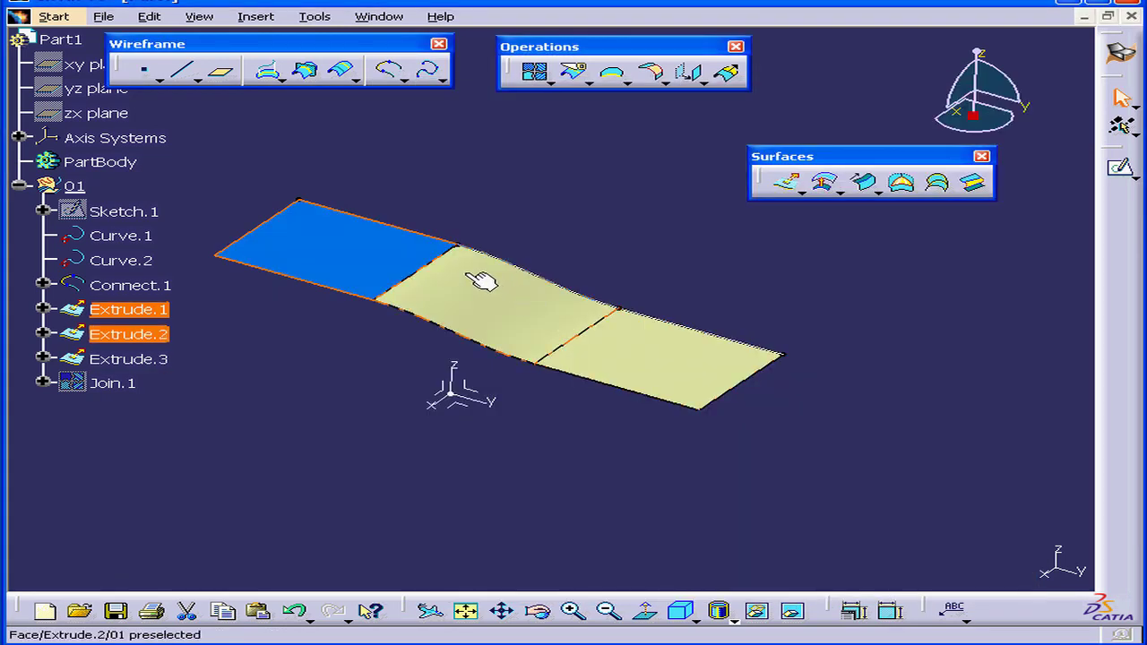
# - Set the fill color of the middle Extrude.2 face to brown in its graphic properties
pyautogui.rightClick(493, 280)
pyautogui.click(584, 352)
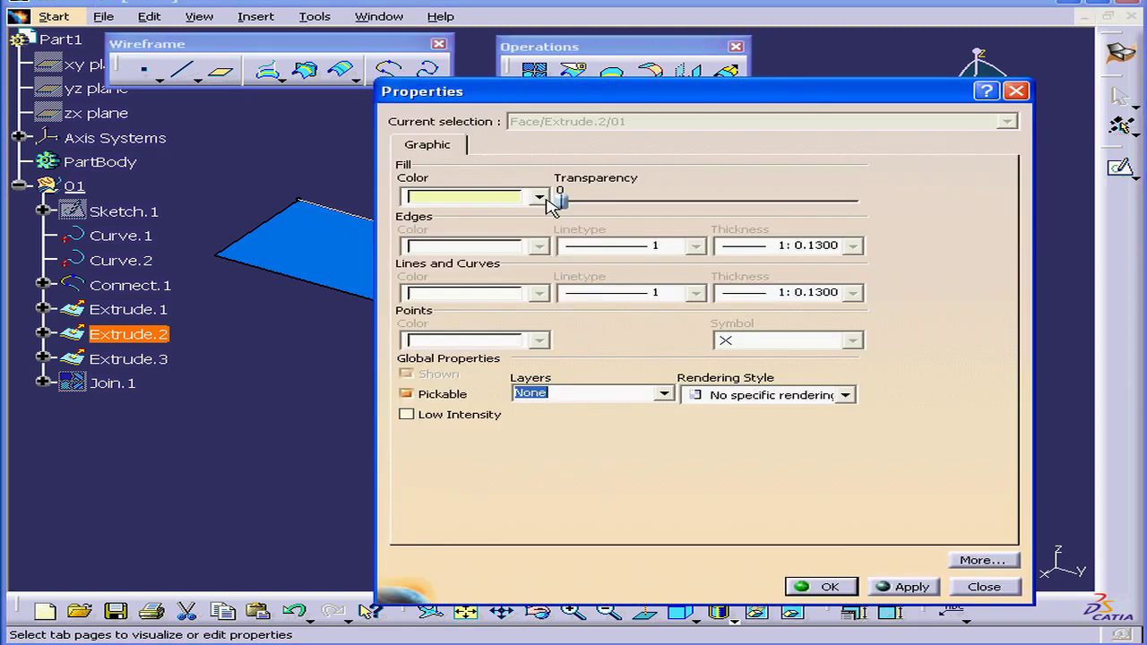
pyautogui.click(540, 198)
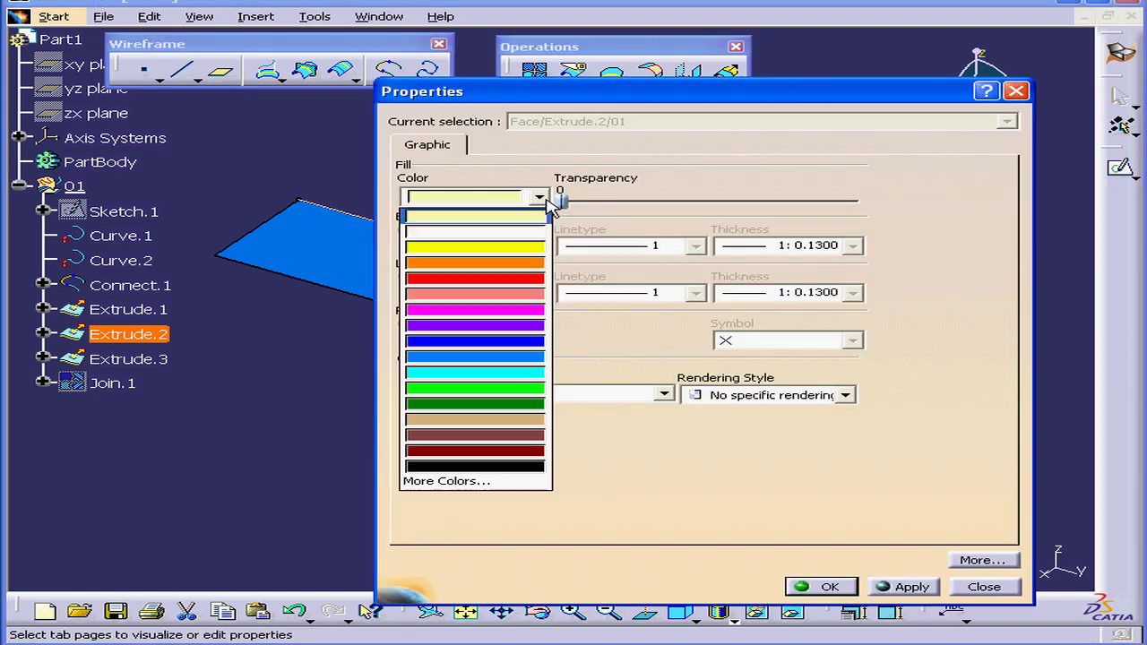
pyautogui.click(534, 435)
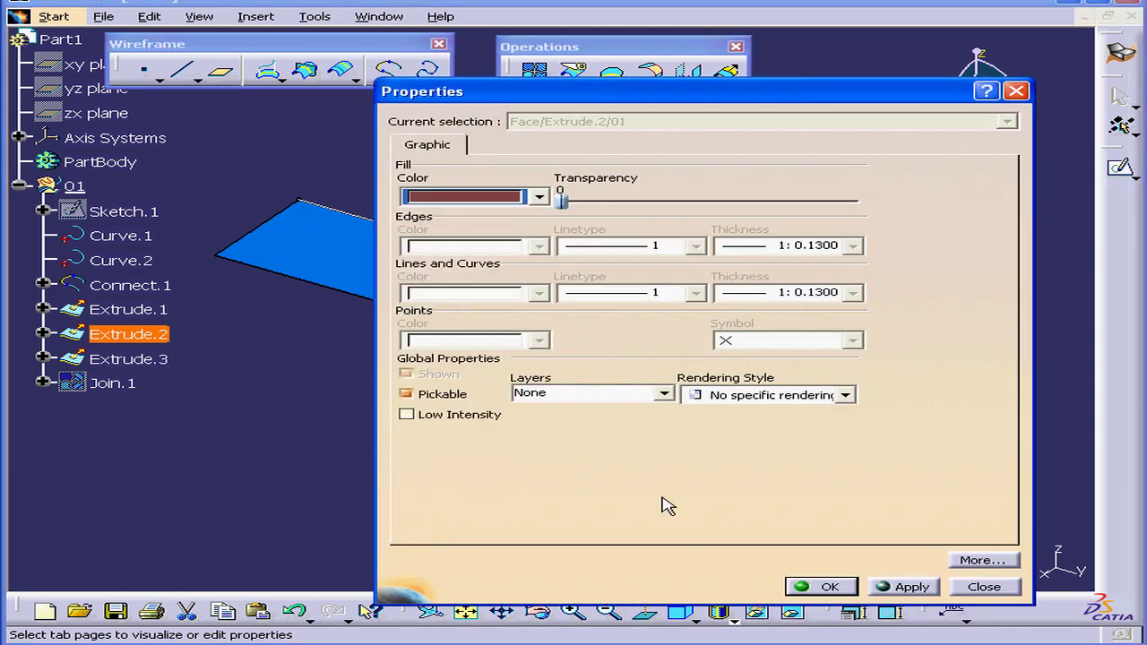
pyautogui.click(824, 586)
# - Set the fill color of the Extrude.3 face to dark red in its graphic properties
pyautogui.rightClick(627, 327)
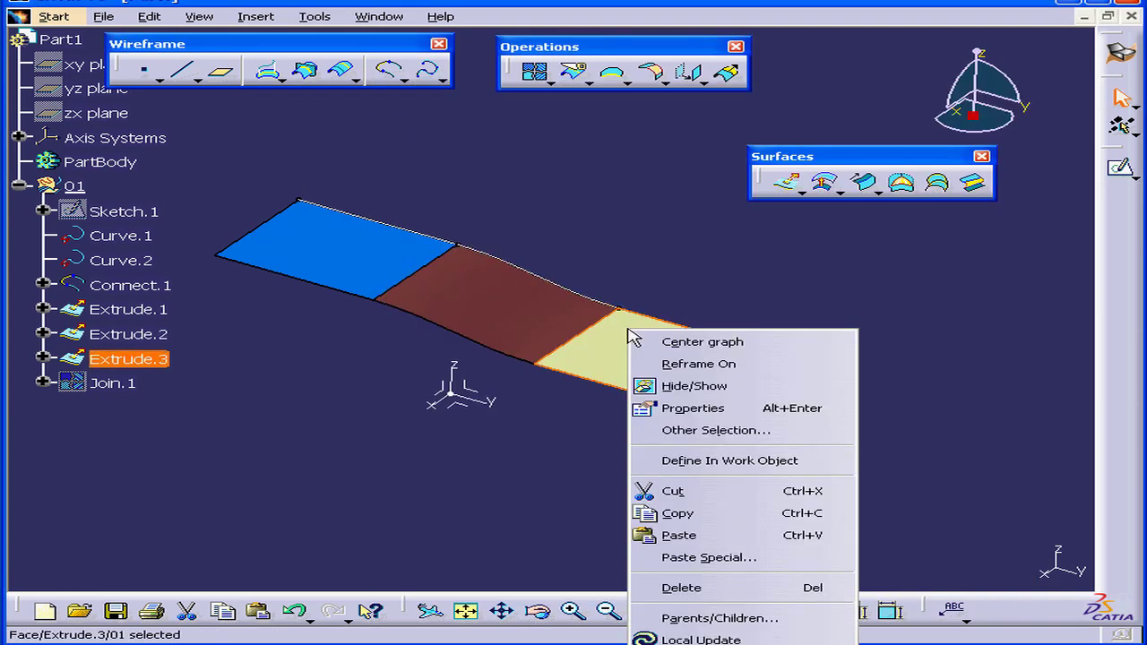
pyautogui.click(708, 405)
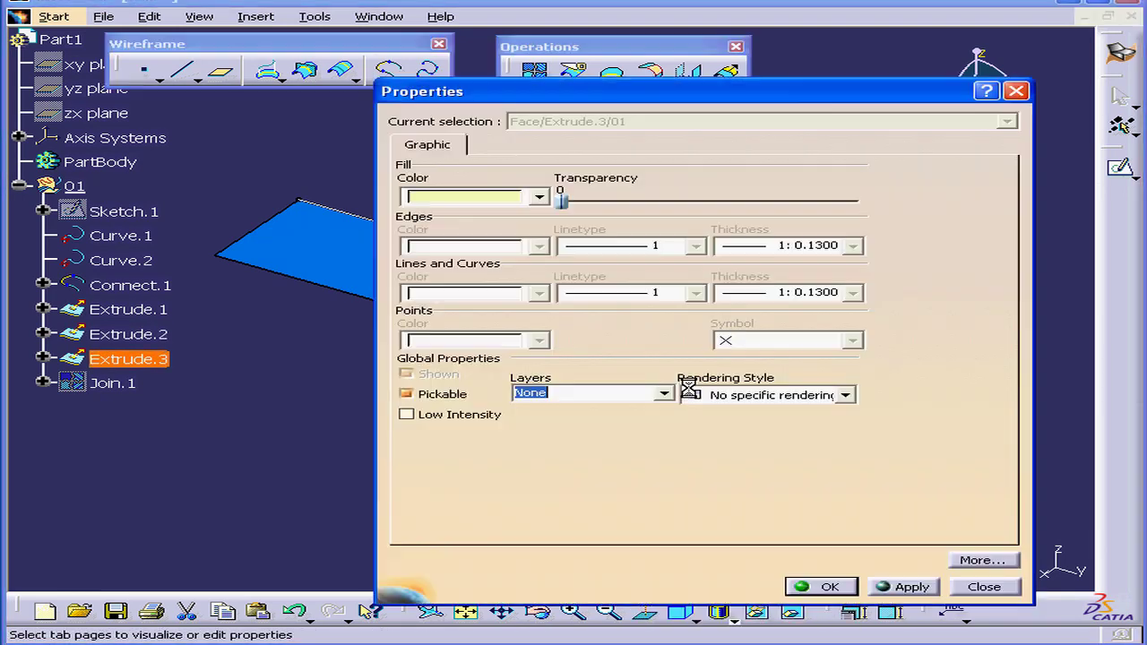
pyautogui.click(539, 197)
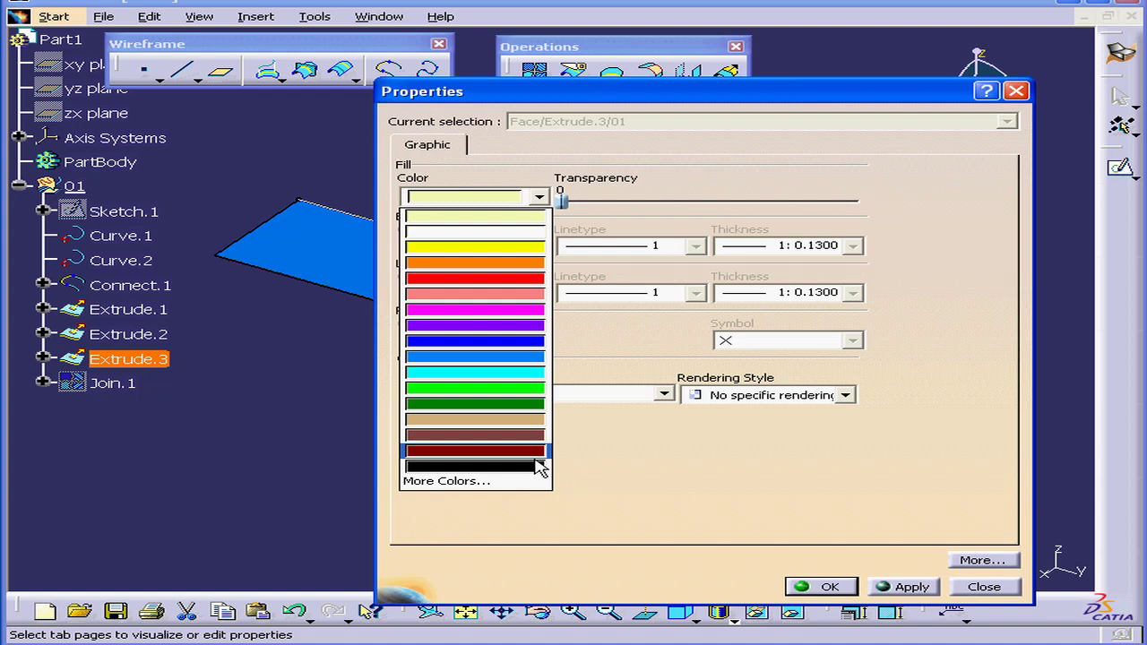
pyautogui.click(530, 453)
pyautogui.click(825, 586)
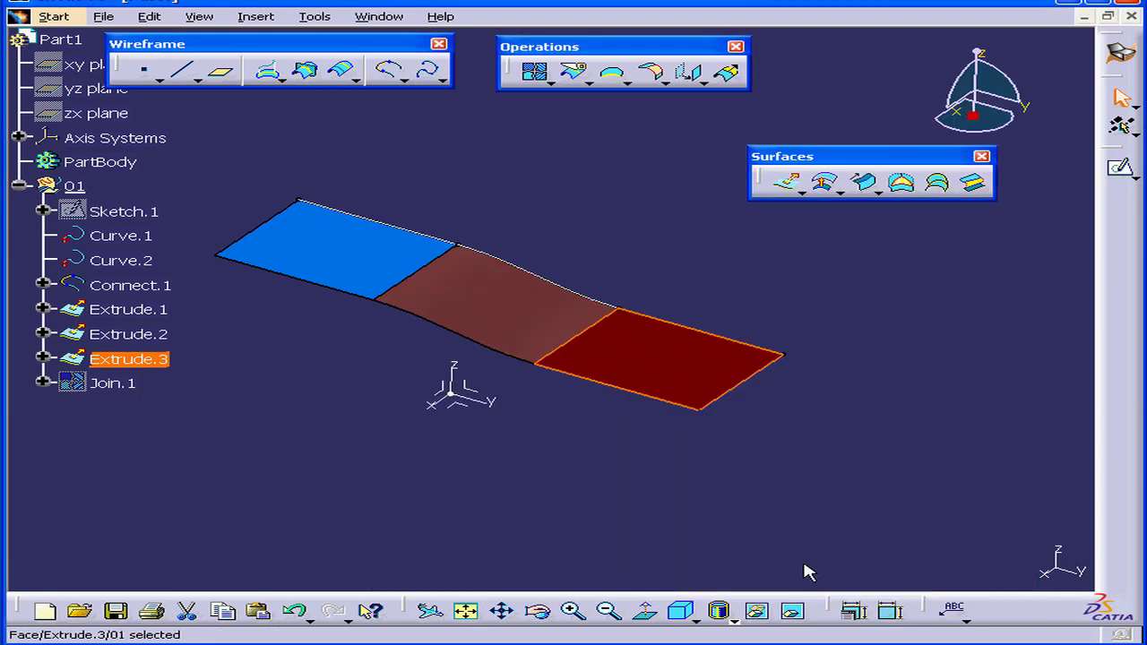
# - Start a Variable Offset with Join.1 as the global surface, keeping the model clear of the dialog and the detached offset tools
pyautogui.click(842, 193)
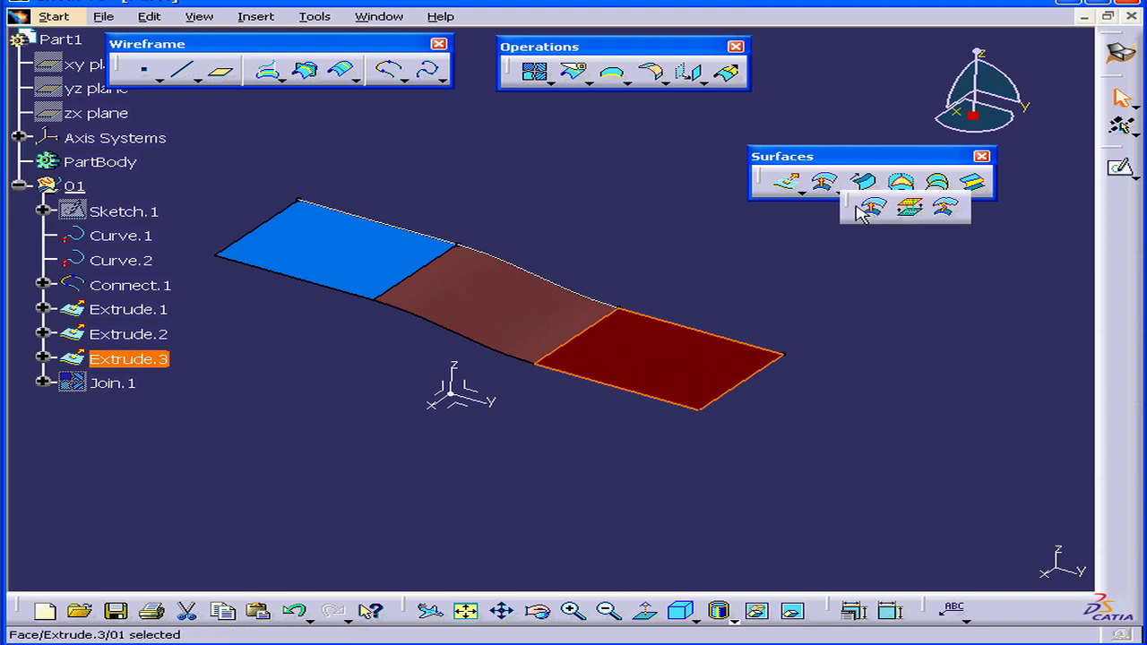
pyautogui.moveTo(851, 207); pyautogui.dragTo(847, 264)
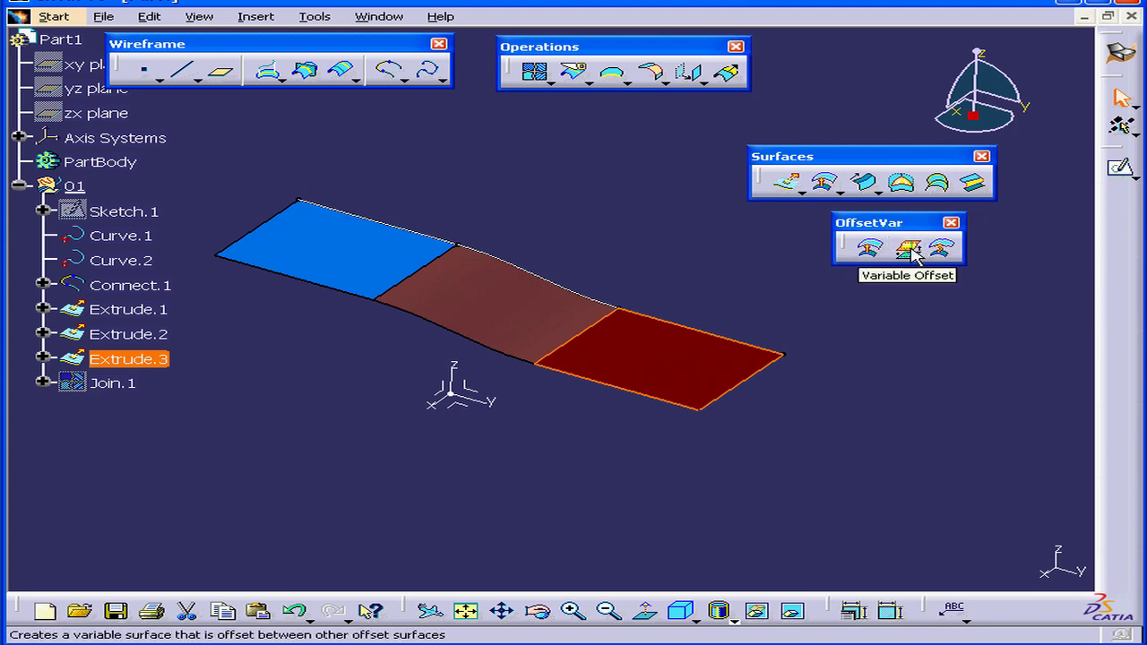
pyautogui.click(911, 254)
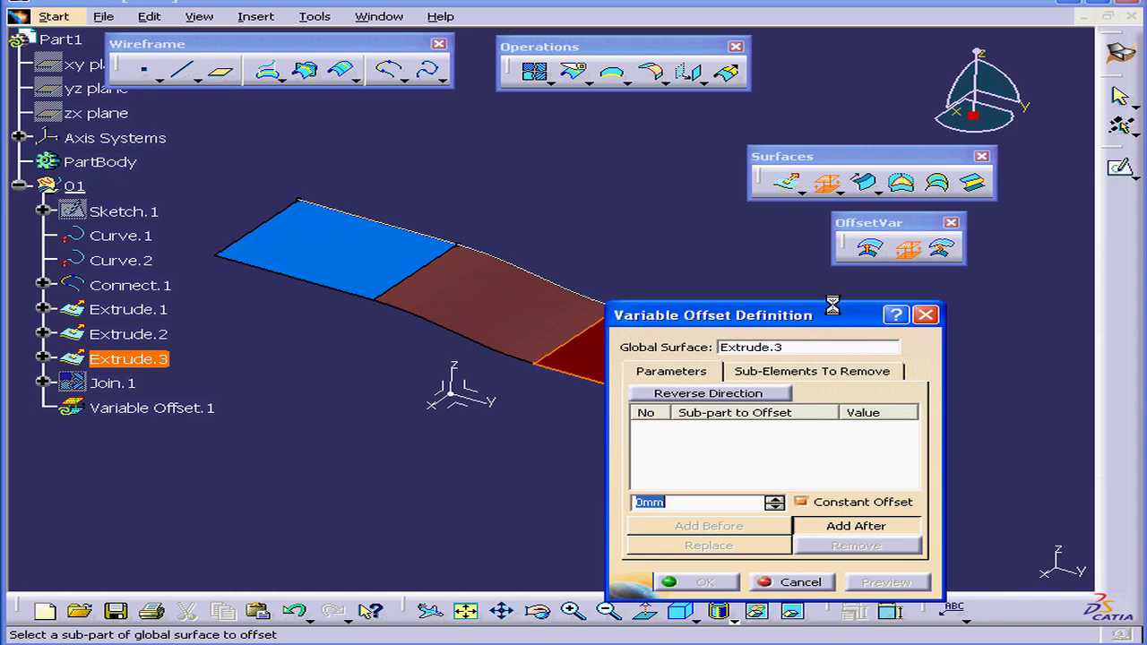
pyautogui.moveTo(794, 312); pyautogui.dragTo(931, 266)
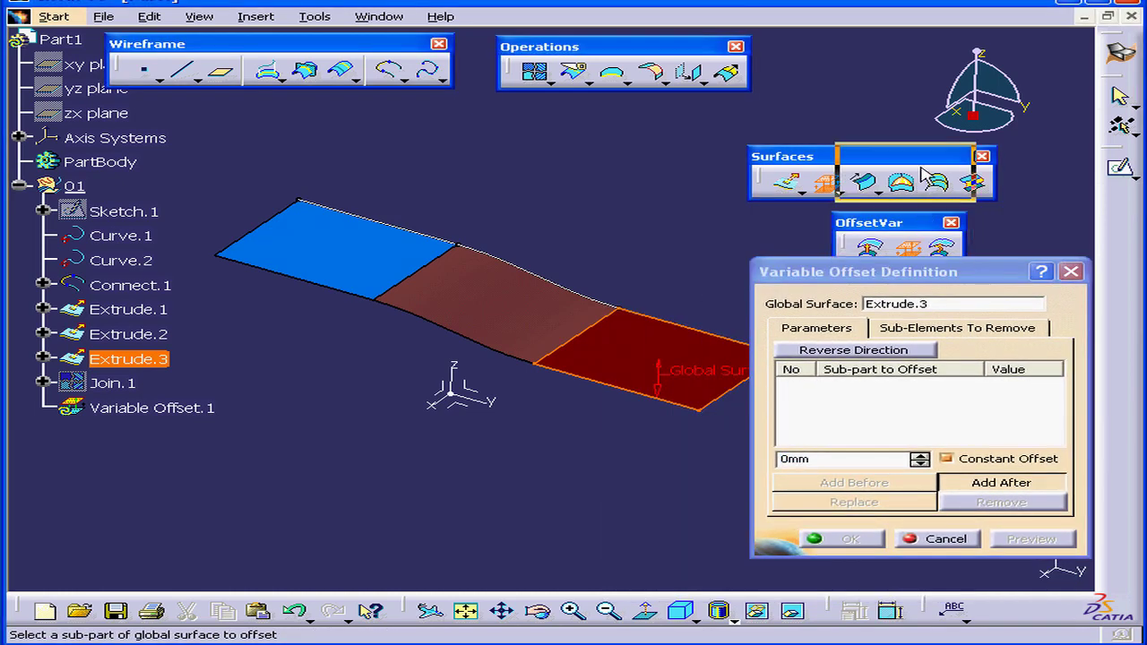
pyautogui.moveTo(896, 222); pyautogui.dragTo(903, 73)
pyautogui.moveTo(906, 279); pyautogui.dragTo(921, 161)
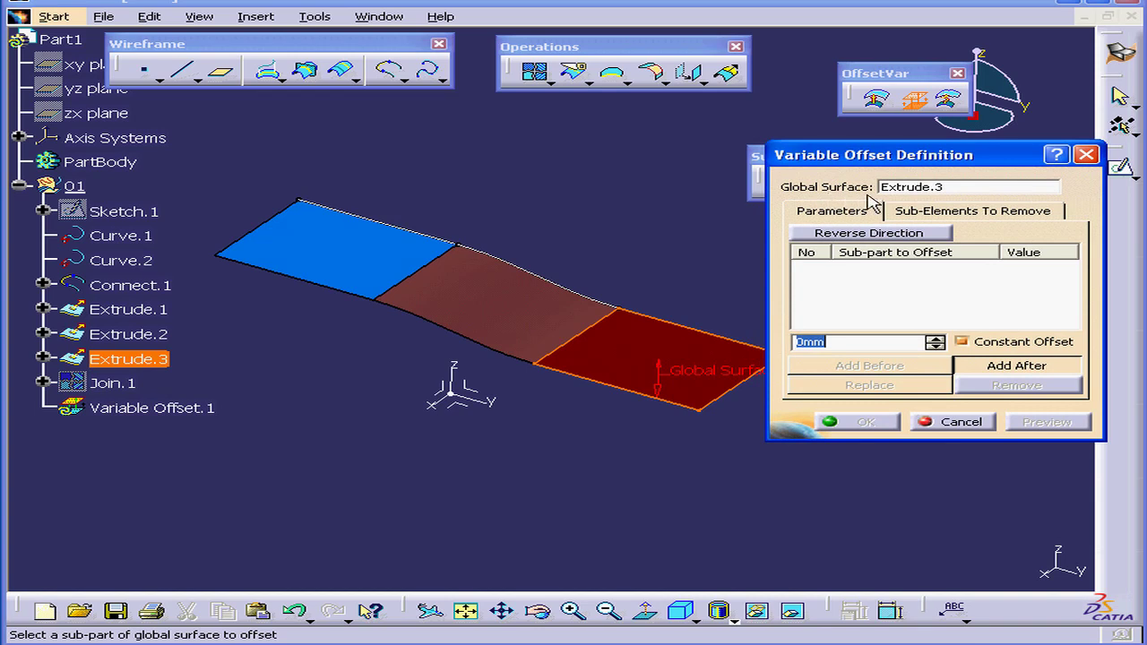
pyautogui.click(923, 190)
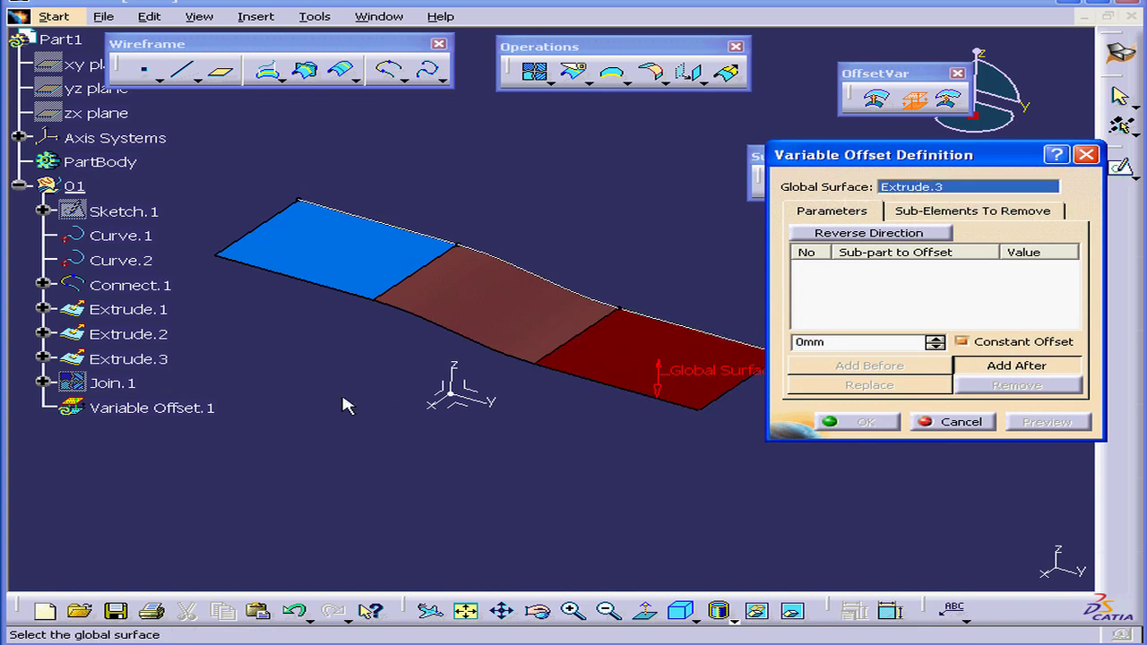
pyautogui.click(117, 384)
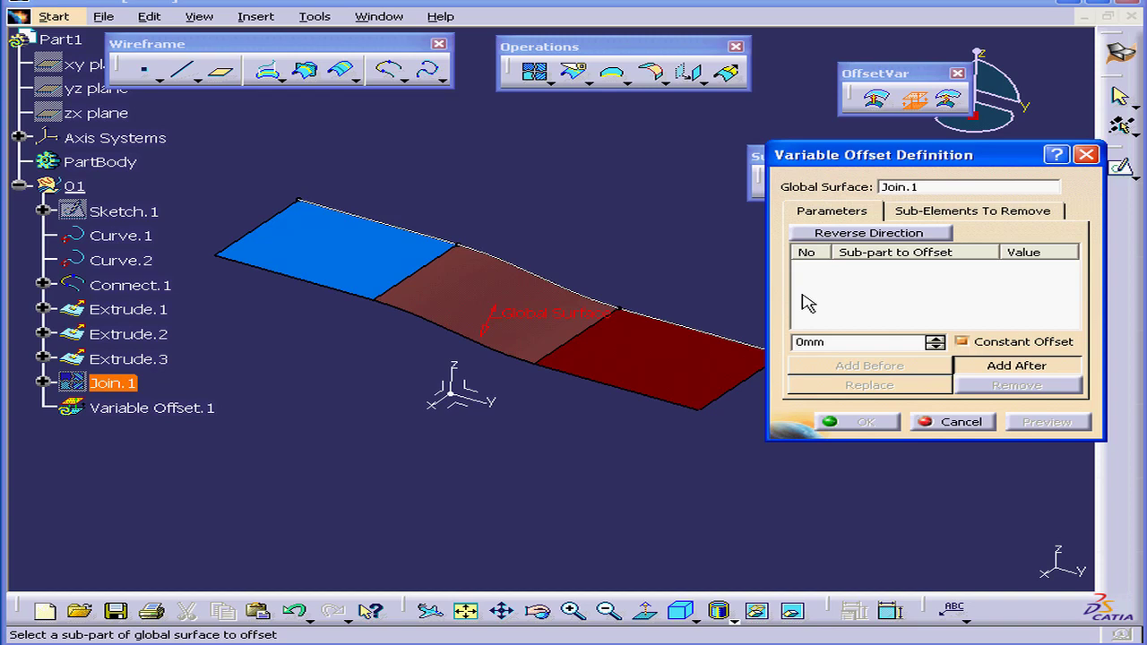
# - Add Extrude.1, Extrude.2 and Extrude.3, in that order, as sub-parts to offset in the variable offset definition
pyautogui.click(375, 254)
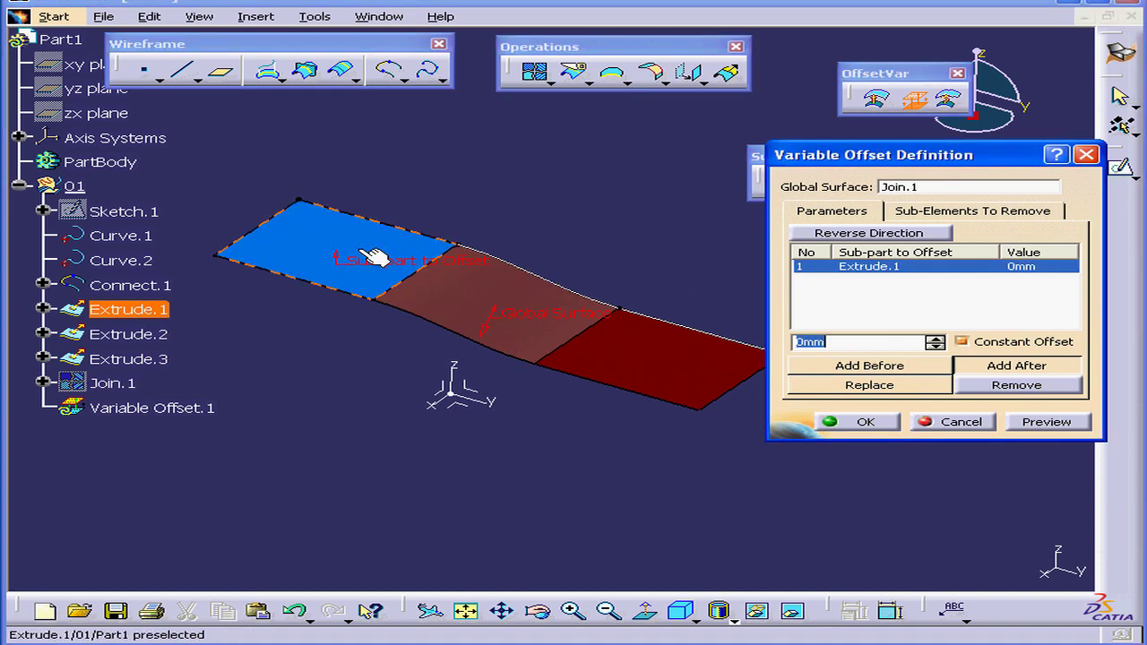
pyautogui.click(427, 290)
pyautogui.click(609, 367)
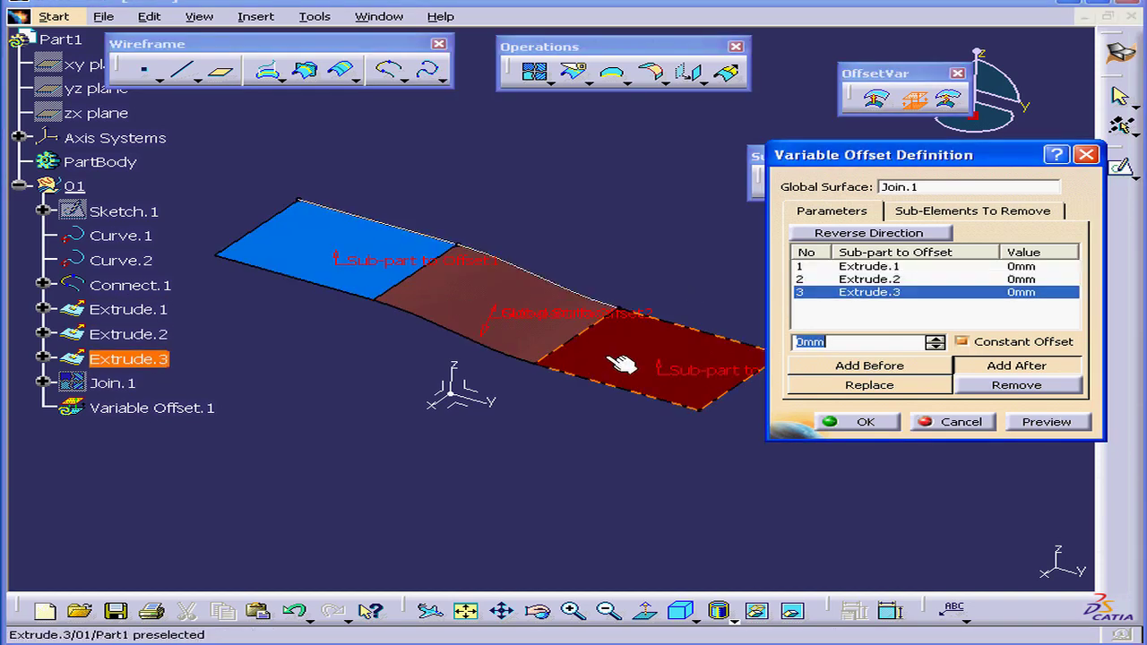
# - Set the offset value of sub-part Extrude.1 to 10 mm and that of Extrude.3 to 40 mm
pyautogui.click(1016, 267)
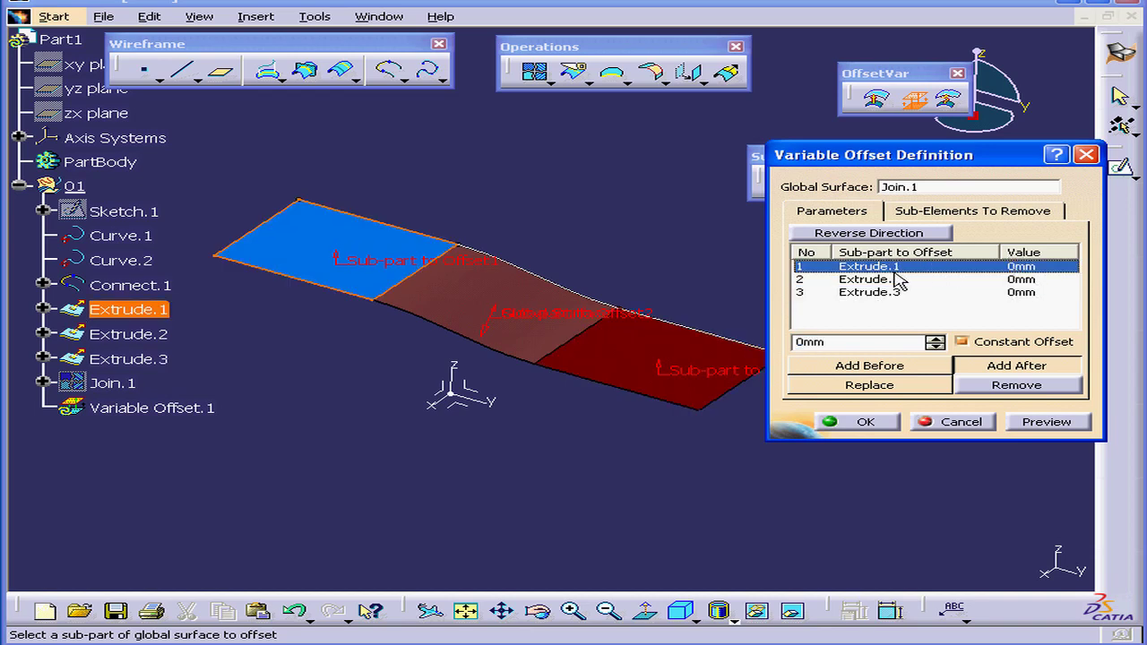
pyautogui.doubleClick(825, 341)
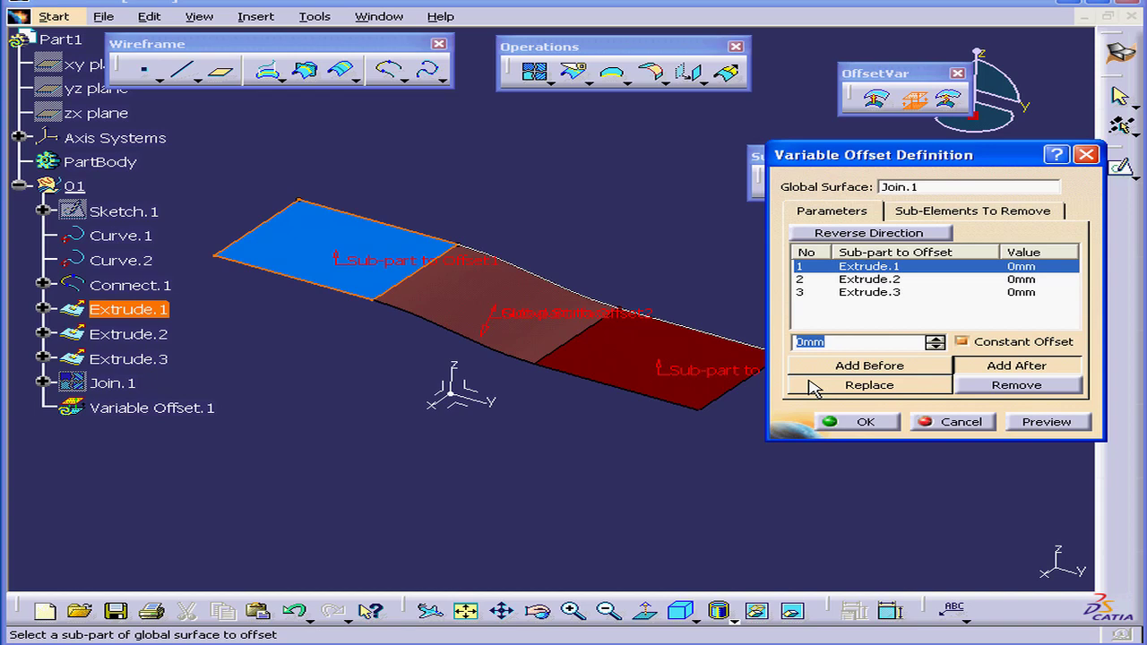
pyautogui.write('10')
pyautogui.press('Return')
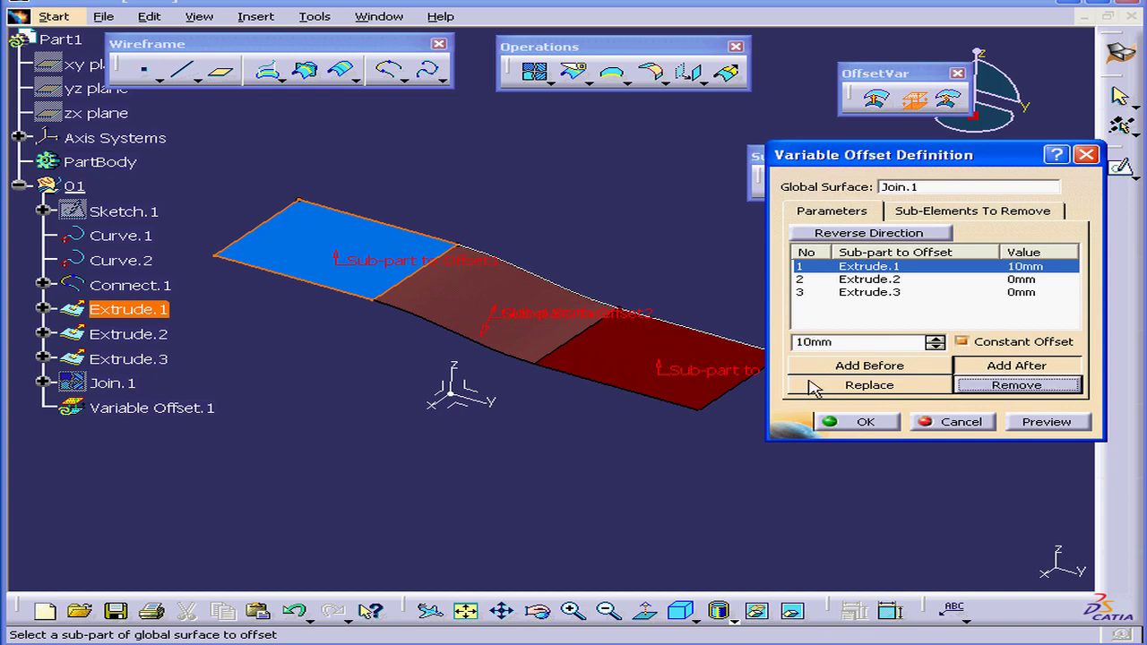
pyautogui.click(894, 292)
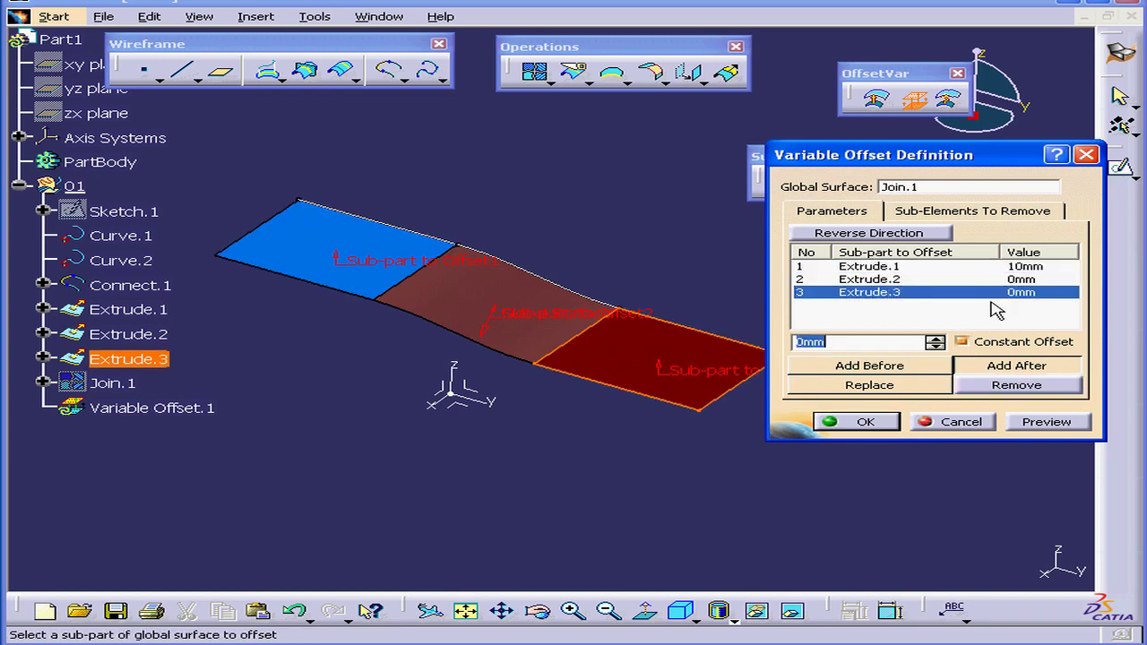
pyautogui.write('40')
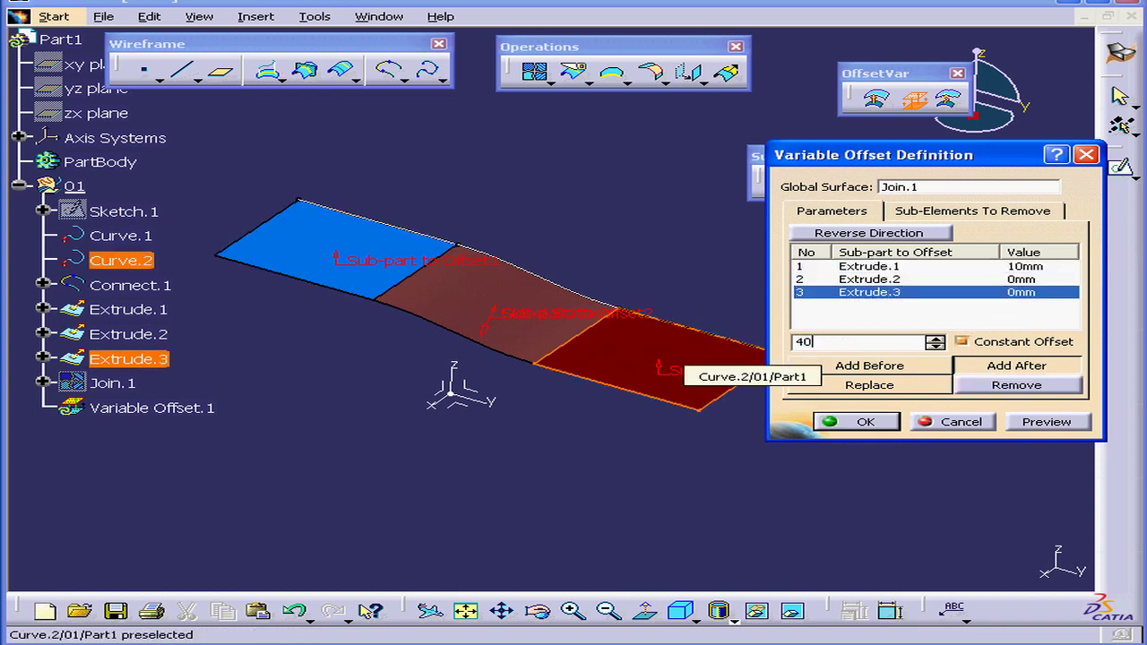
pyautogui.press('Tab')
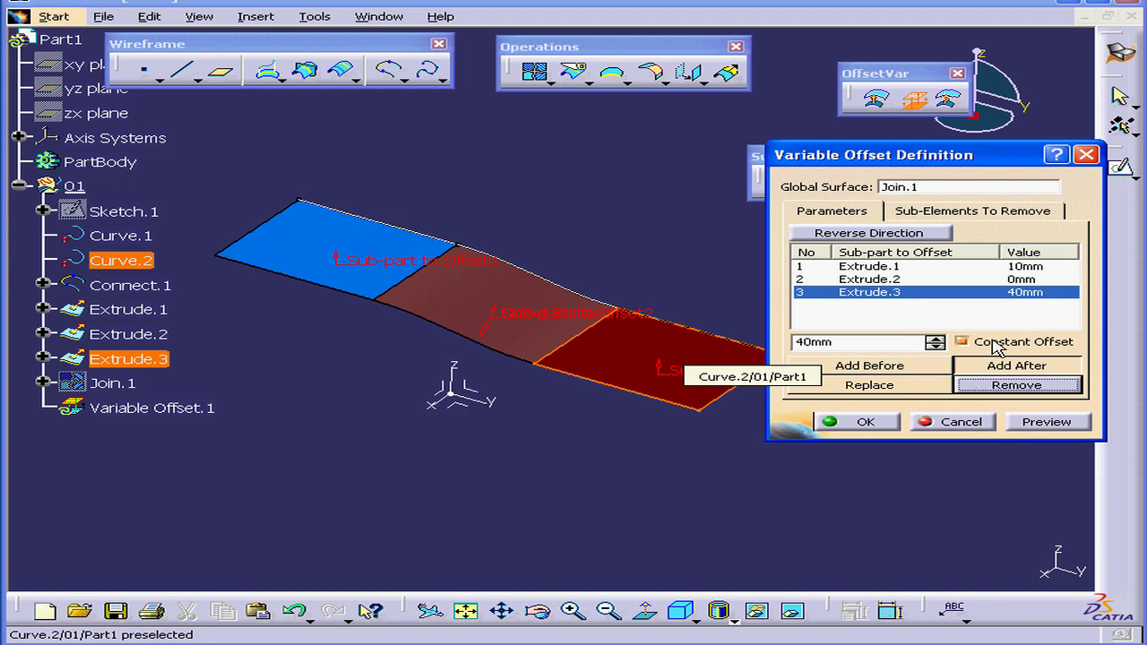
# - Make the offset of sub-part Extrude.2 variable instead of constant, preview the result and create the variable offset surface
pyautogui.click(890, 280)
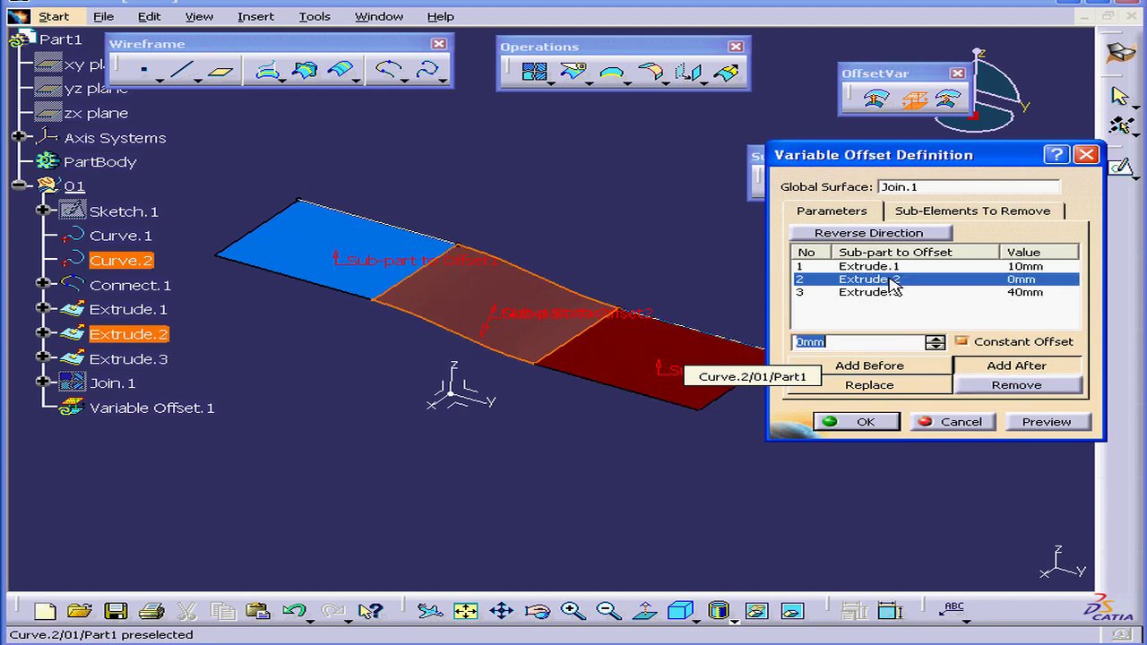
pyautogui.click(963, 342)
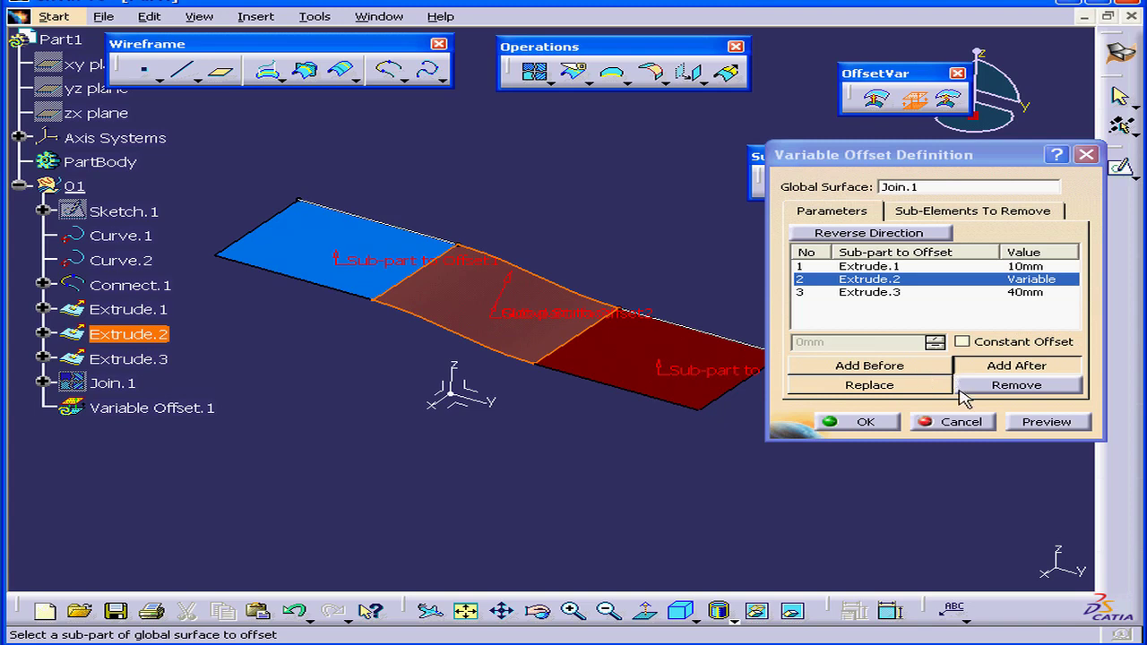
pyautogui.moveTo(582, 354); pyautogui.dragTo(717, 323, button='middle')
pyautogui.click(1047, 423)
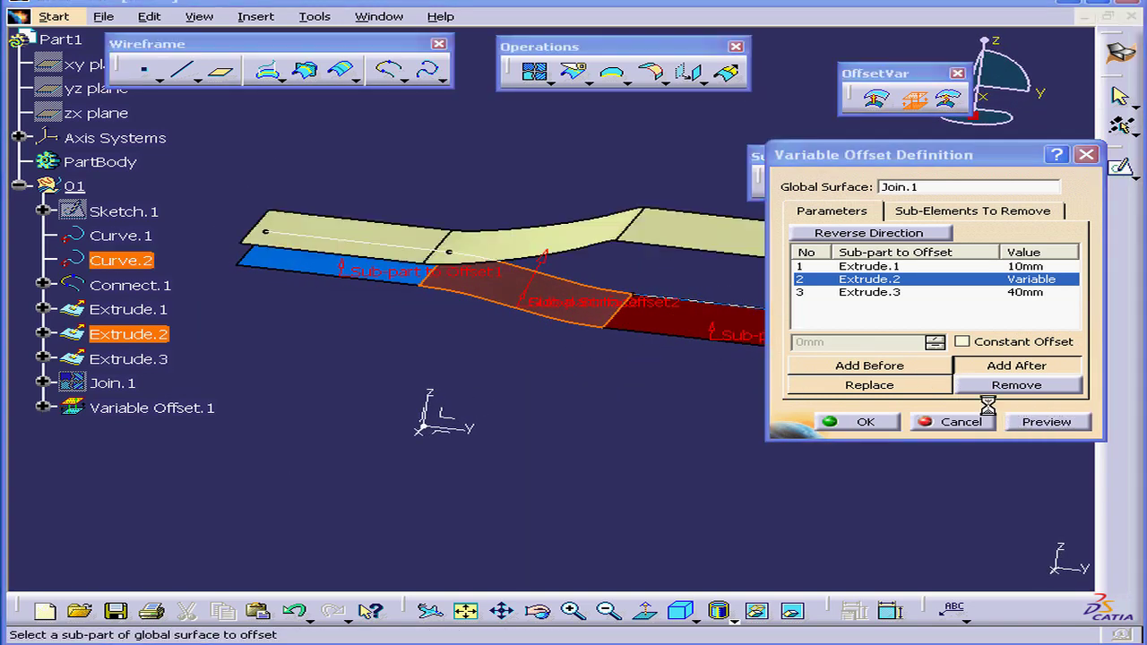
pyautogui.click(866, 423)
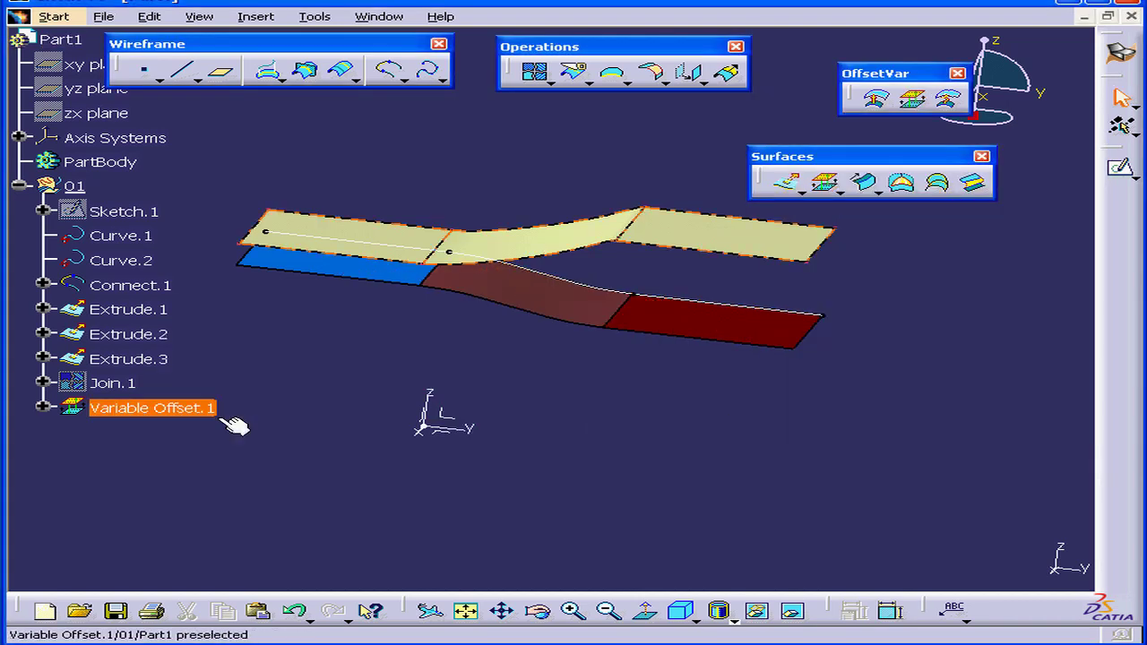
# - Edit Variable Offset.1 to add the middle Extrude.2 face as a sub-element to remove, and preview the result
pyautogui.click(43, 409)
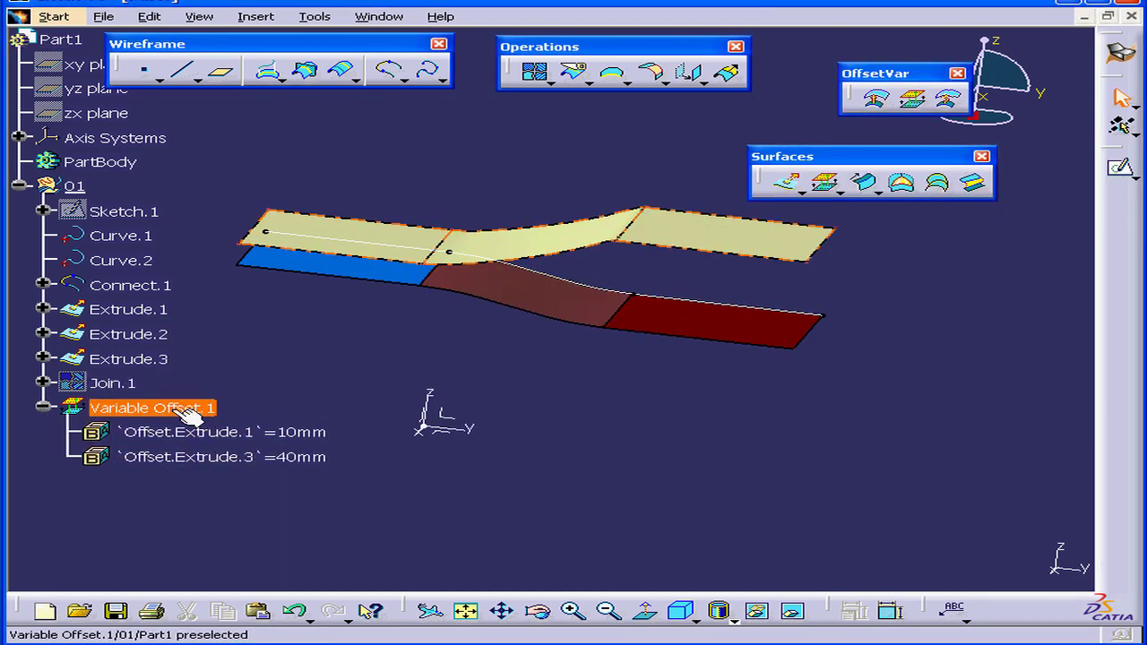
pyautogui.doubleClick(148, 408)
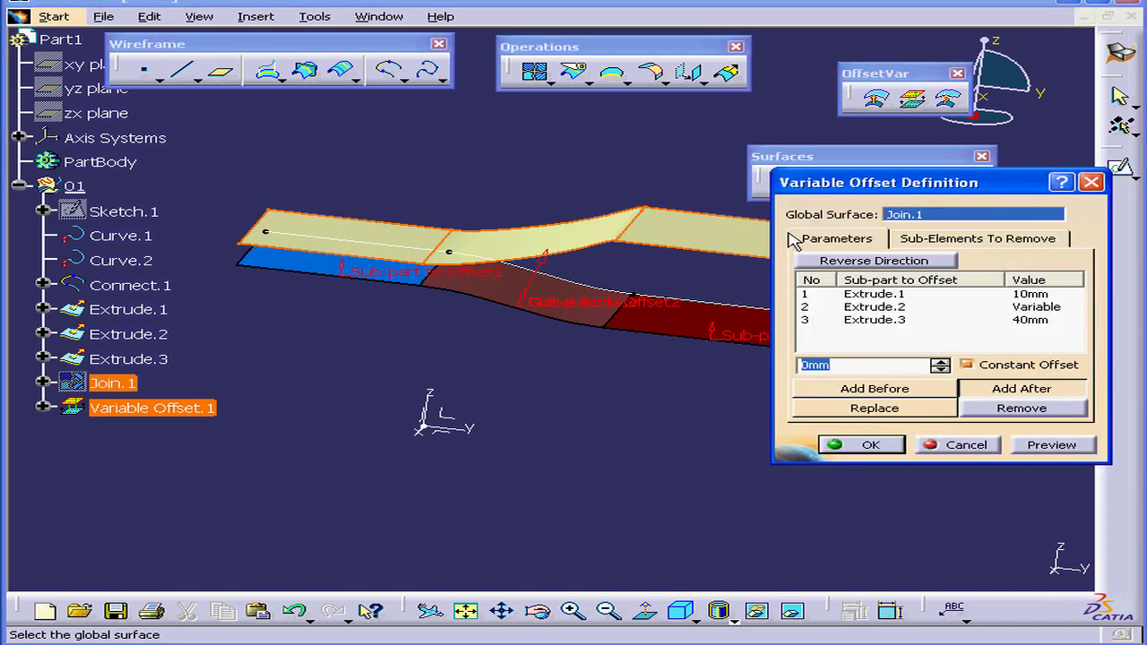
pyautogui.moveTo(860, 179); pyautogui.dragTo(828, 283)
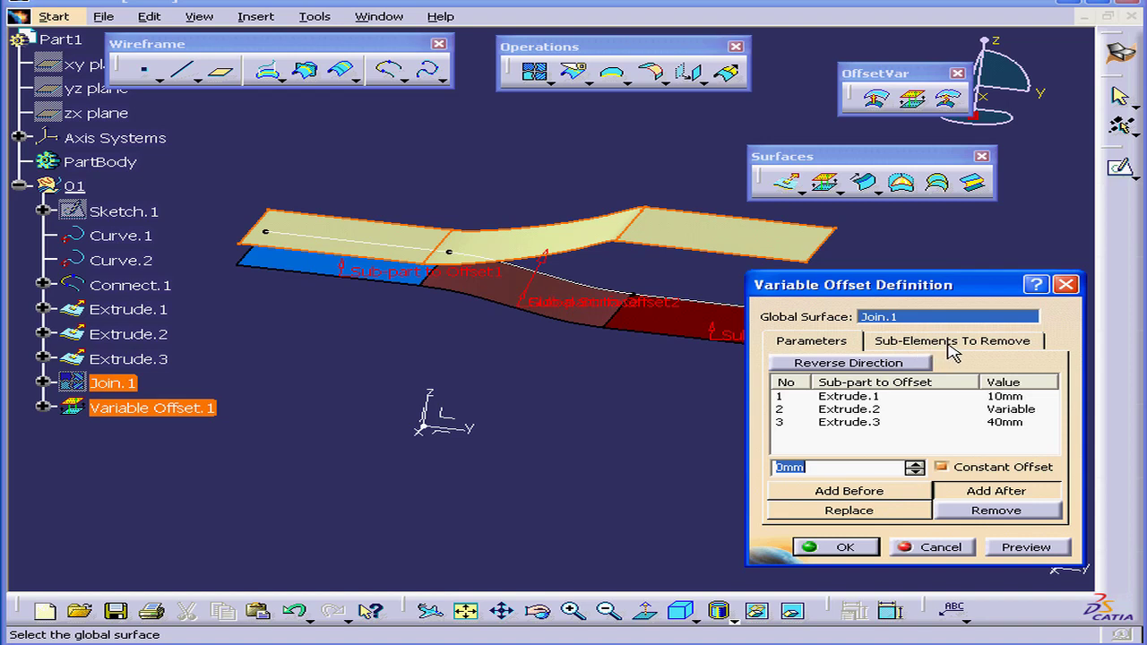
pyautogui.click(951, 347)
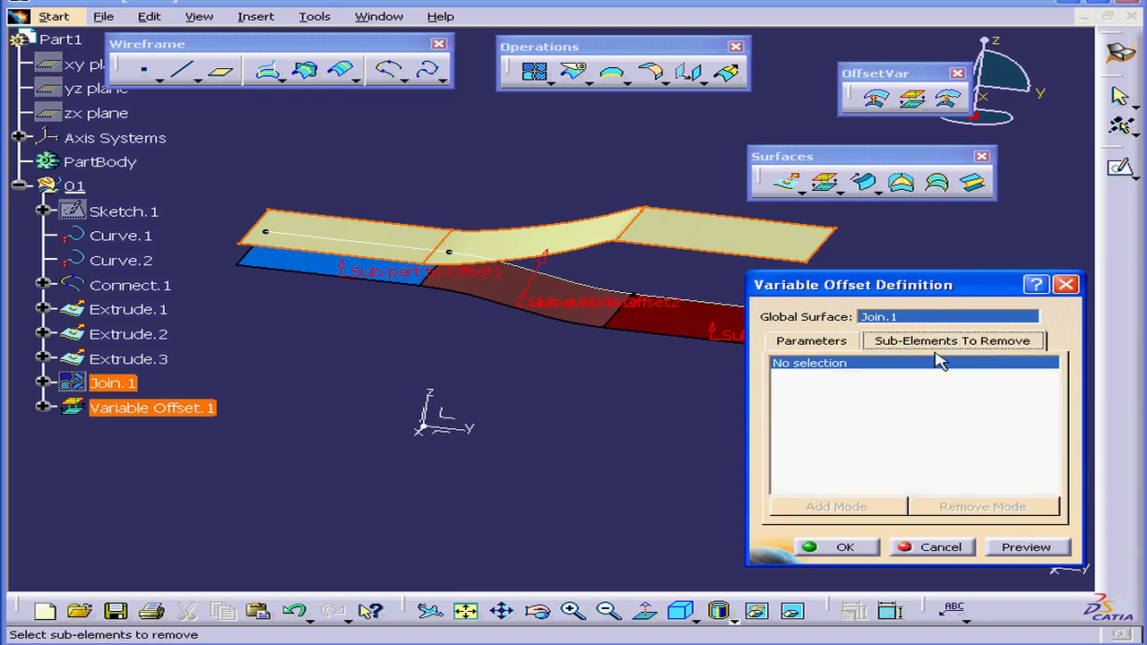
pyautogui.click(513, 298)
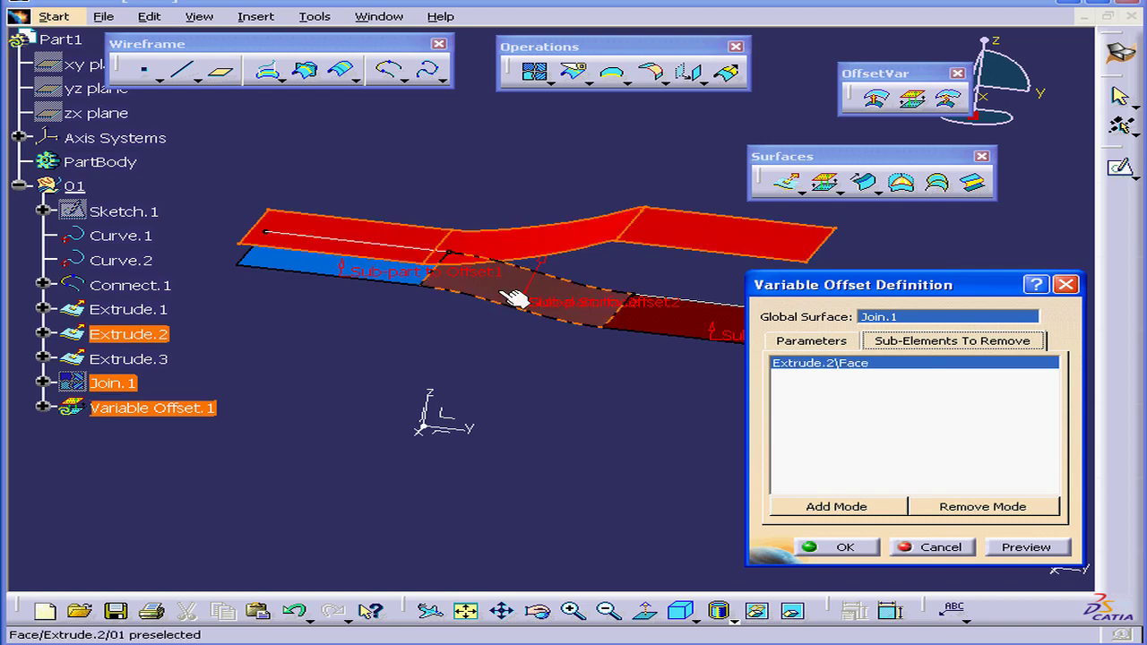
pyautogui.click(1022, 546)
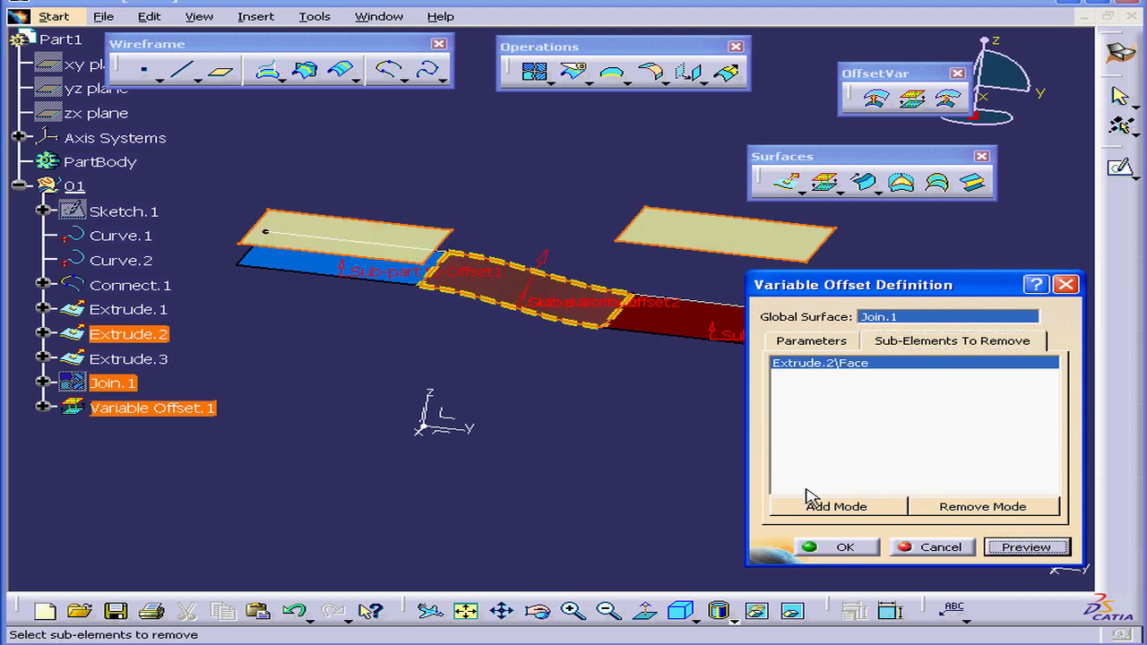
# - Confirm the edited variable offset and keep all the unconnected sub-elements
pyautogui.click(865, 547)
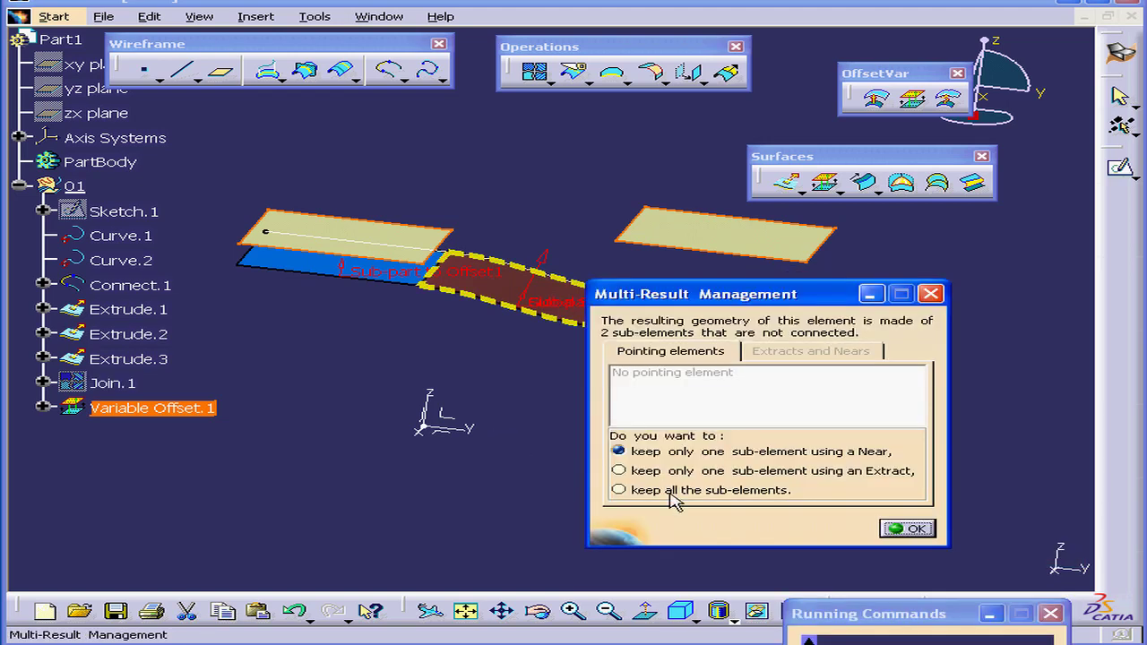
pyautogui.click(618, 490)
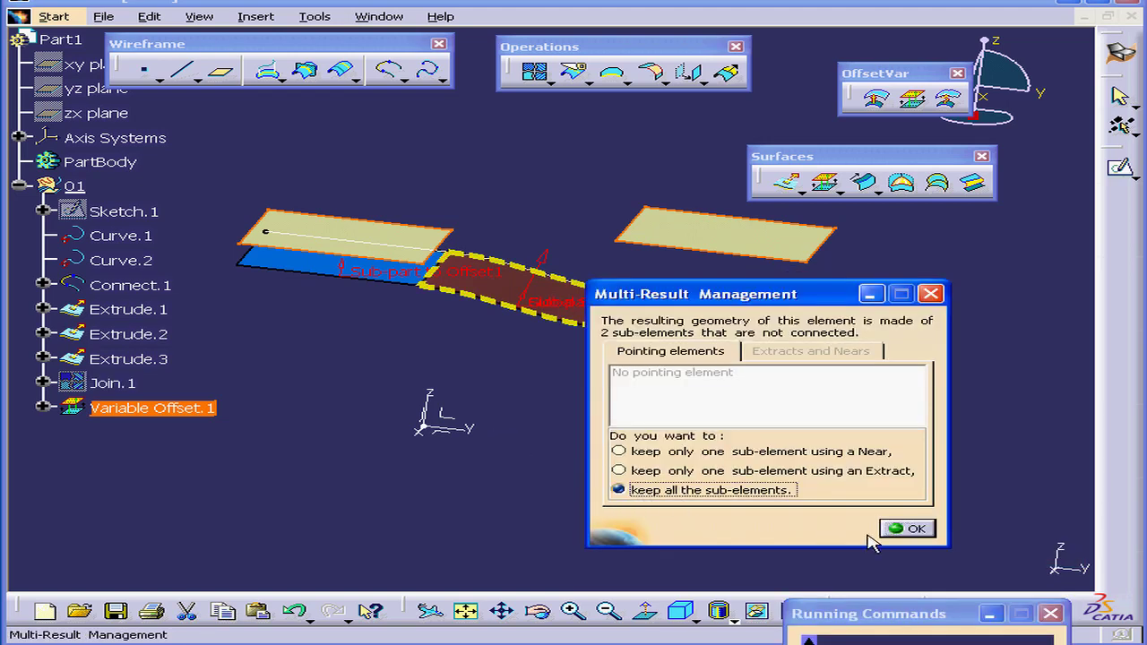
pyautogui.click(914, 529)
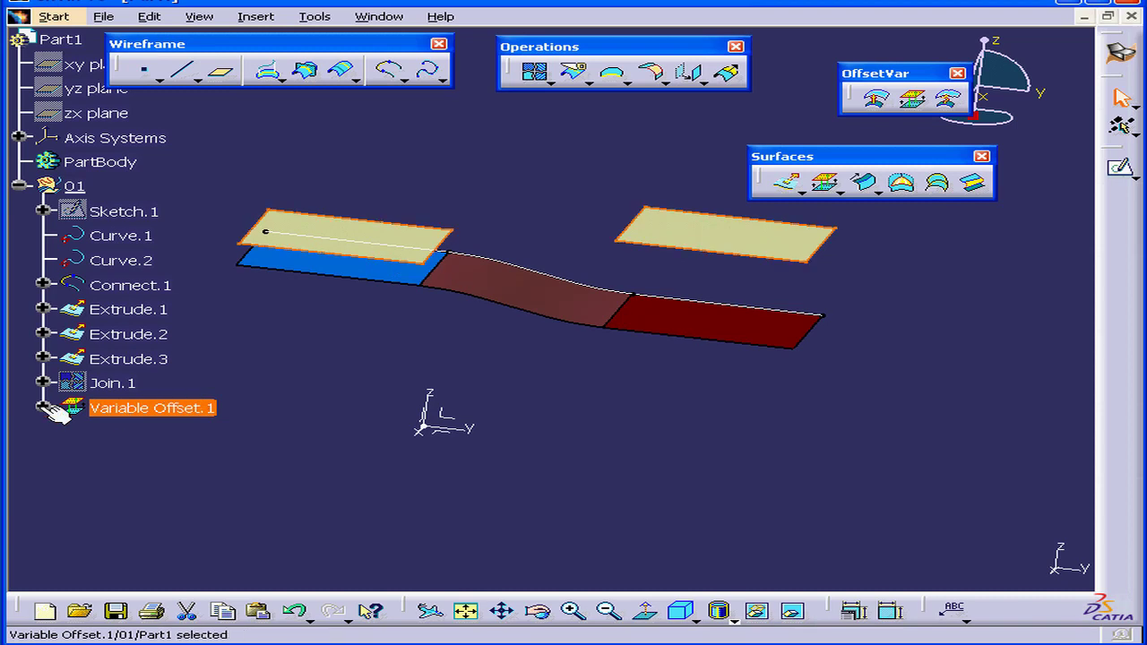
# - Reopen the Variable Offset.1 definition and clear the Extrude.2 face from its sub-elements to remove
pyautogui.click(43, 408)
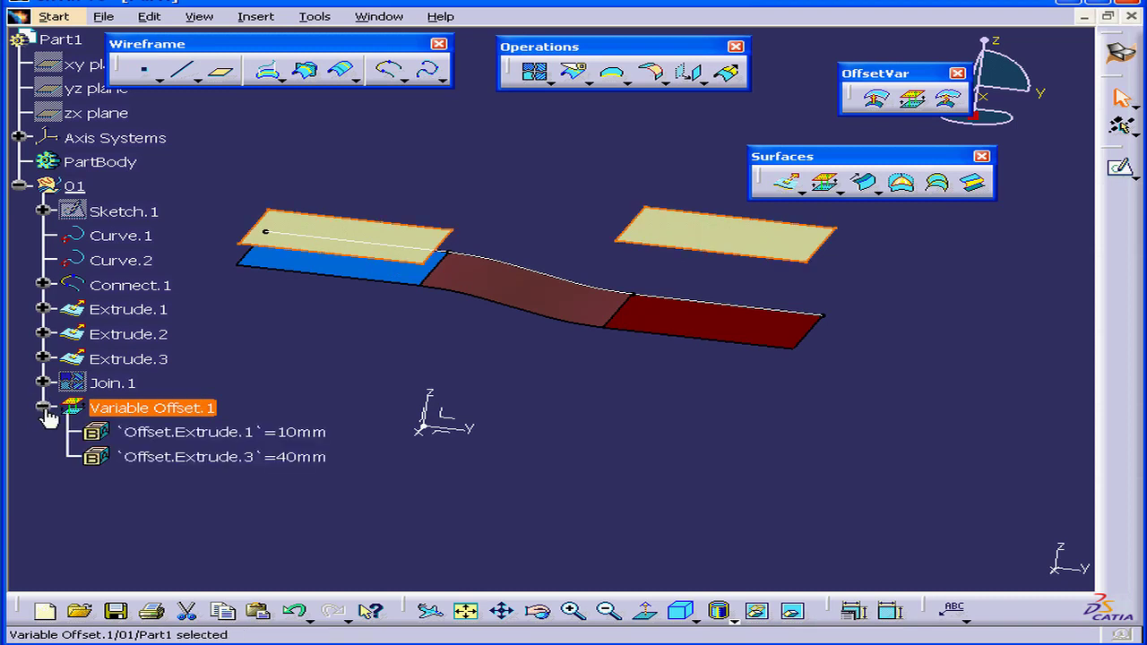
pyautogui.doubleClick(167, 409)
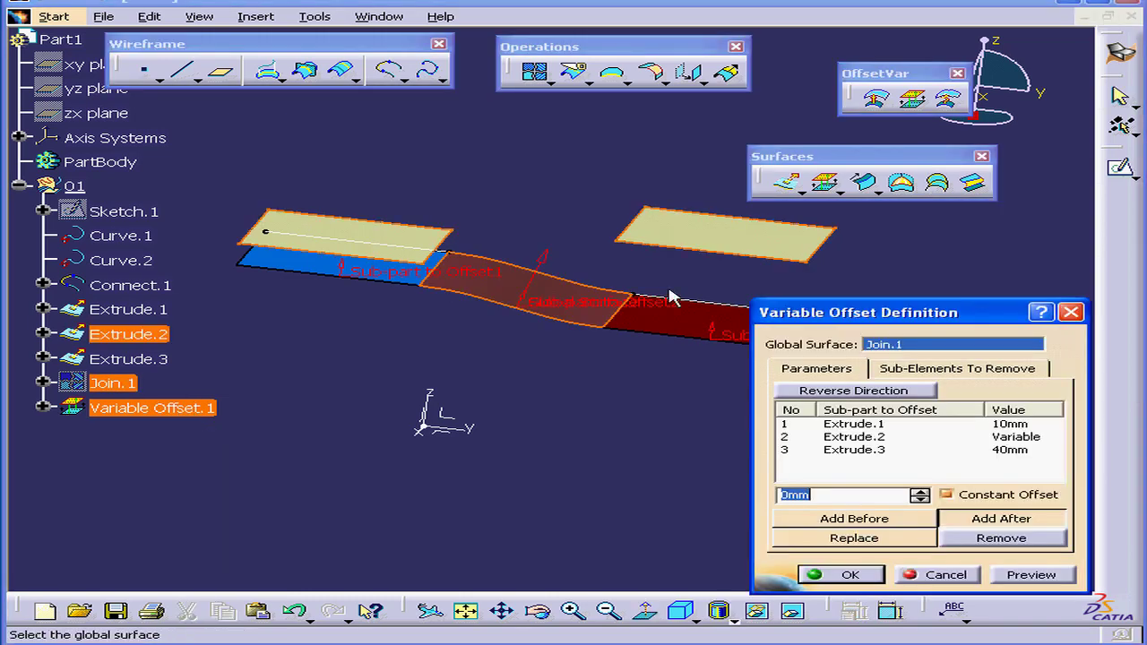
pyautogui.moveTo(894, 310); pyautogui.dragTo(871, 264)
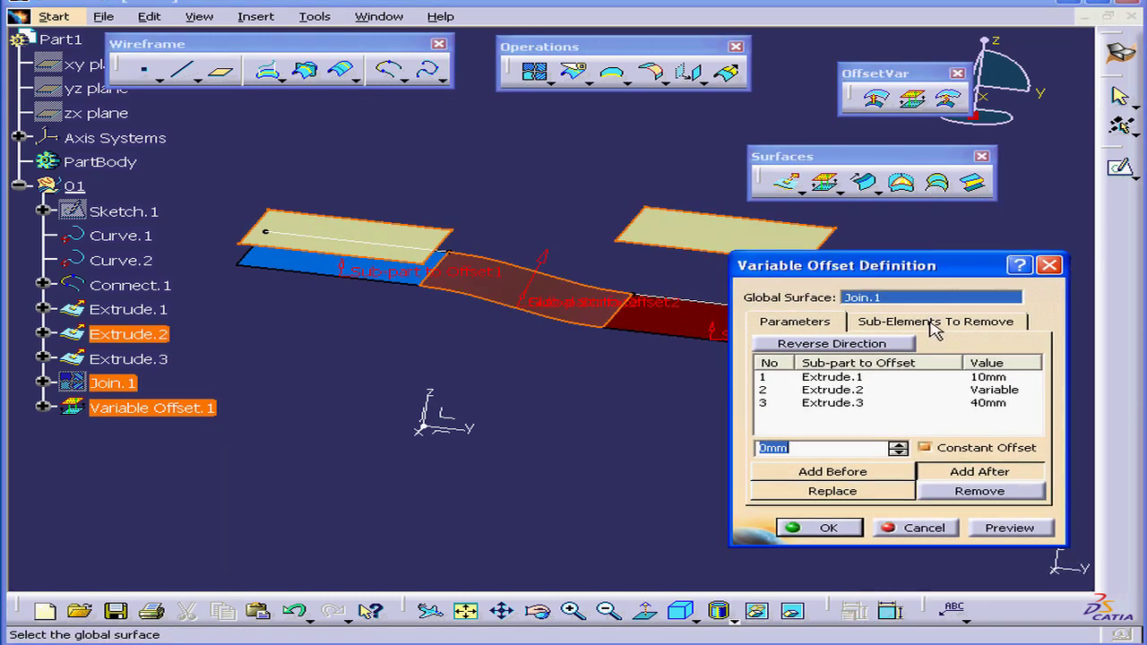
pyautogui.click(935, 322)
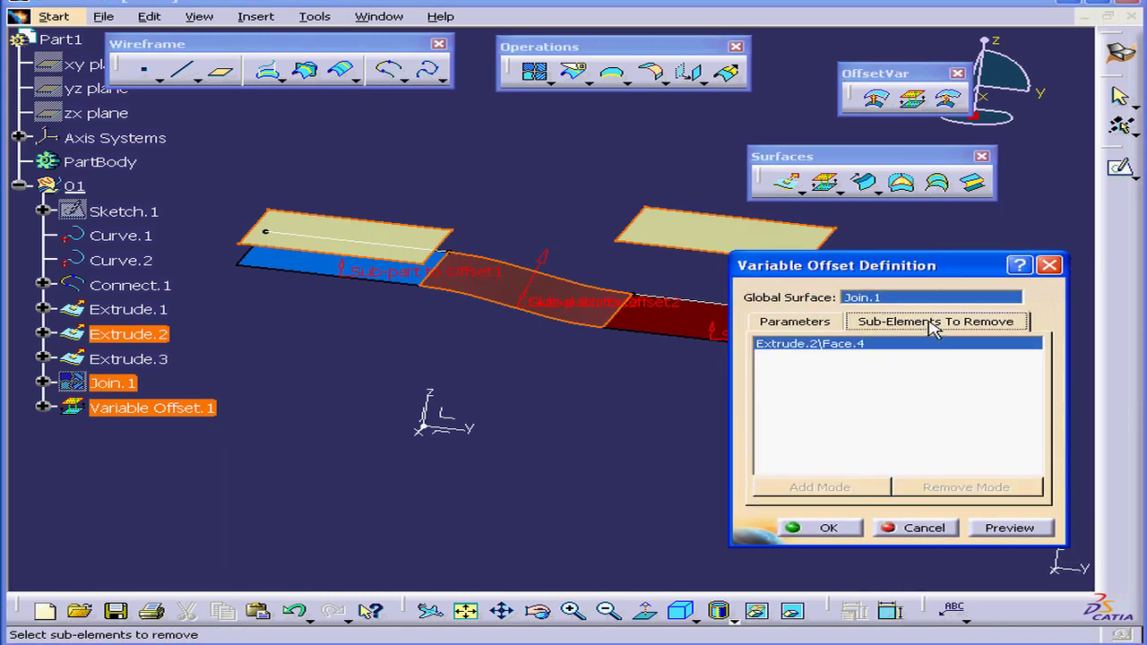
pyautogui.rightClick(845, 341)
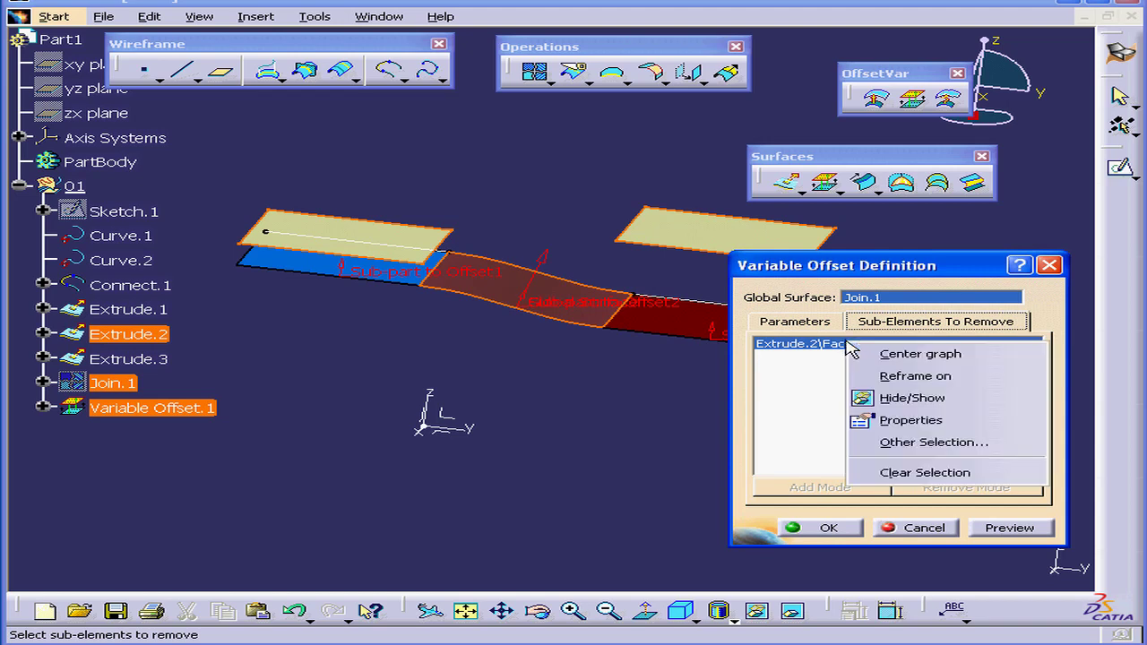
pyautogui.click(969, 475)
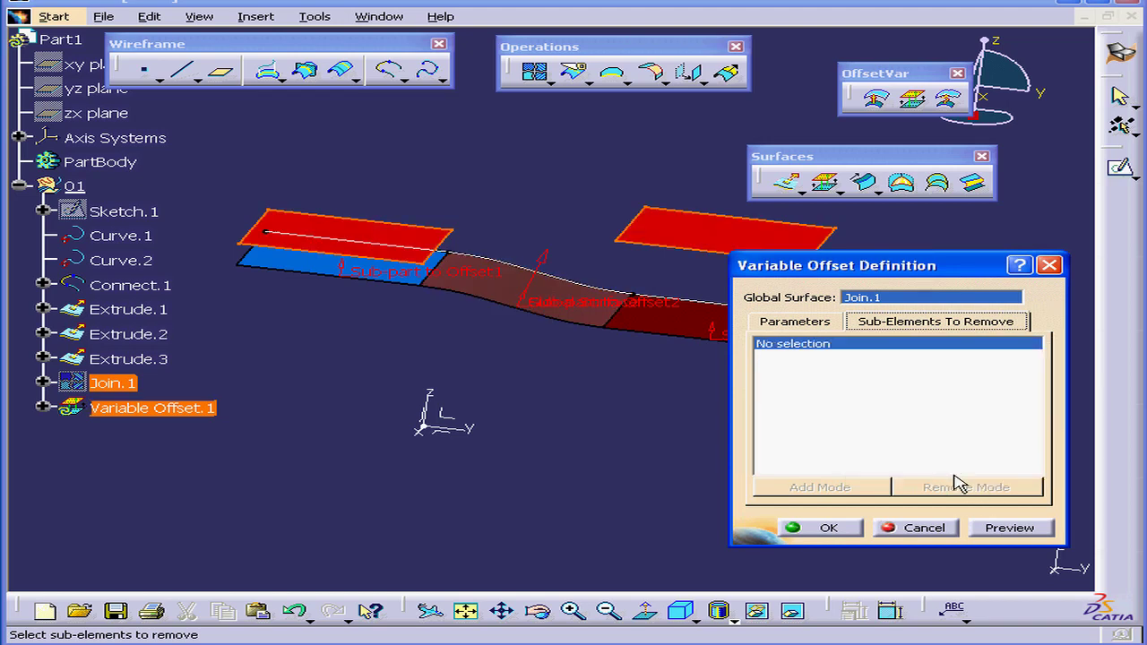
# - Set the offset value of sub-part Extrude.3 to 60 mm and preview the variable offset
pyautogui.click(813, 325)
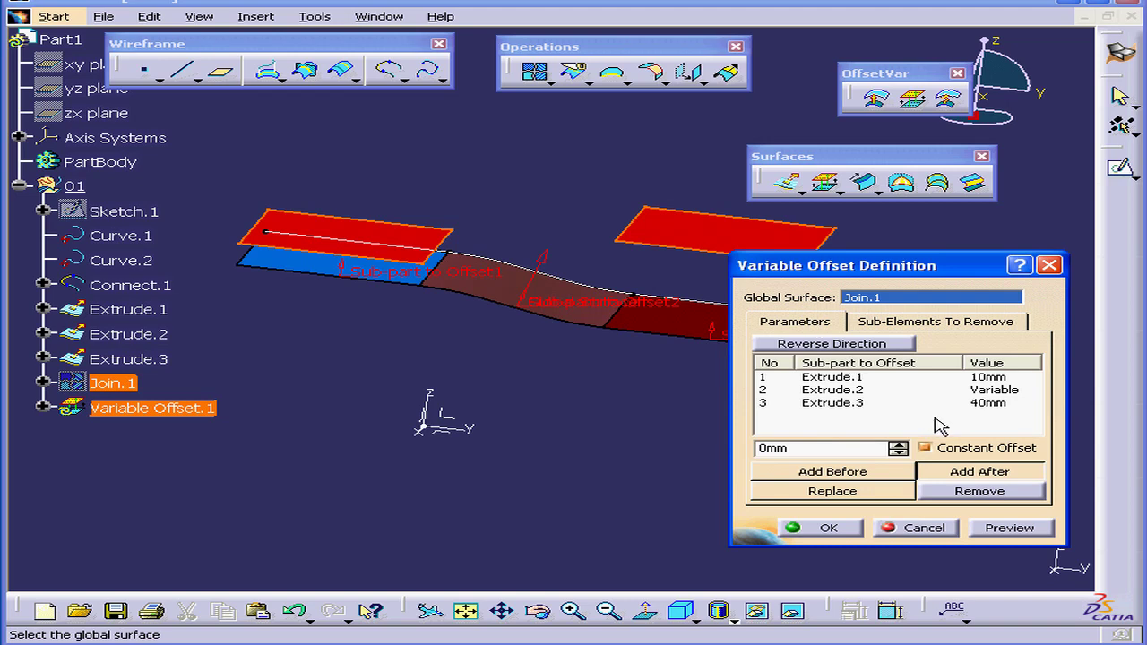
pyautogui.click(861, 404)
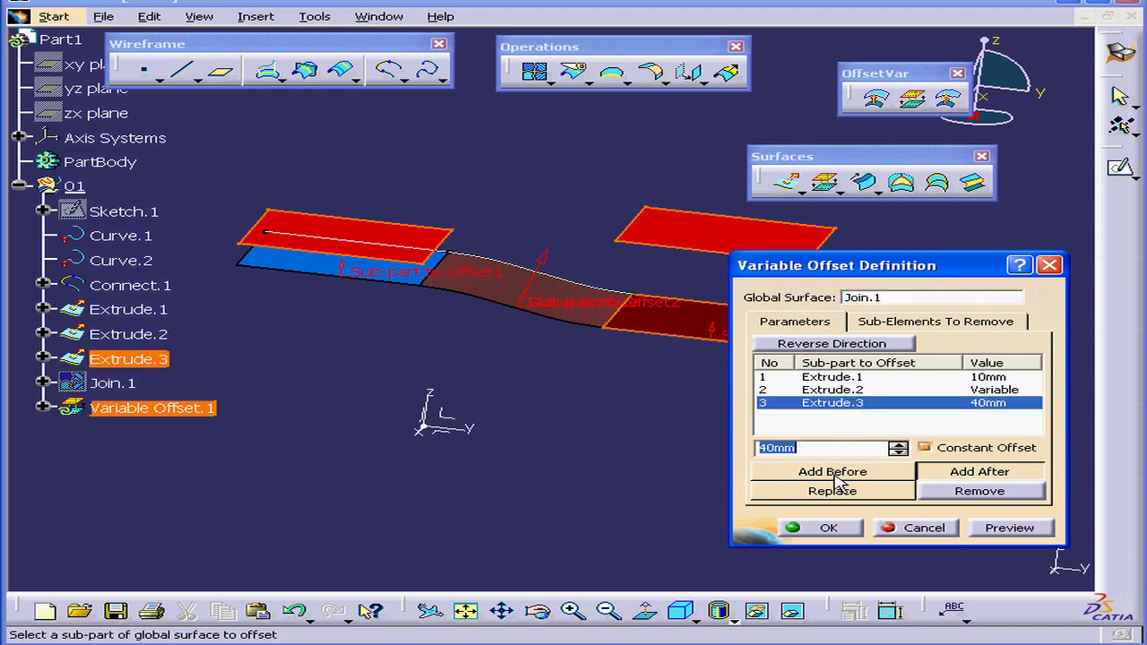
pyautogui.write('6')
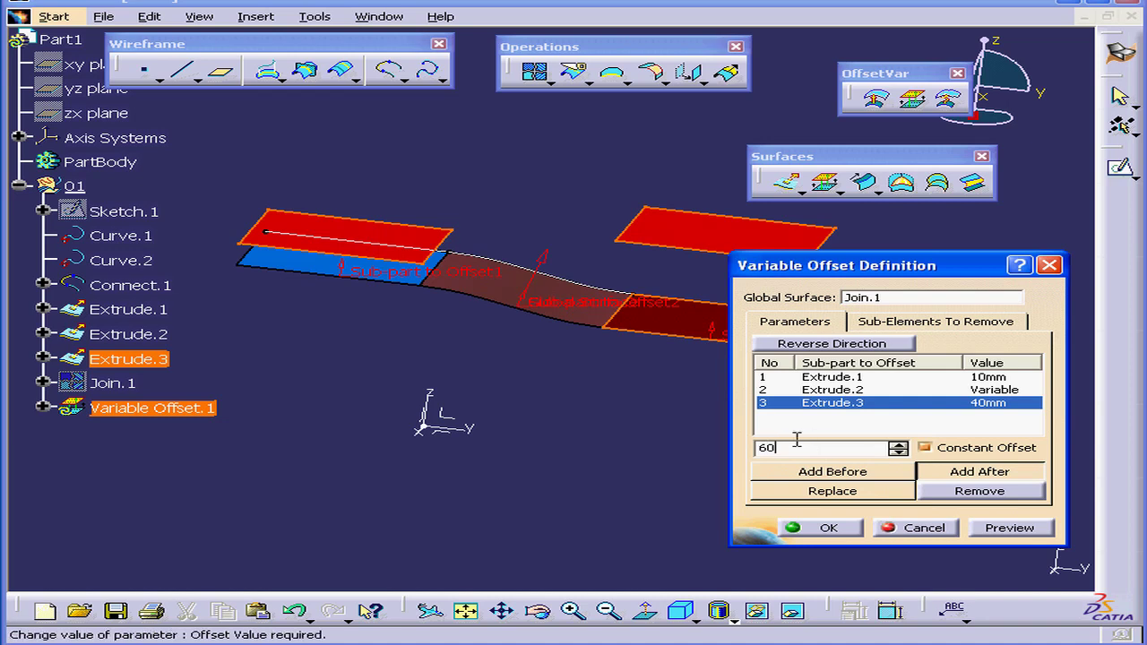
pyautogui.write('0')
pyautogui.press('Return')
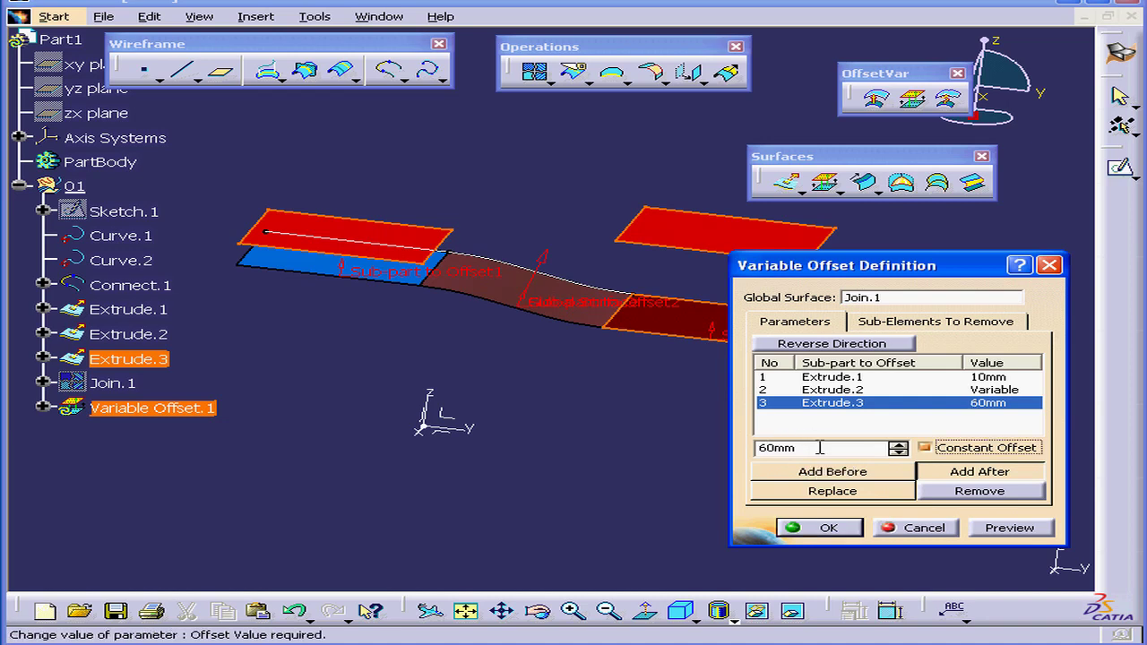
pyautogui.click(1008, 528)
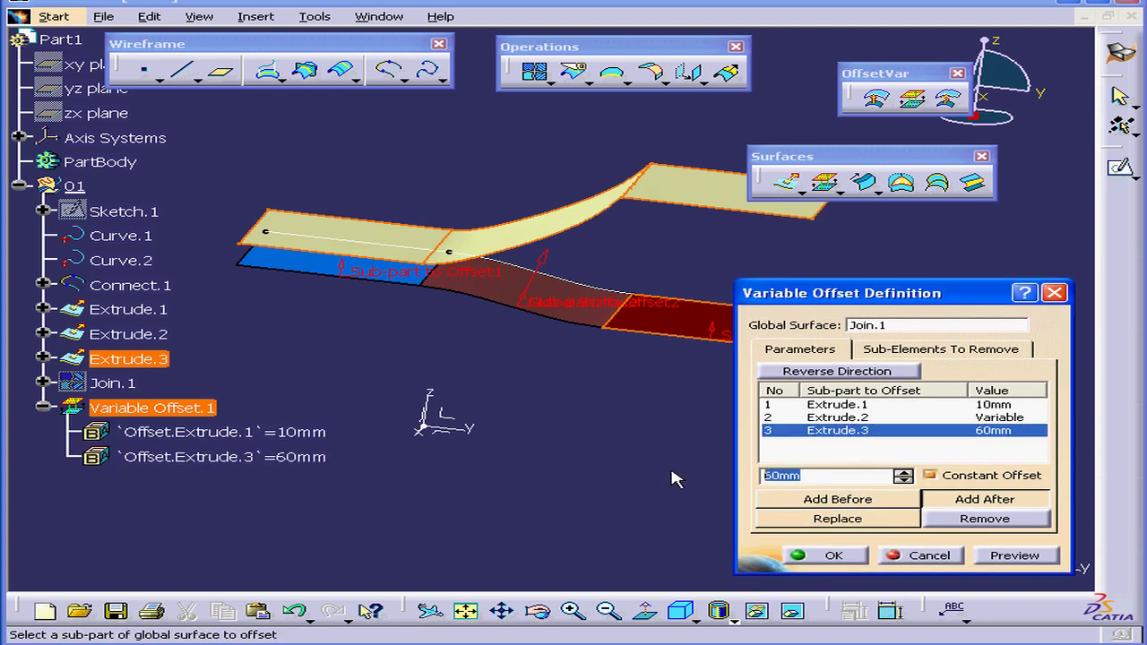
# - Set the Extrude.3 offset to 90 mm, preview it and accept the offset without the erroneous sub-elements
pyautogui.write('90')
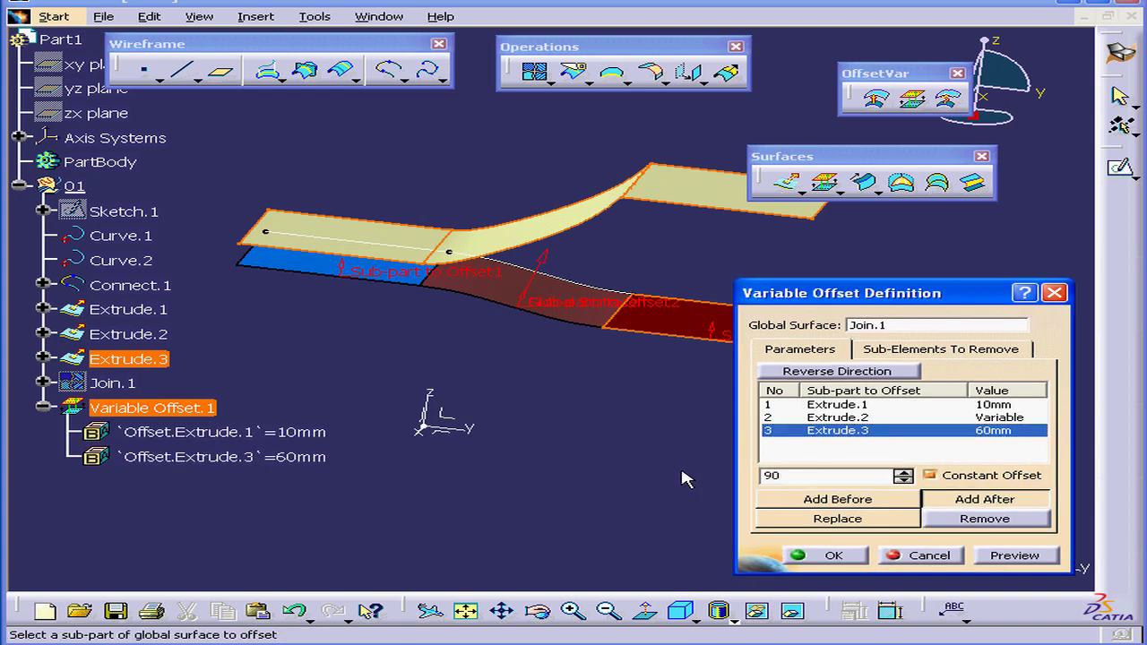
pyautogui.press('Return')
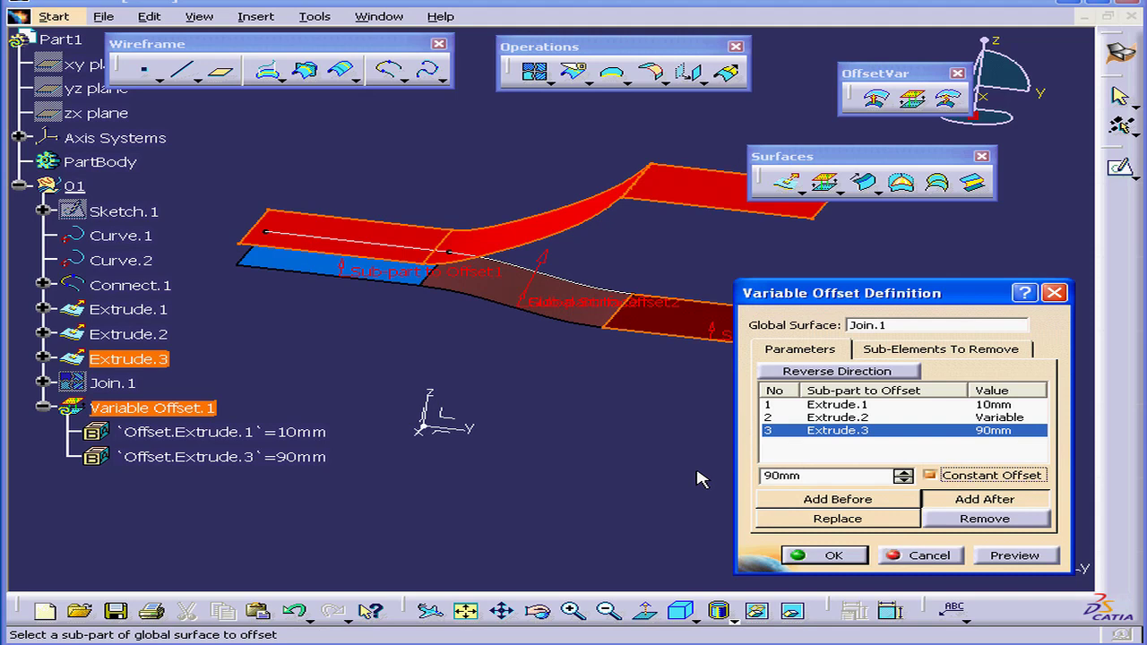
pyautogui.click(1015, 554)
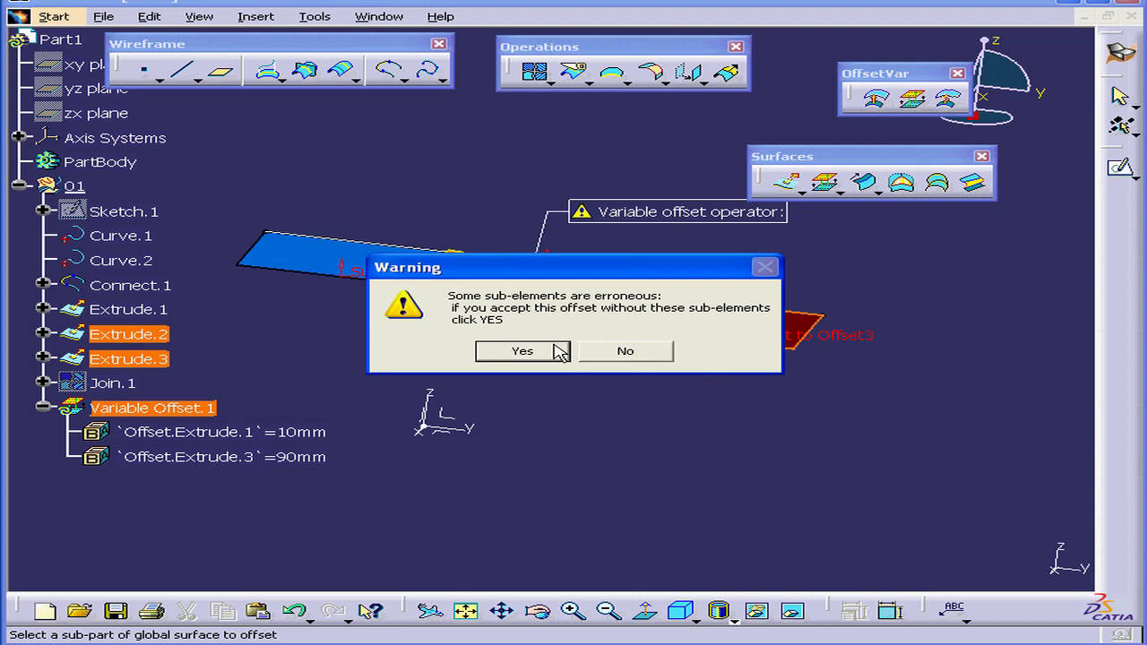
pyautogui.click(523, 351)
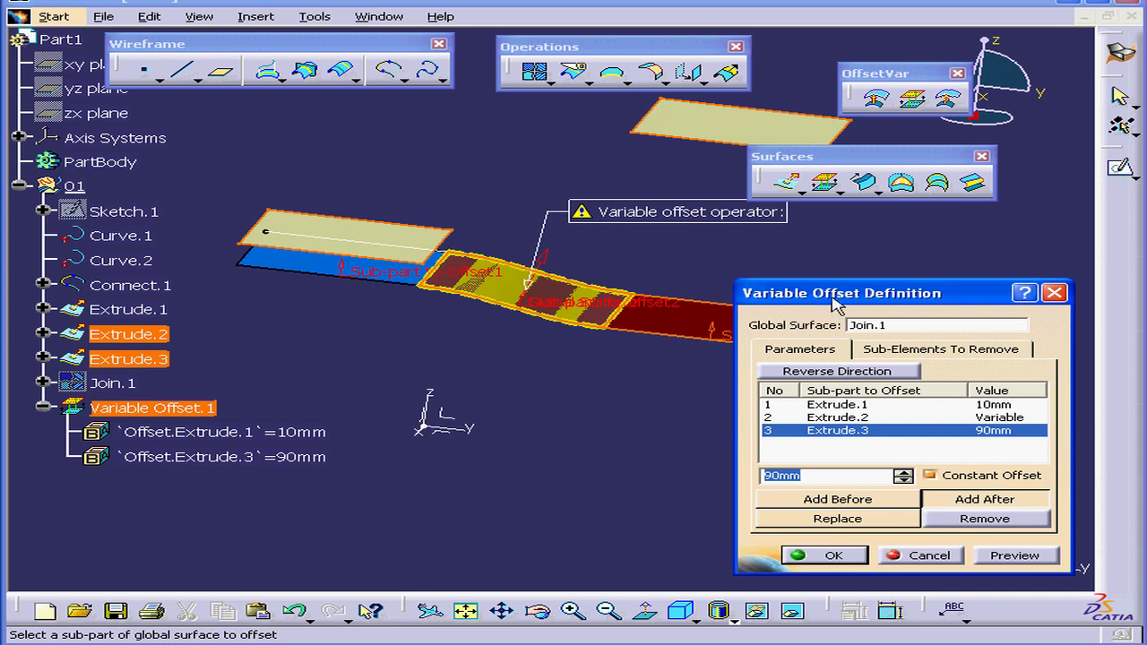
pyautogui.moveTo(835, 297); pyautogui.dragTo(835, 307)
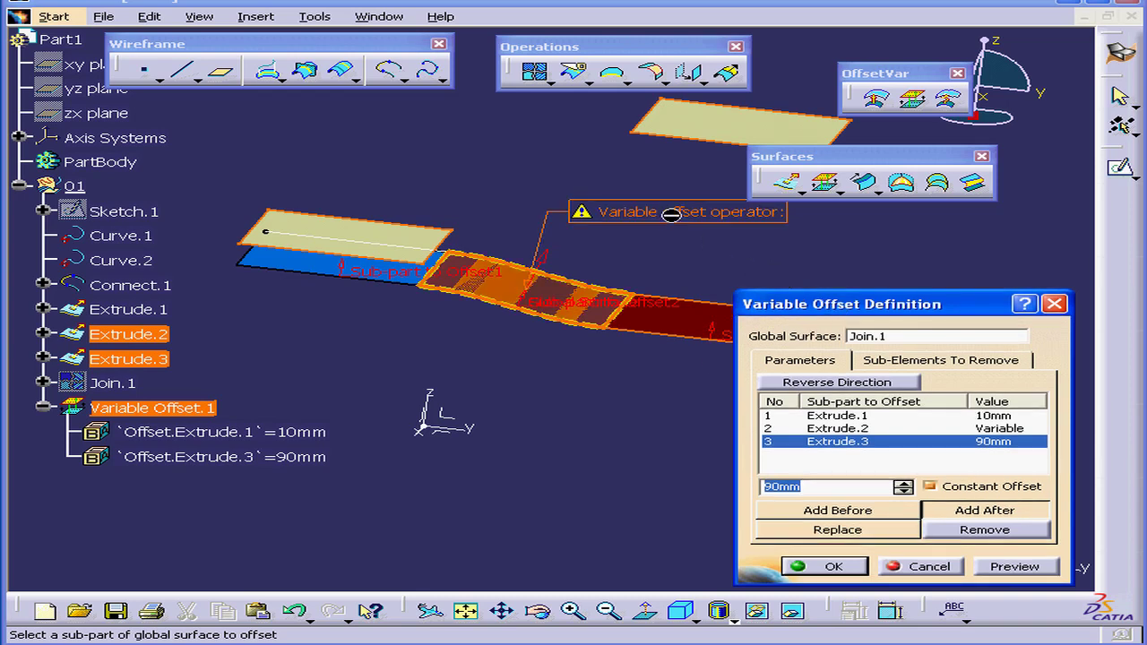
# - Check the offset operator warning and the sub-elements to remove, then accept the variable offset keeping all the sub-elements
pyautogui.moveTo(672, 213)
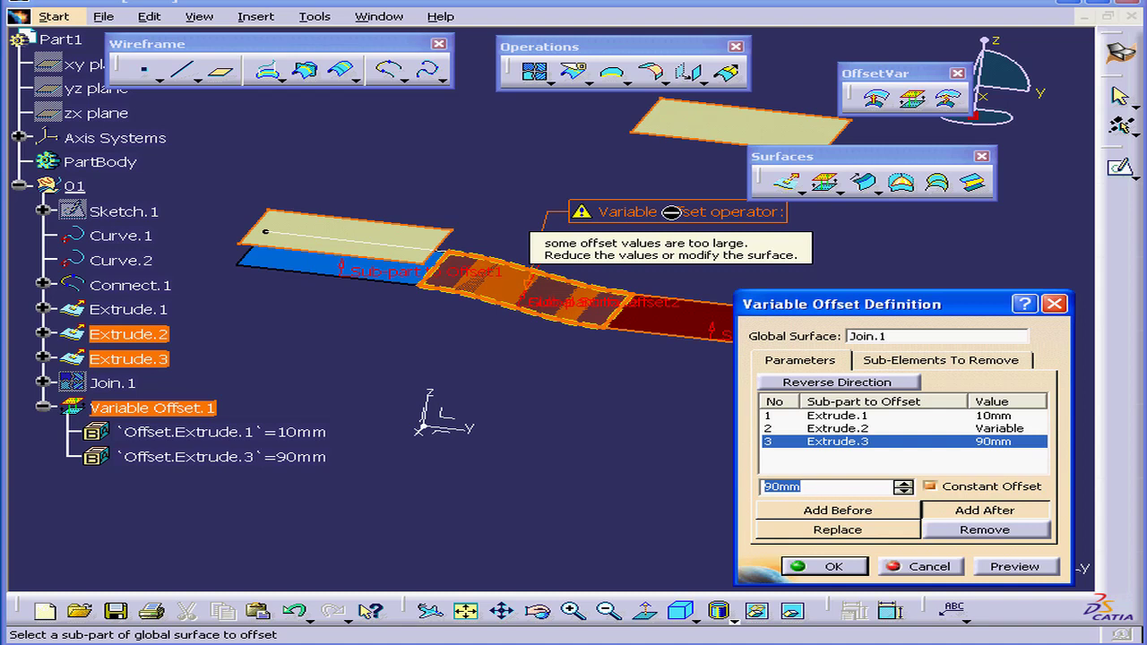
pyautogui.click(965, 363)
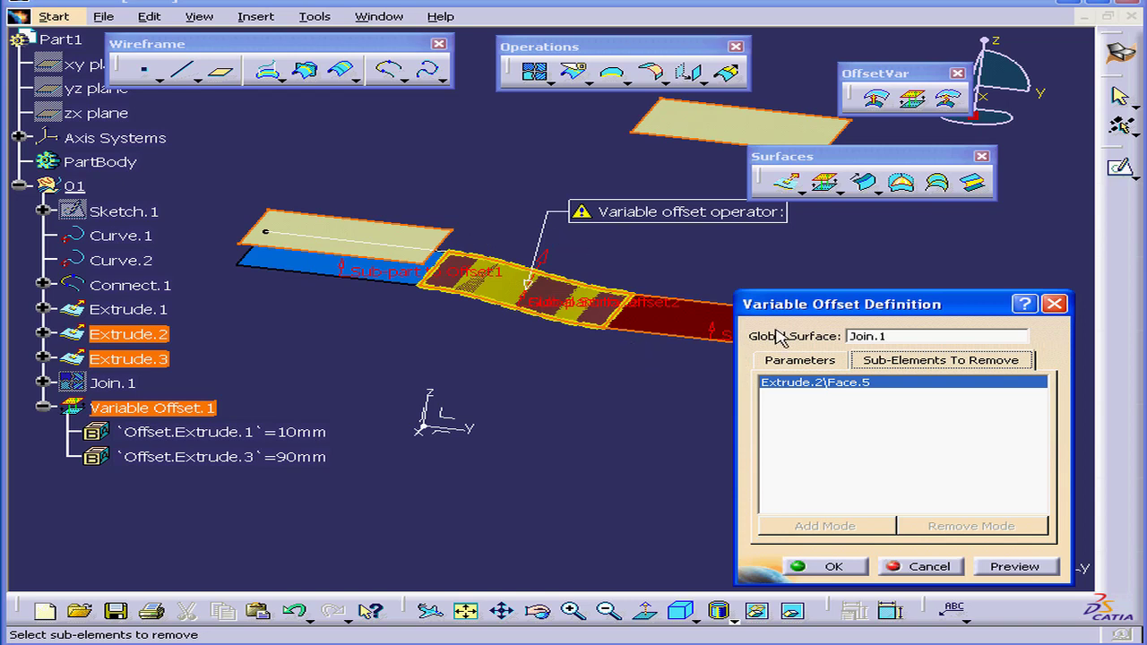
pyautogui.click(835, 567)
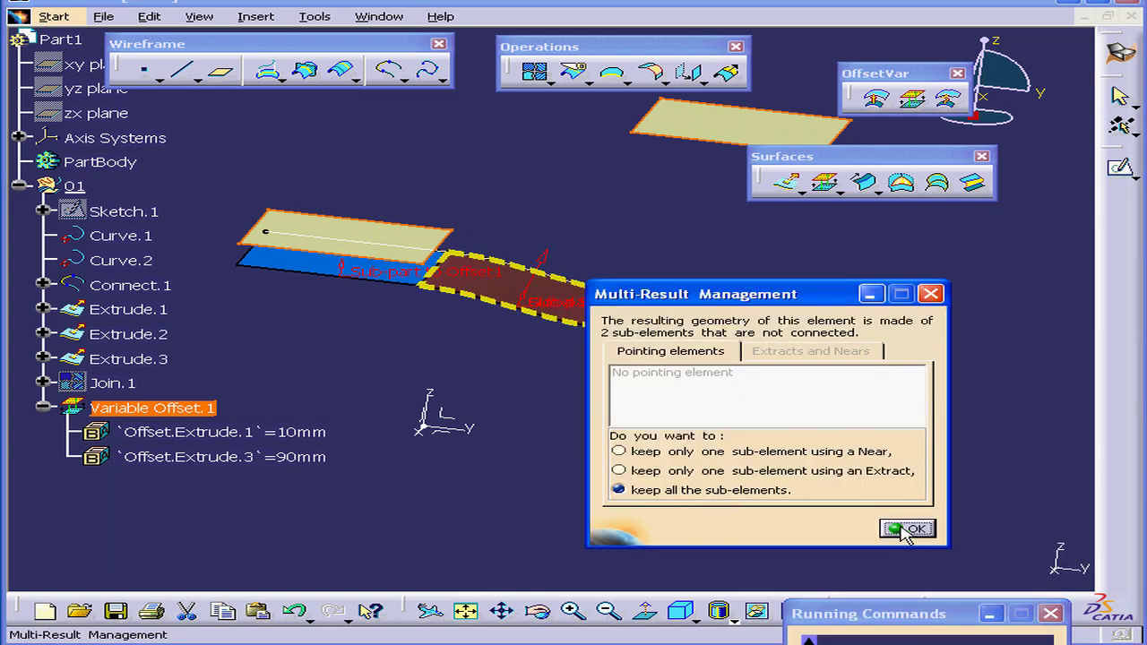
pyautogui.click(899, 529)
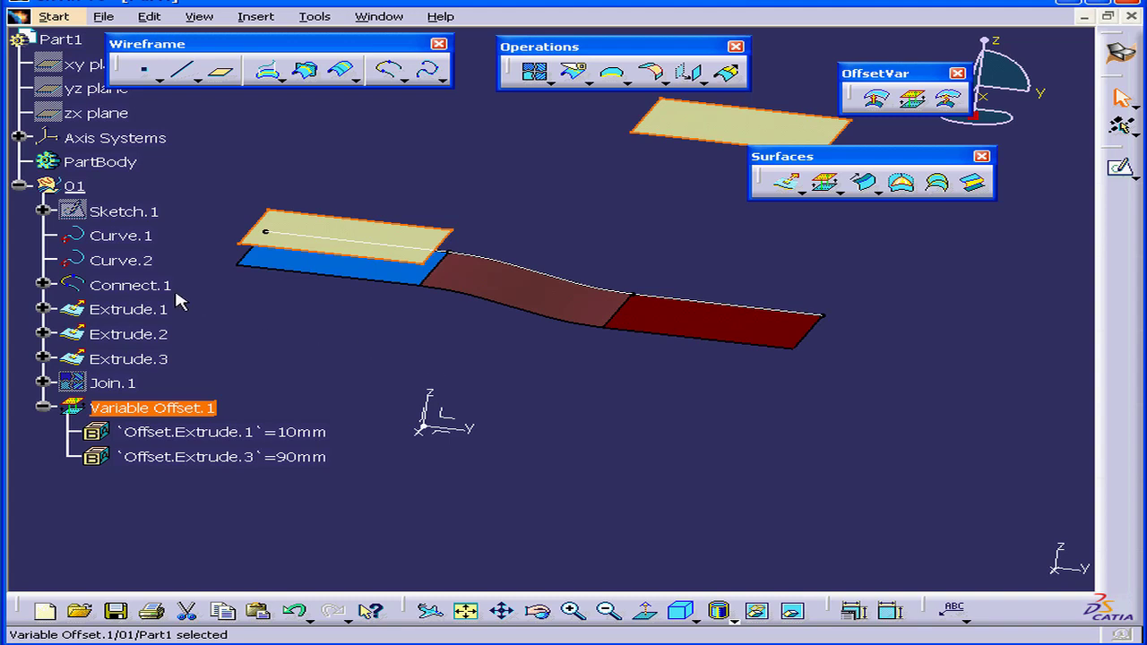
# - Set the first curve's continuity of Connect.1 to Point, accept the connect curve and dismiss the update diagnosis
pyautogui.doubleClick(148, 287)
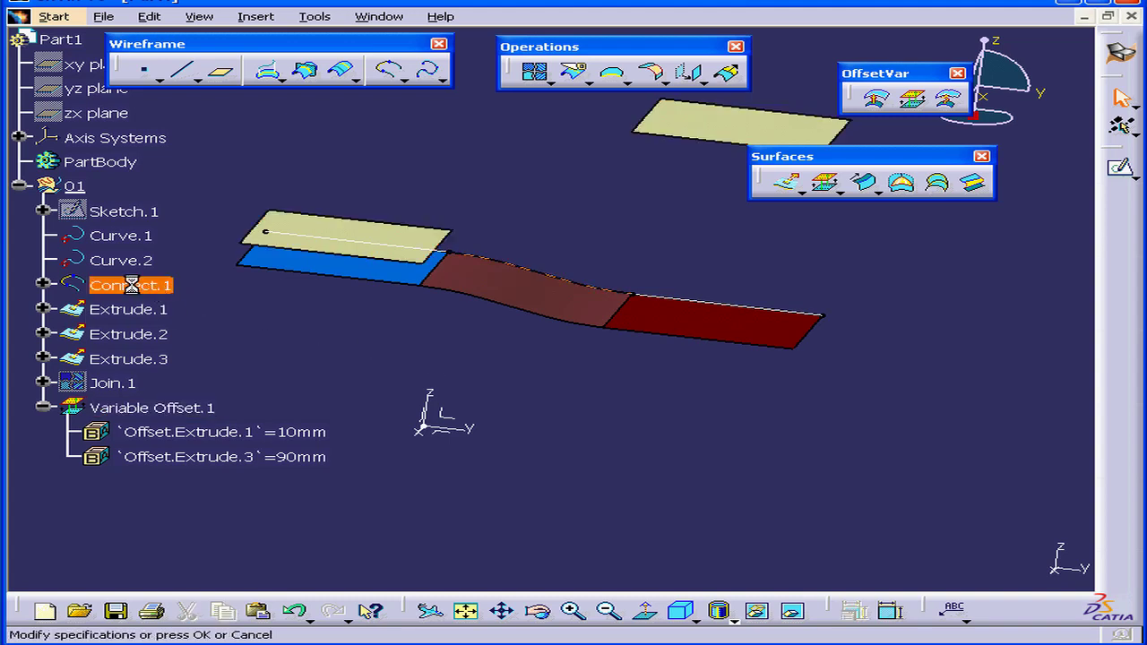
pyautogui.moveTo(867, 206); pyautogui.dragTo(861, 220)
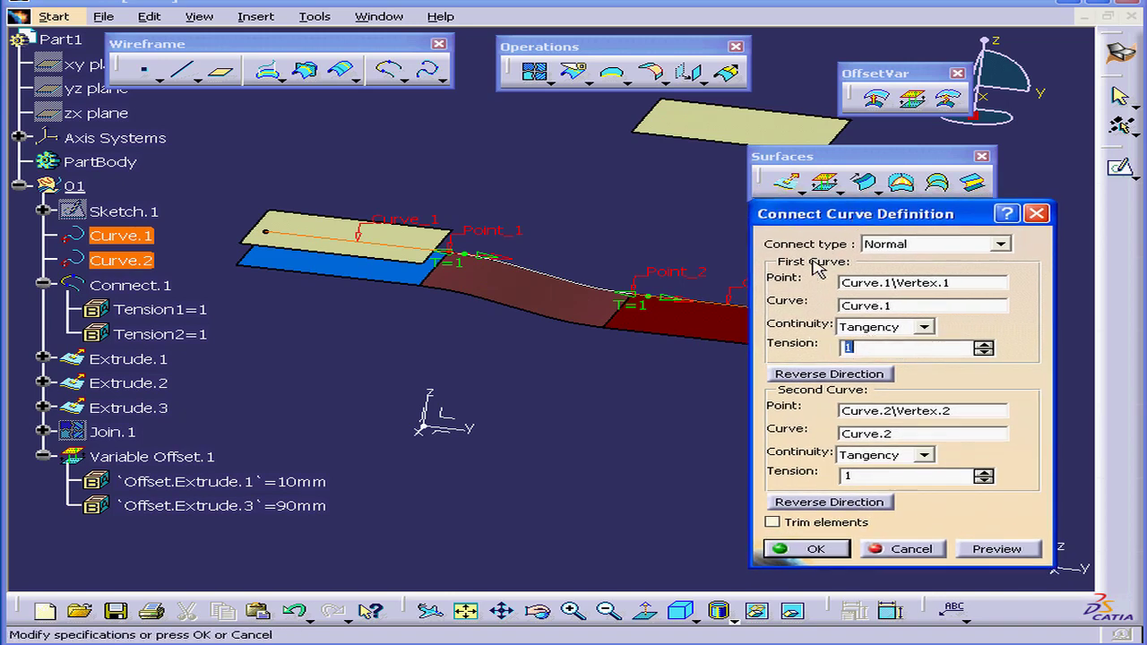
pyautogui.click(926, 330)
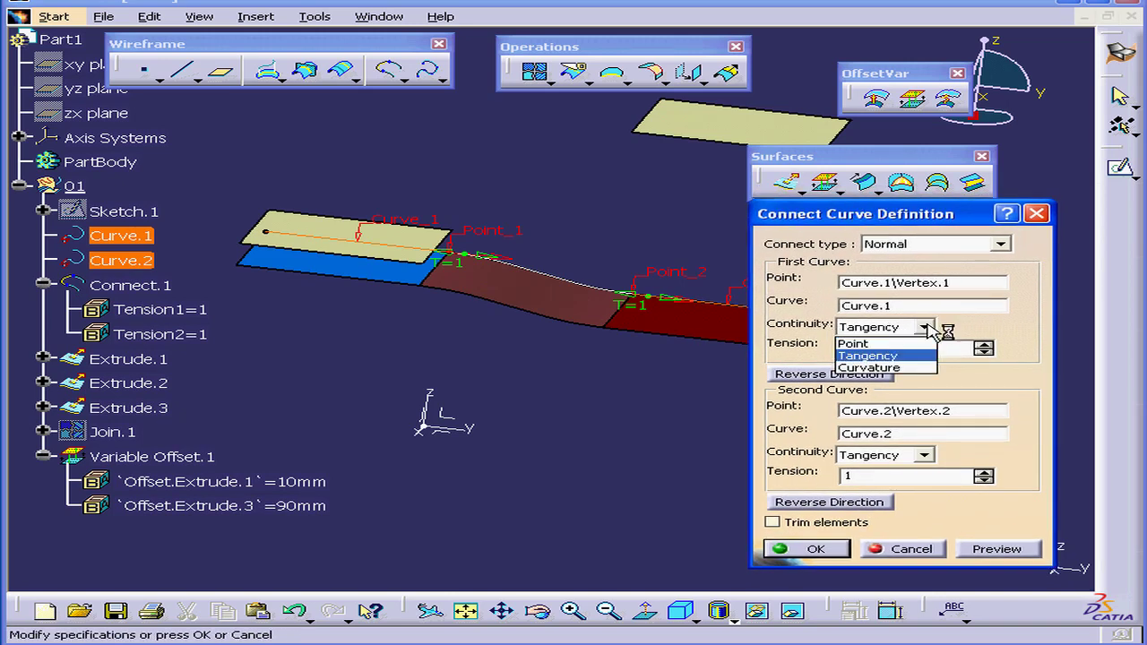
pyautogui.click(905, 344)
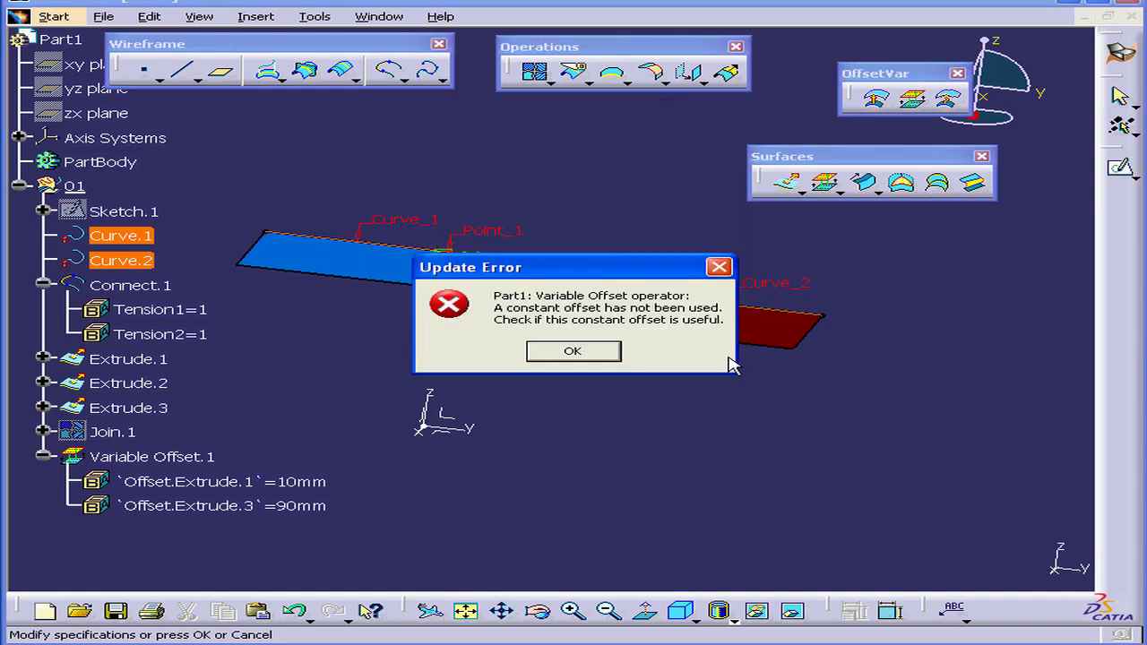
pyautogui.moveTo(536, 264); pyautogui.dragTo(615, 261)
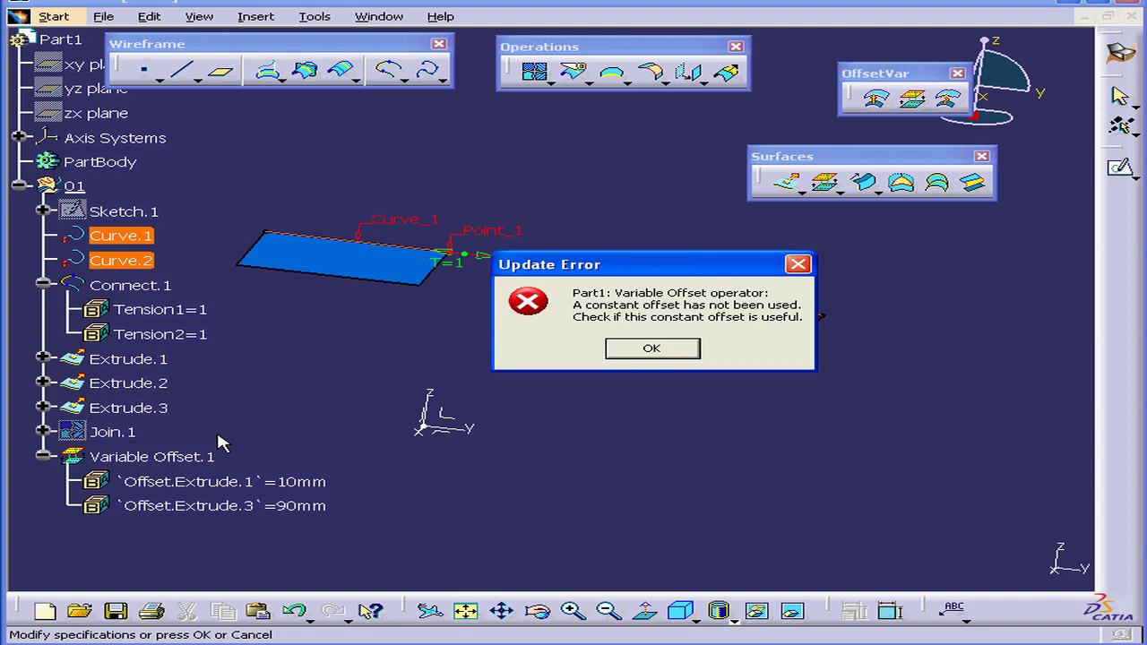
pyautogui.click(653, 349)
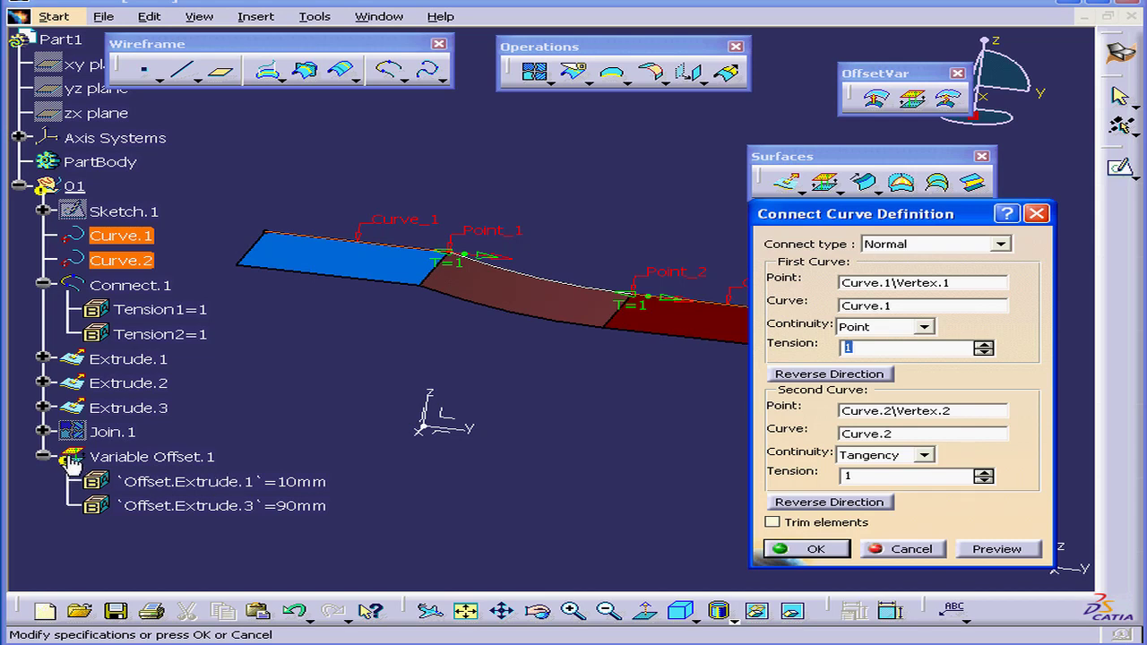
pyautogui.click(811, 548)
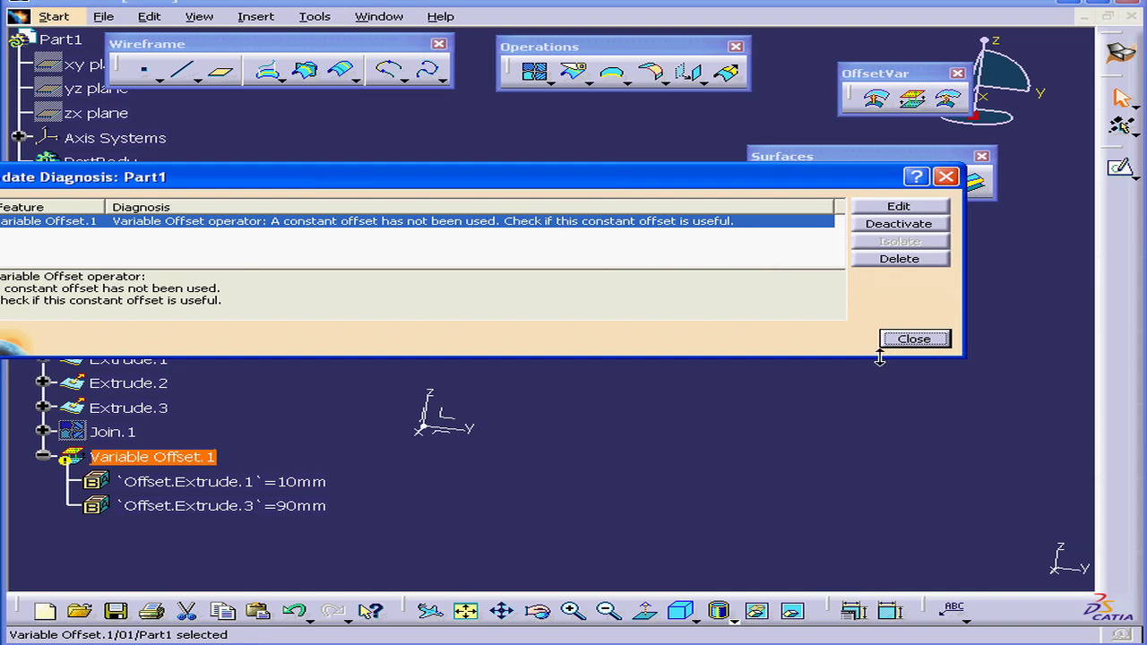
pyautogui.click(914, 339)
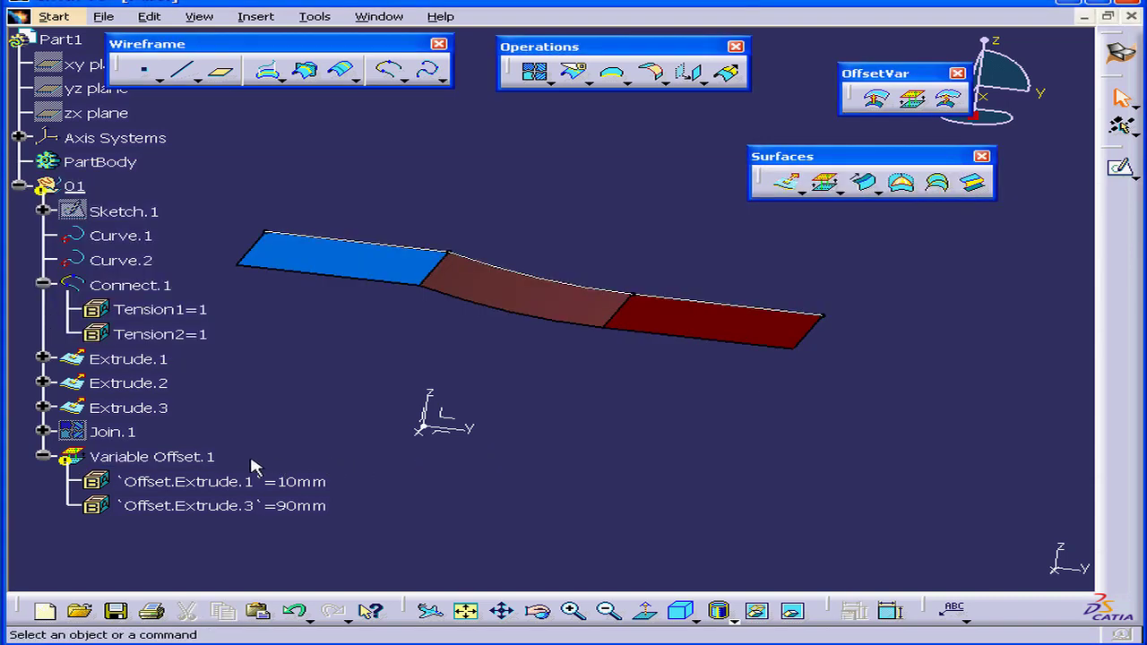
# - Reopen the Variable Offset.1 definition and change sub-part Extrude.2 from variable to a constant offset of 10 mm
pyautogui.doubleClick(148, 458)
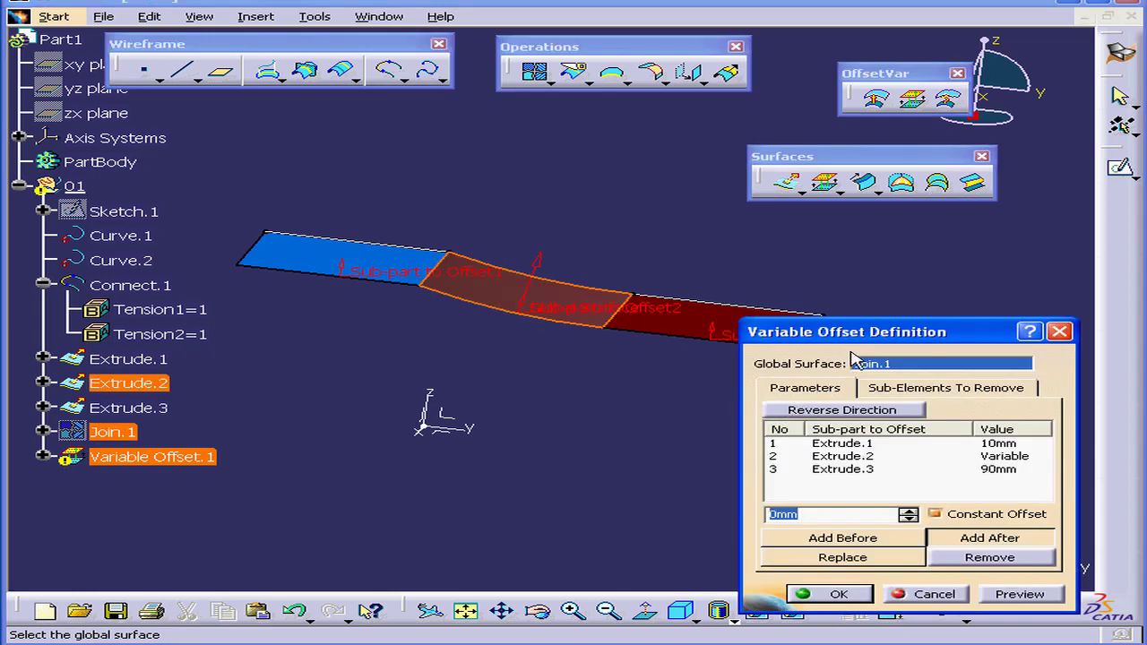
pyautogui.moveTo(856, 333); pyautogui.dragTo(860, 281)
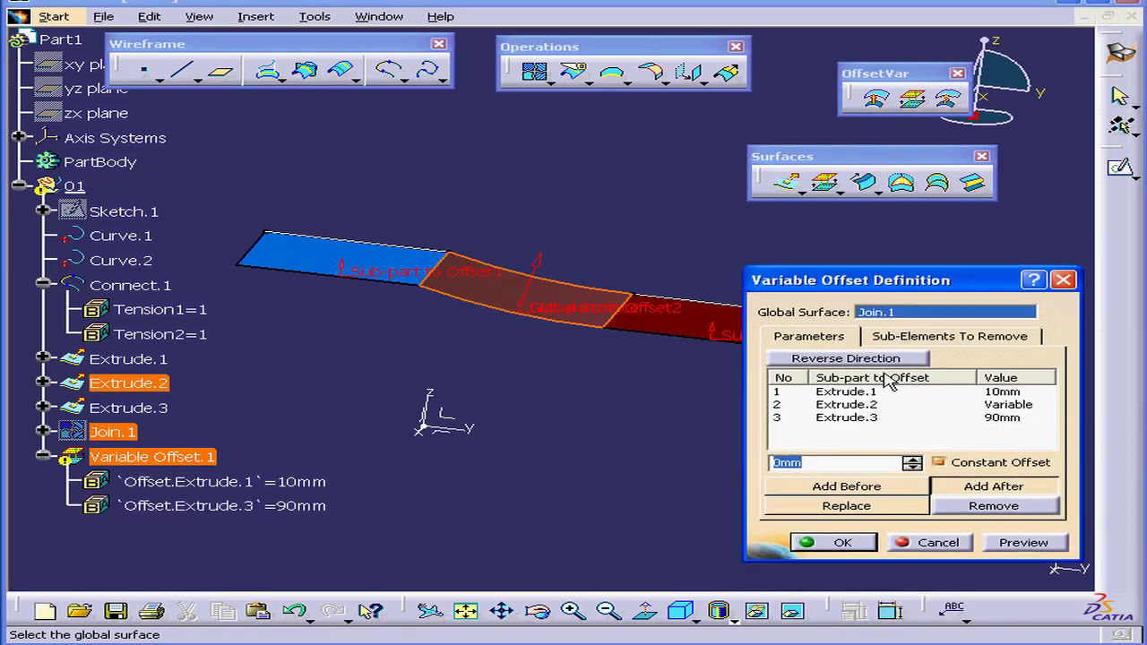
pyautogui.click(863, 407)
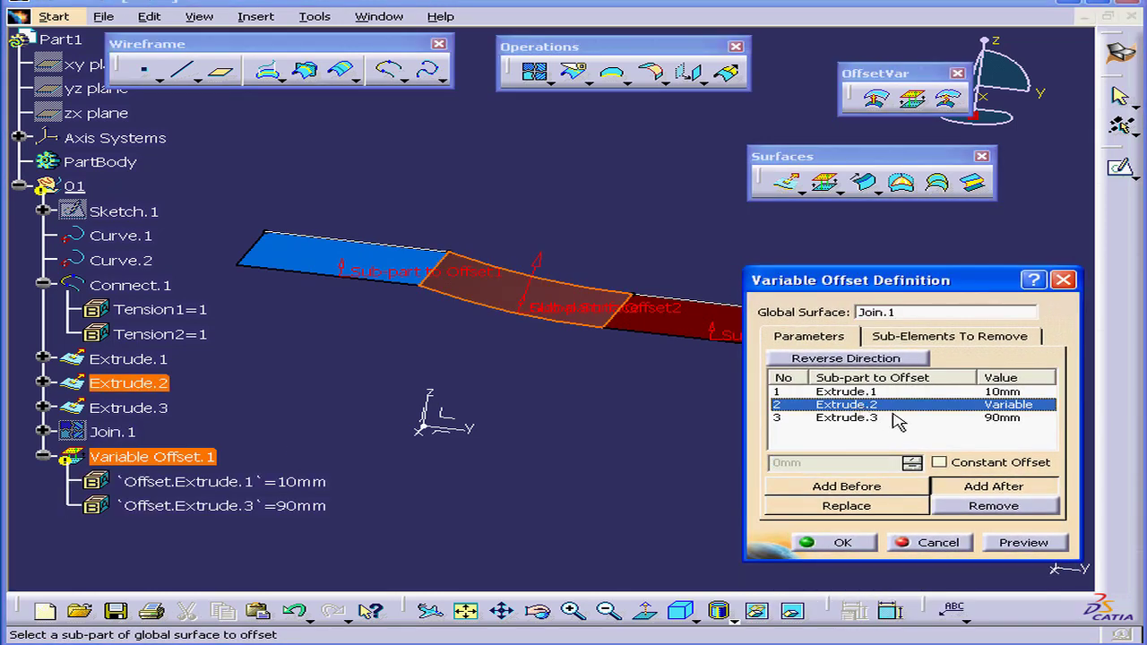
pyautogui.click(939, 462)
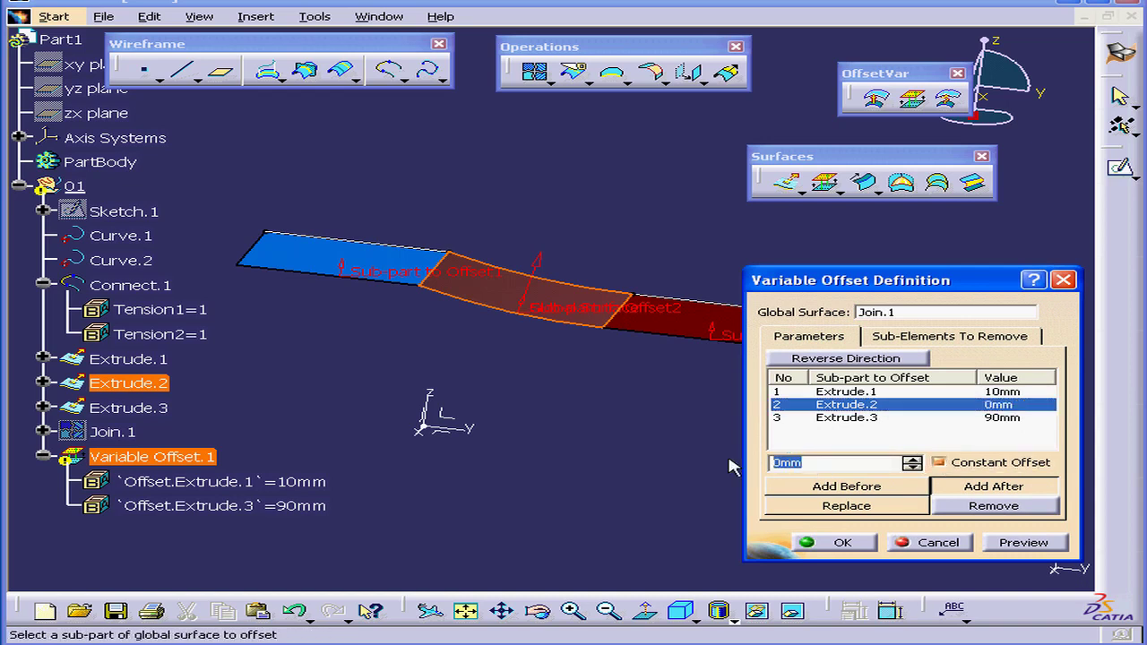
pyautogui.write('10')
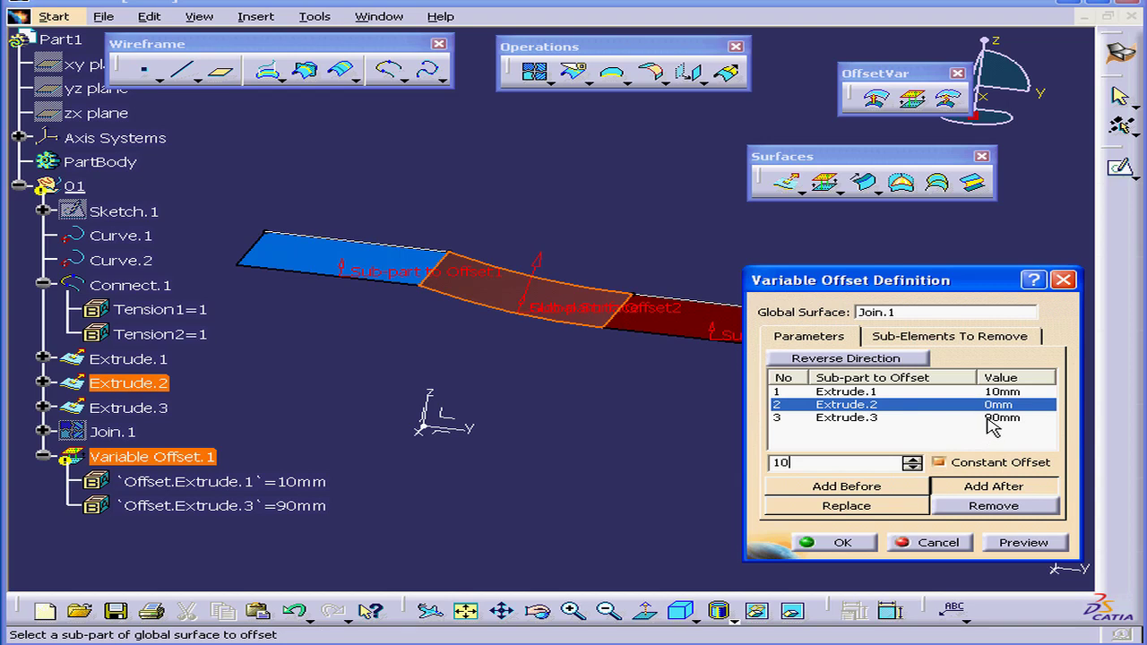
# - Set the offset value of sub-part Extrude.3 to 10 mm, preview the result and accept the variable offset
pyautogui.click(988, 418)
pyautogui.moveTo(825, 463); pyautogui.dragTo(727, 468)
pyautogui.write('1')
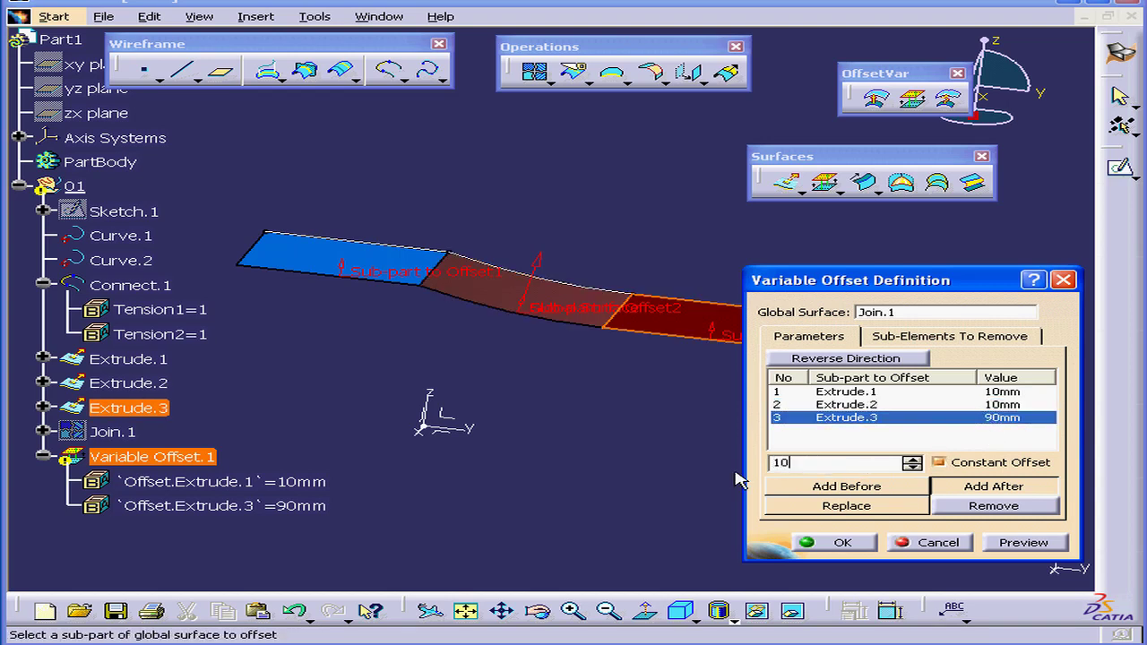
pyautogui.press('Tab')
pyautogui.click(1023, 546)
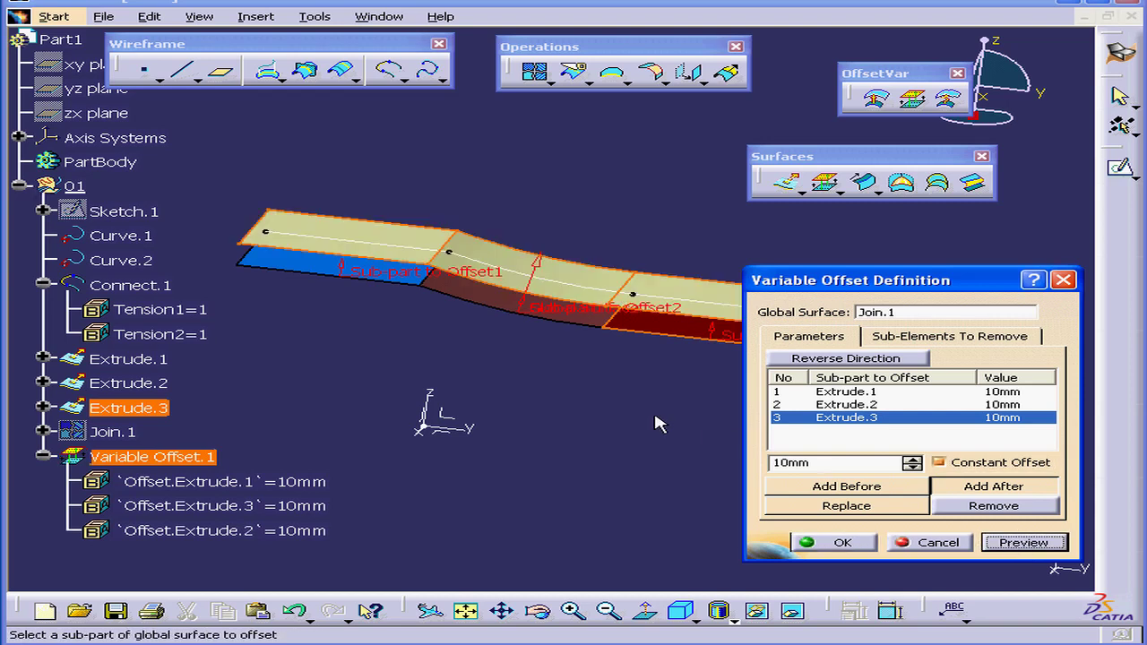
pyautogui.click(848, 540)
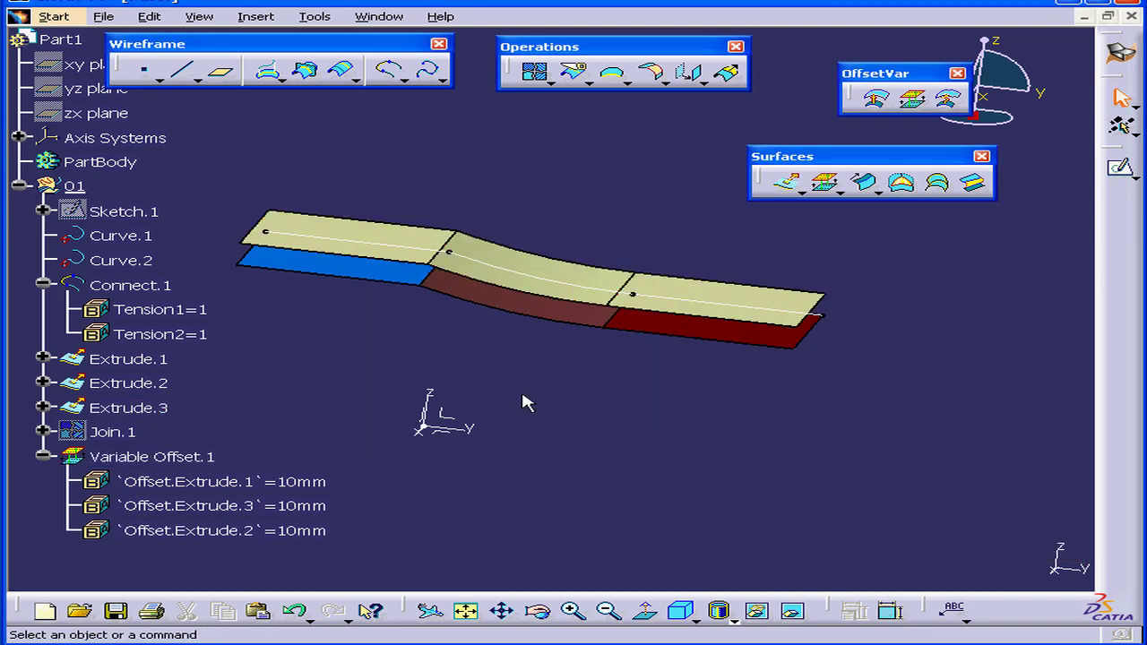